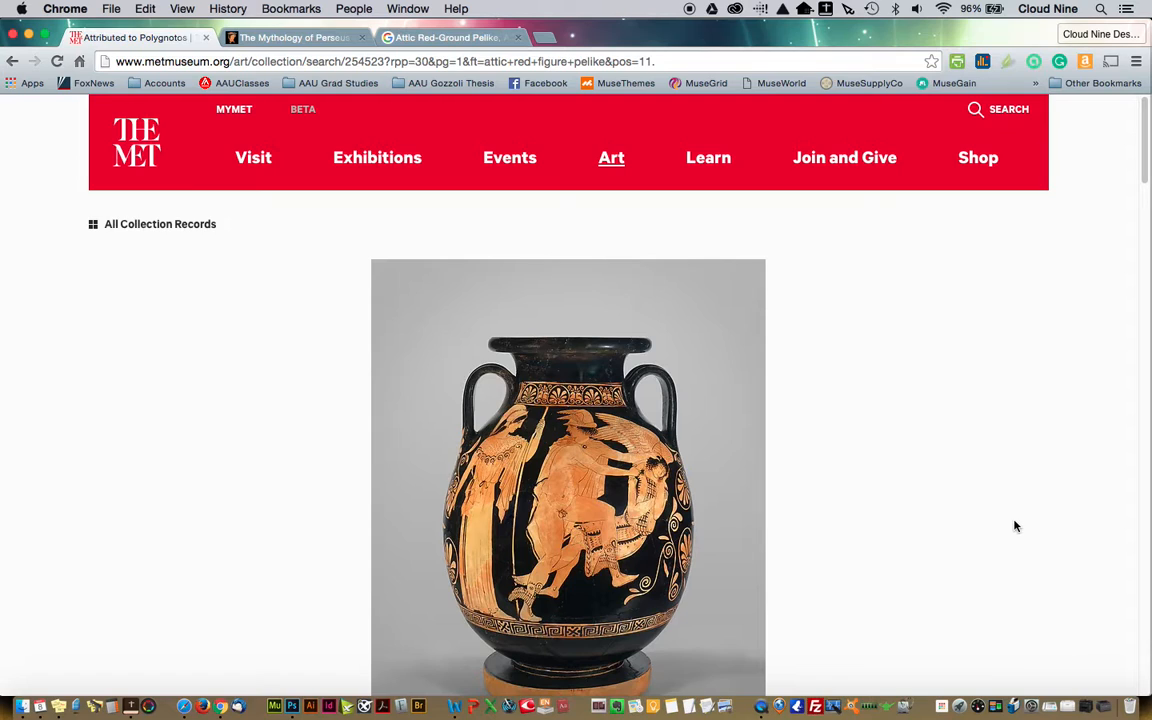
Examine the Met's pelike photo and switch to Word to view the same vase in Figure 8 of the research paper
scroll(967, 447, down, 2)
scroll(967, 448, down, 2)
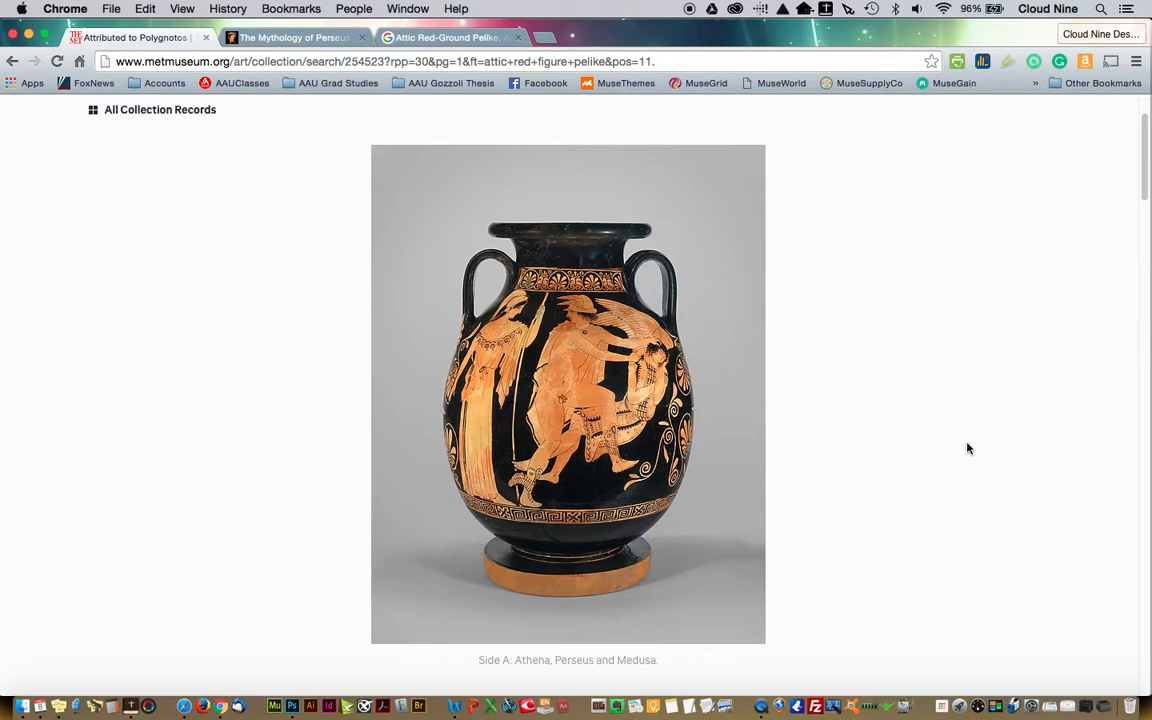
click(452, 710)
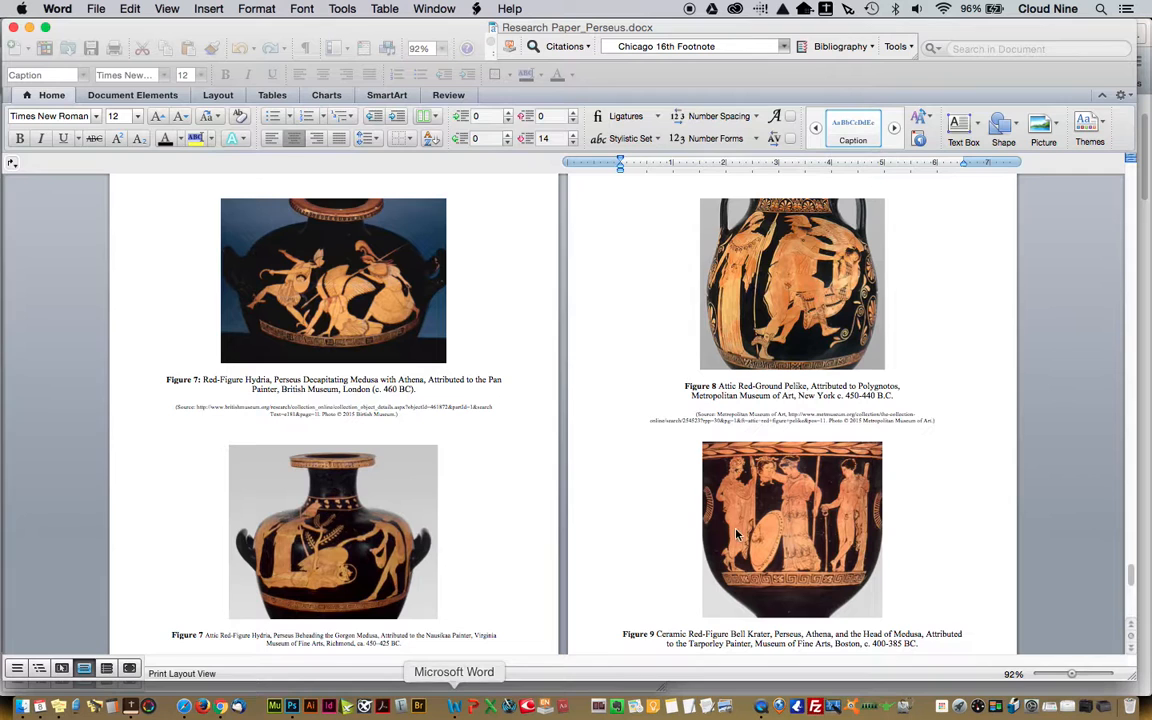
click(781, 295)
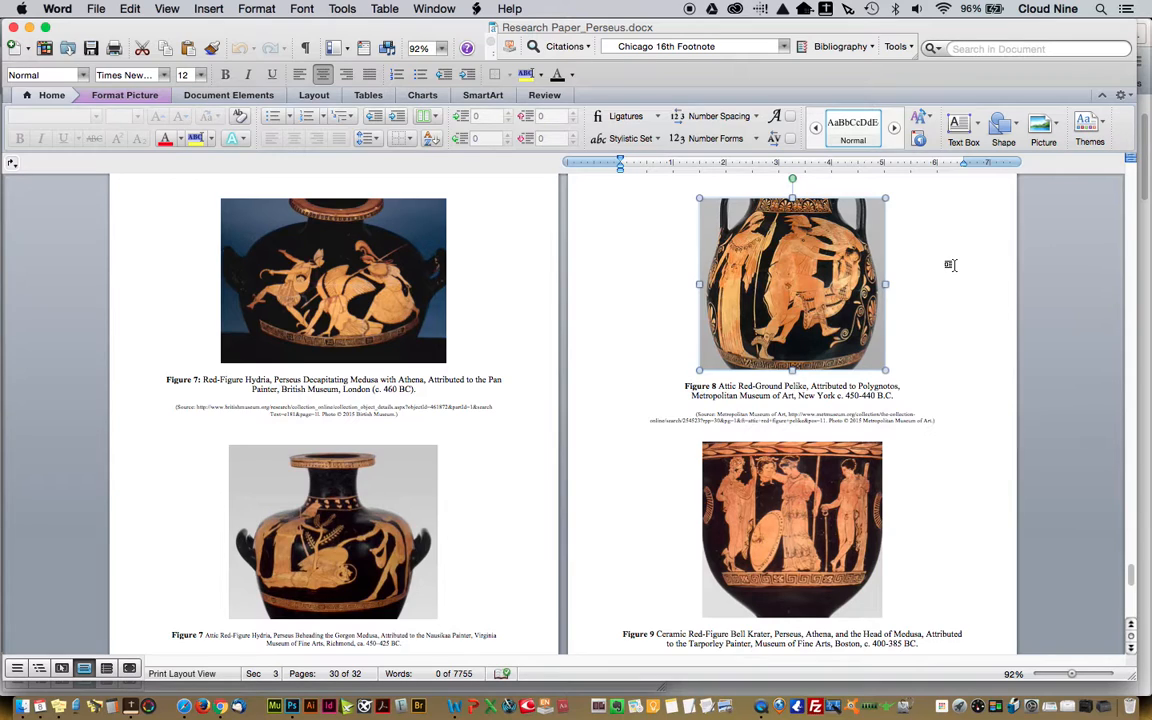
click(950, 264)
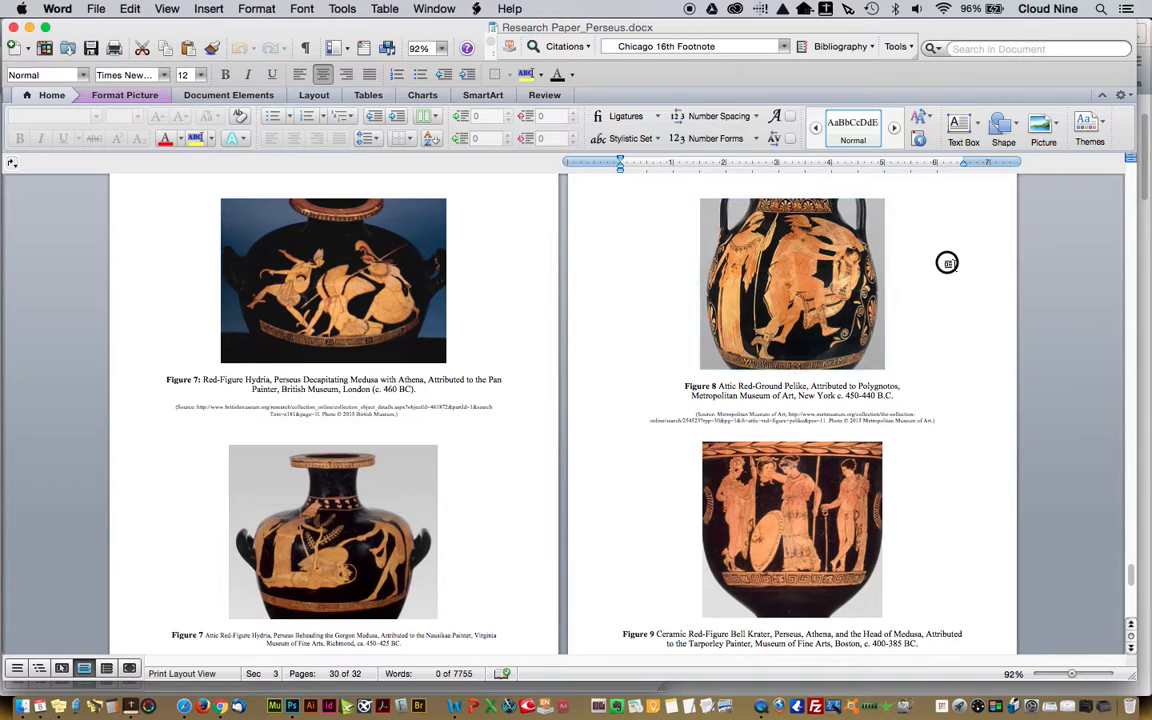
Switch to Chrome and look over the cut-out vase on the Monsters and Maidens website's introduction page
click(220, 708)
click(263, 36)
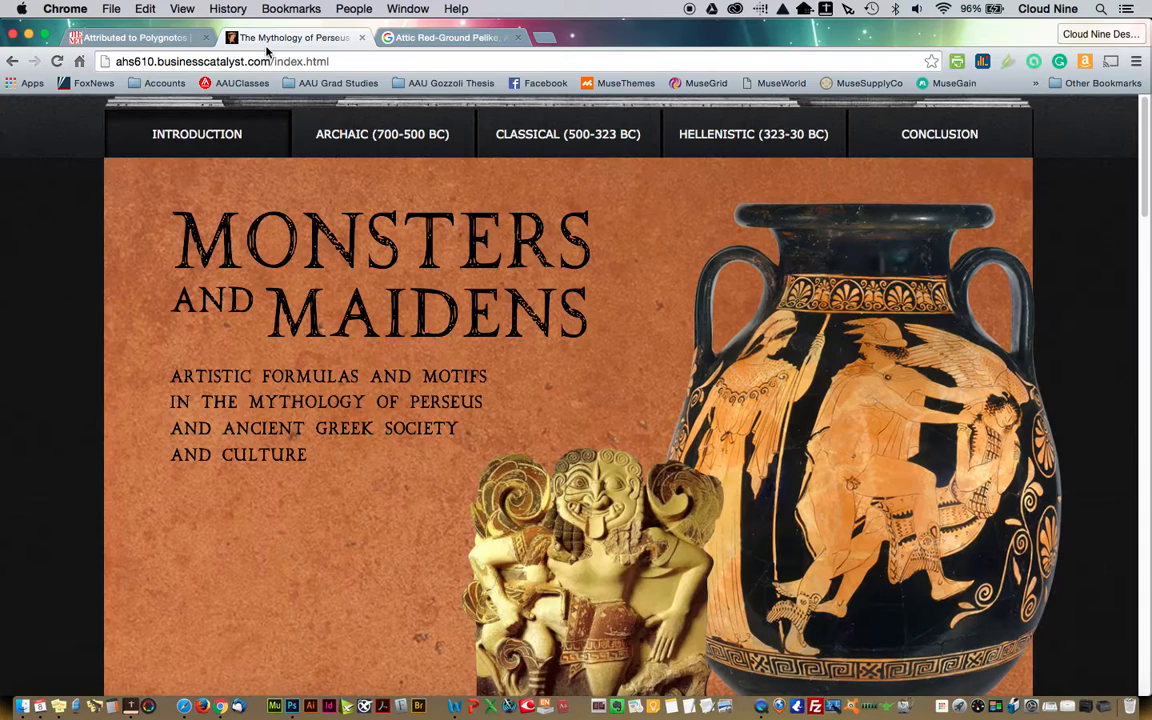
scroll(1095, 284, down, 2)
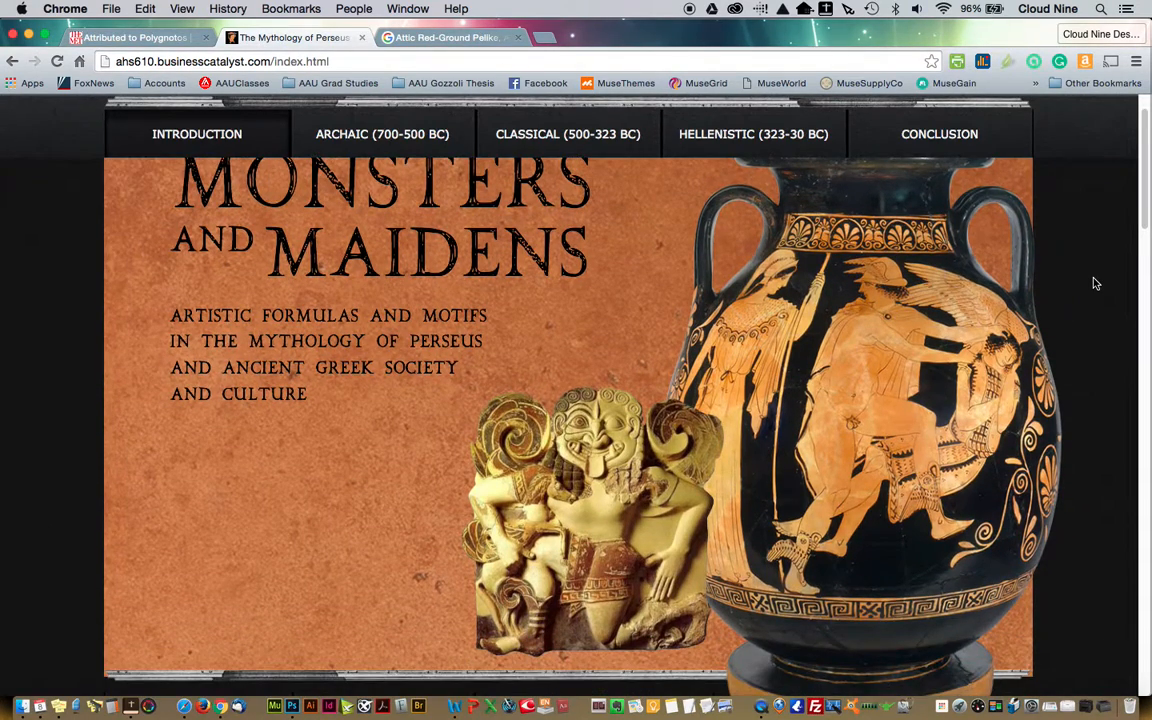
scroll(1095, 284, down, 2)
scroll(1095, 284, up, 2)
scroll(1095, 284, up, 3)
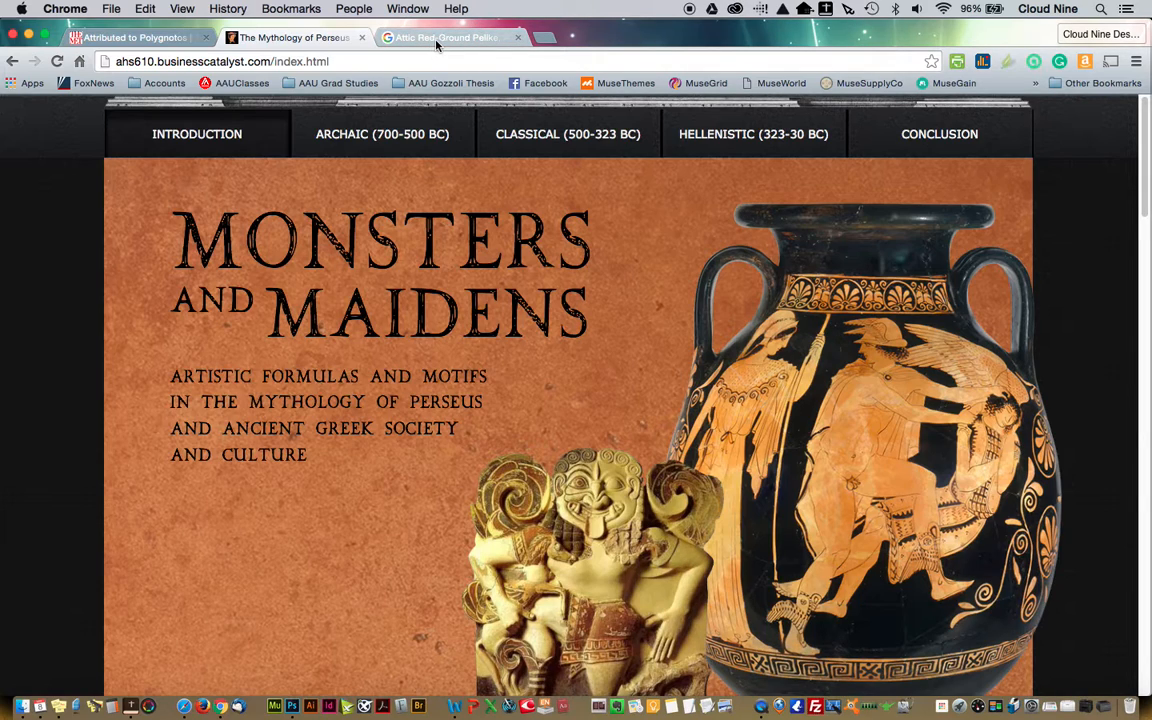
Revisit the Met's vase page and view several related pottery images in the Google image results for comparison
click(155, 38)
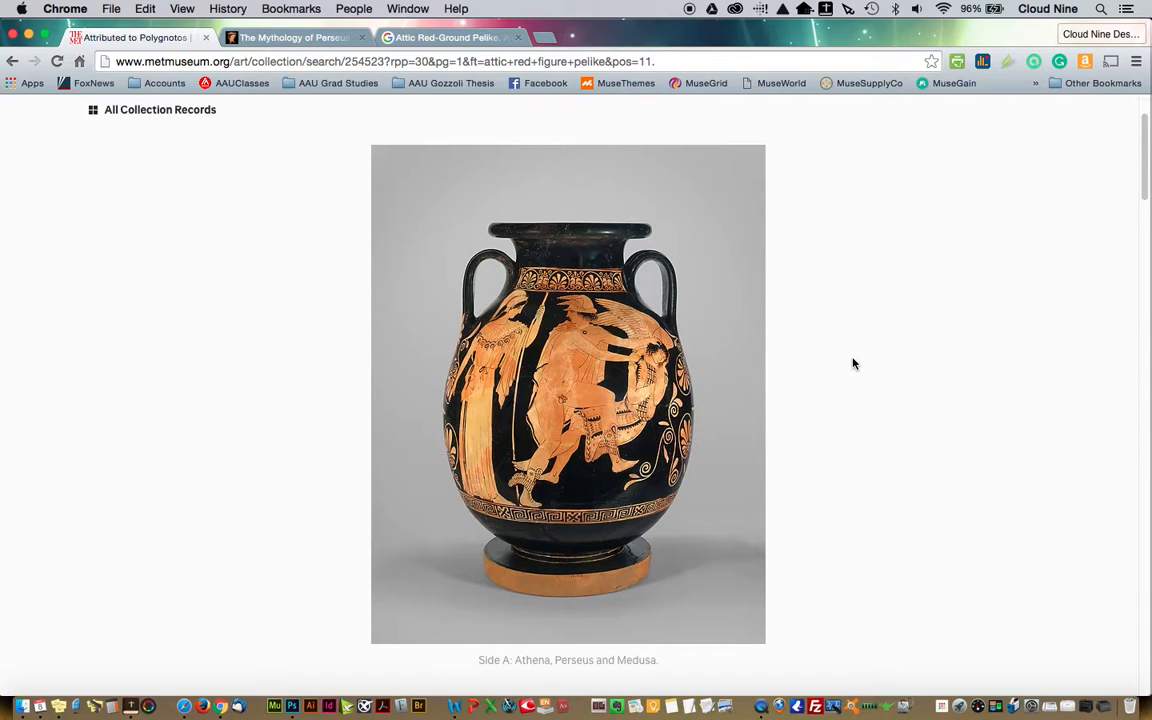
click(428, 38)
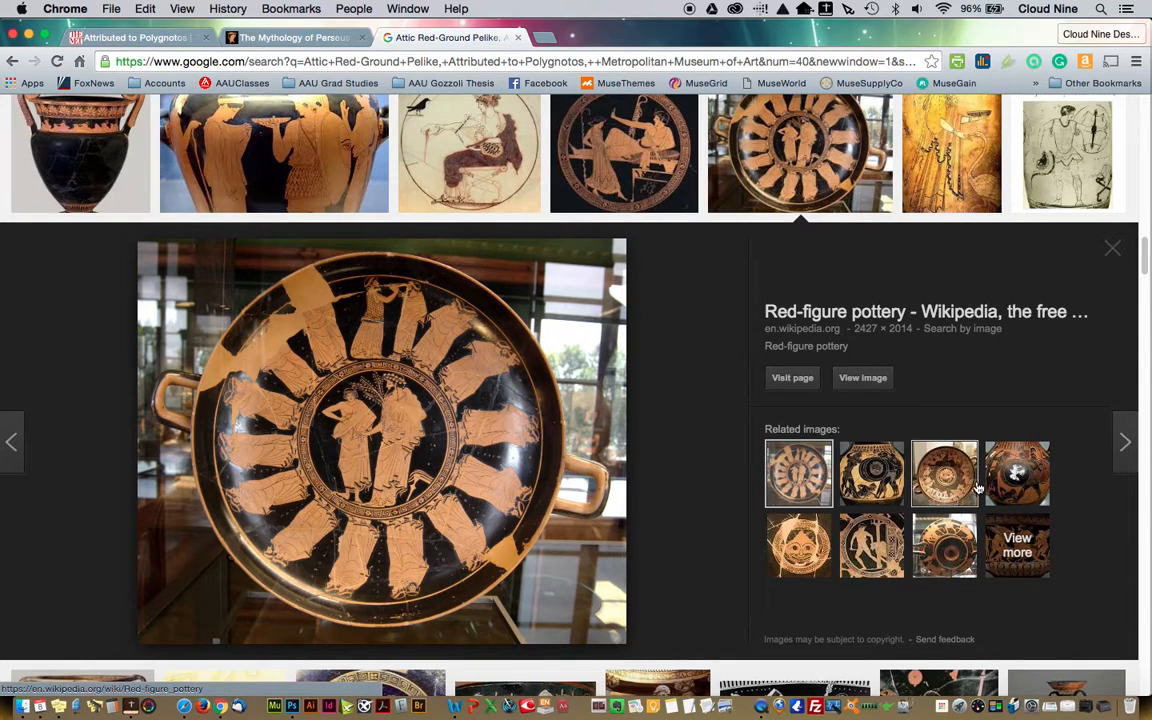
click(945, 476)
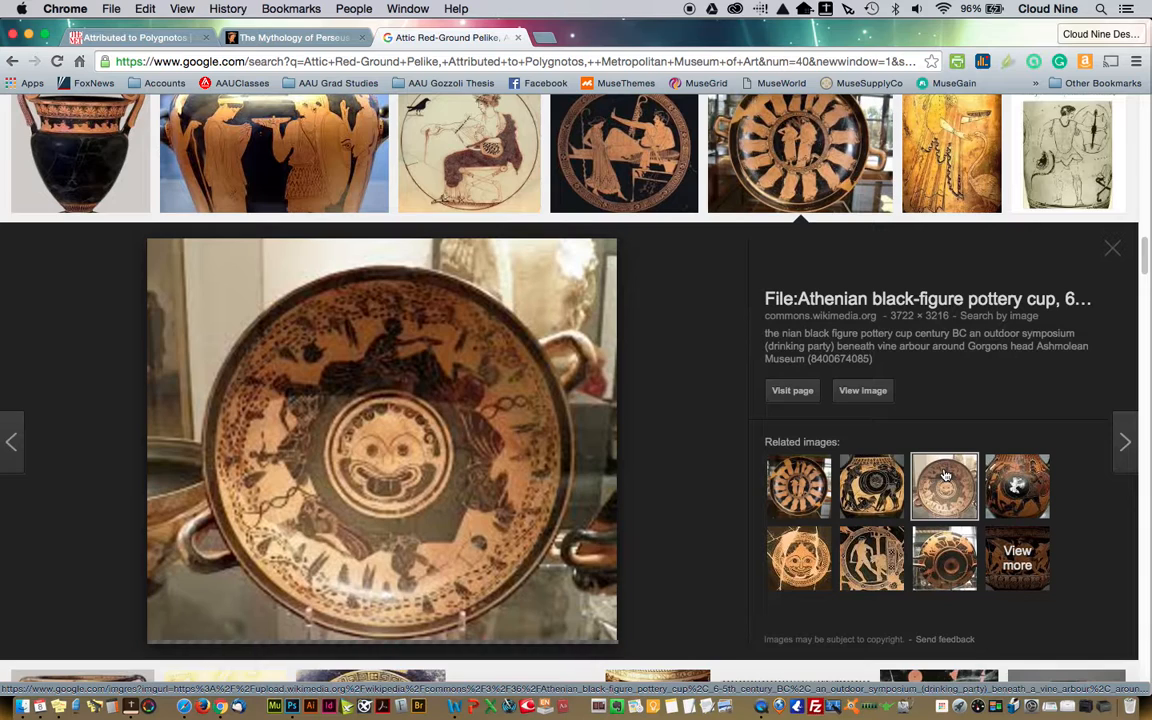
click(944, 556)
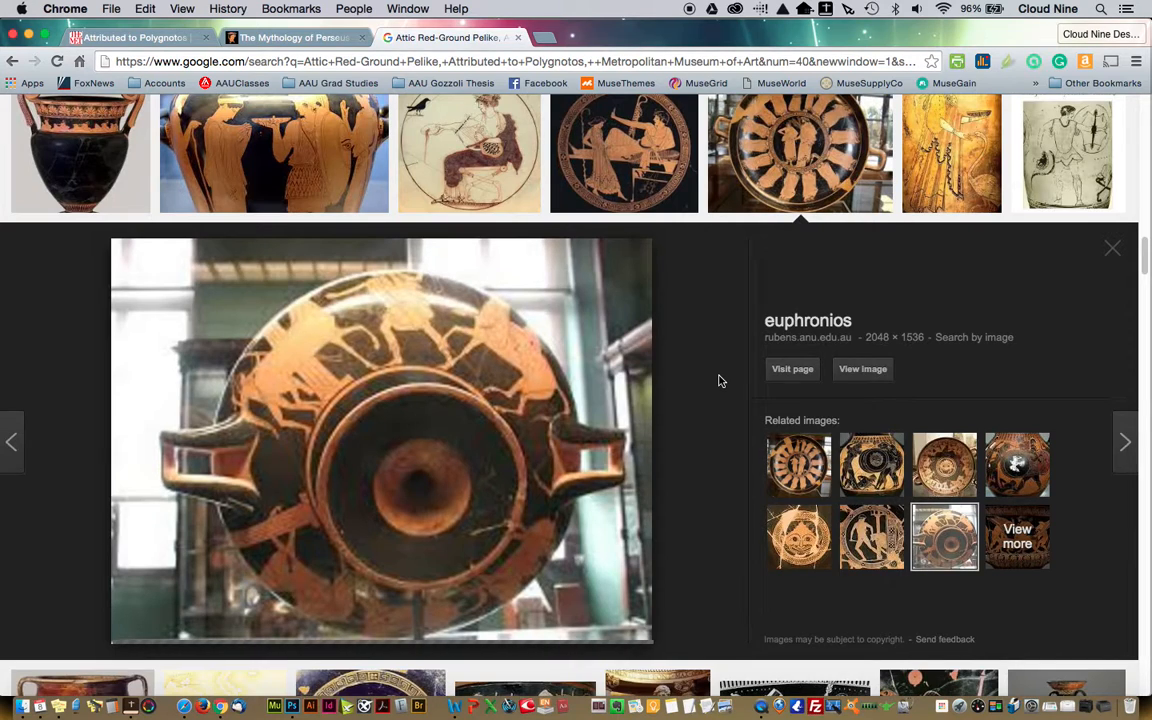
click(791, 452)
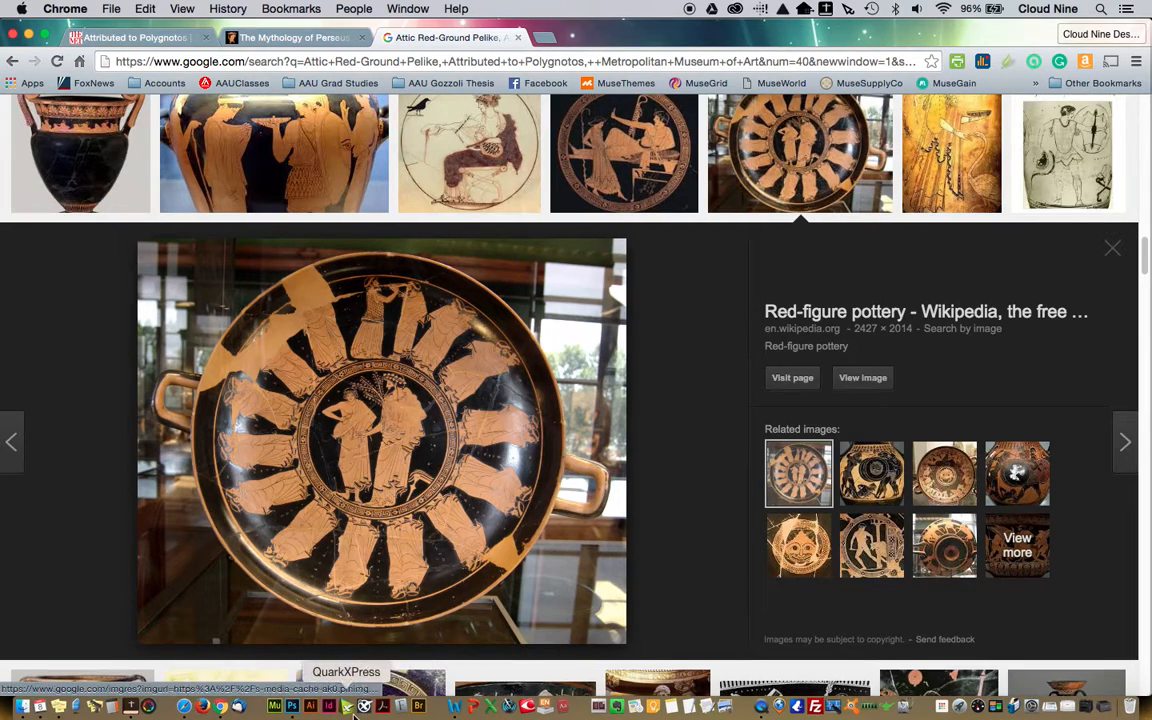
Switch to Photoshop and crop met perseus.jpg closer to the vase on all four sides
click(293, 706)
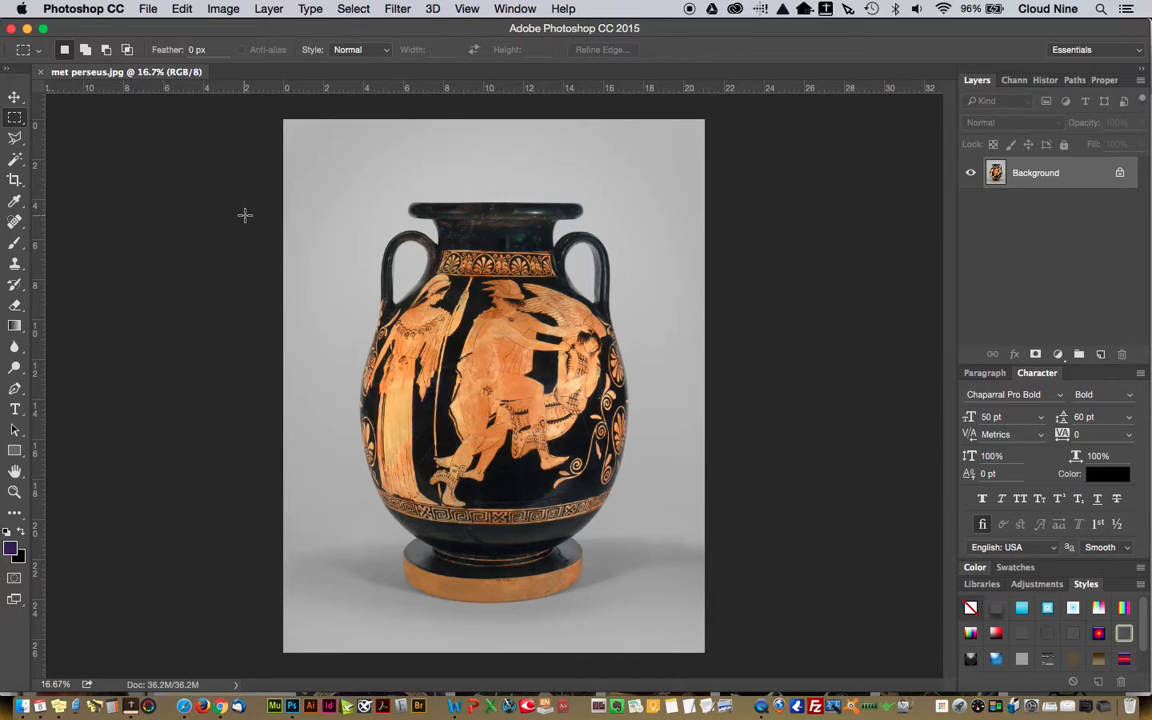
click(15, 180)
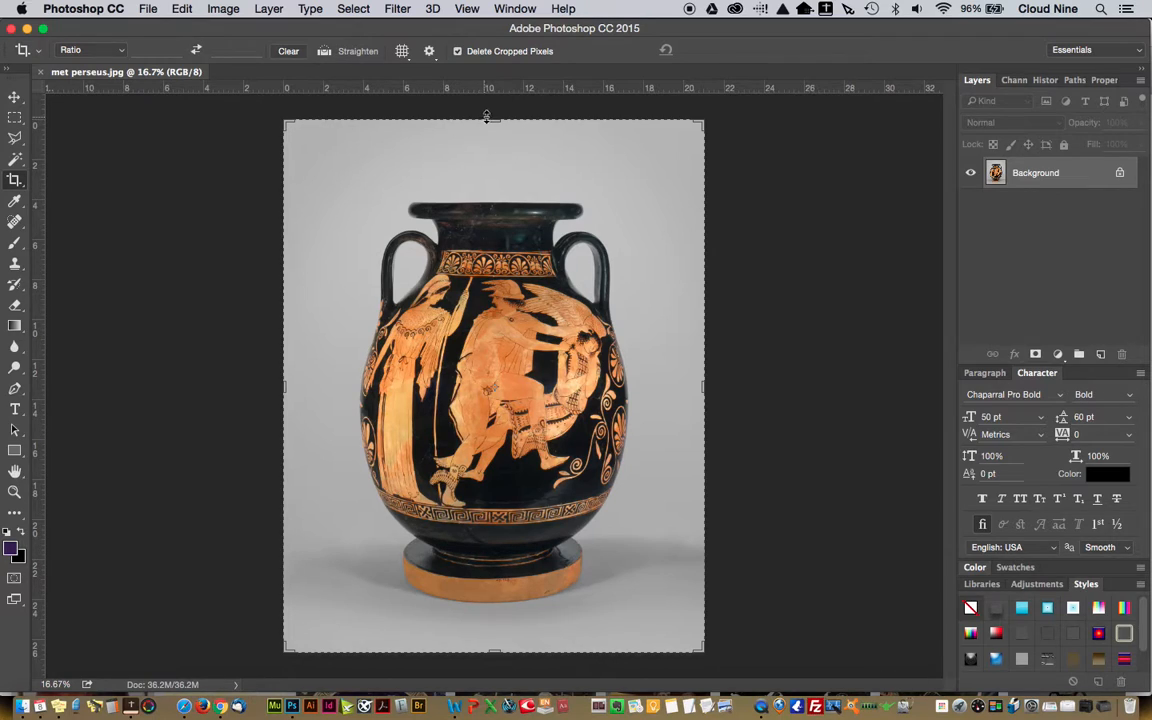
drag(492, 117, 493, 155)
drag(488, 617, 491, 597)
drag(704, 386, 673, 391)
drag(314, 386, 347, 386)
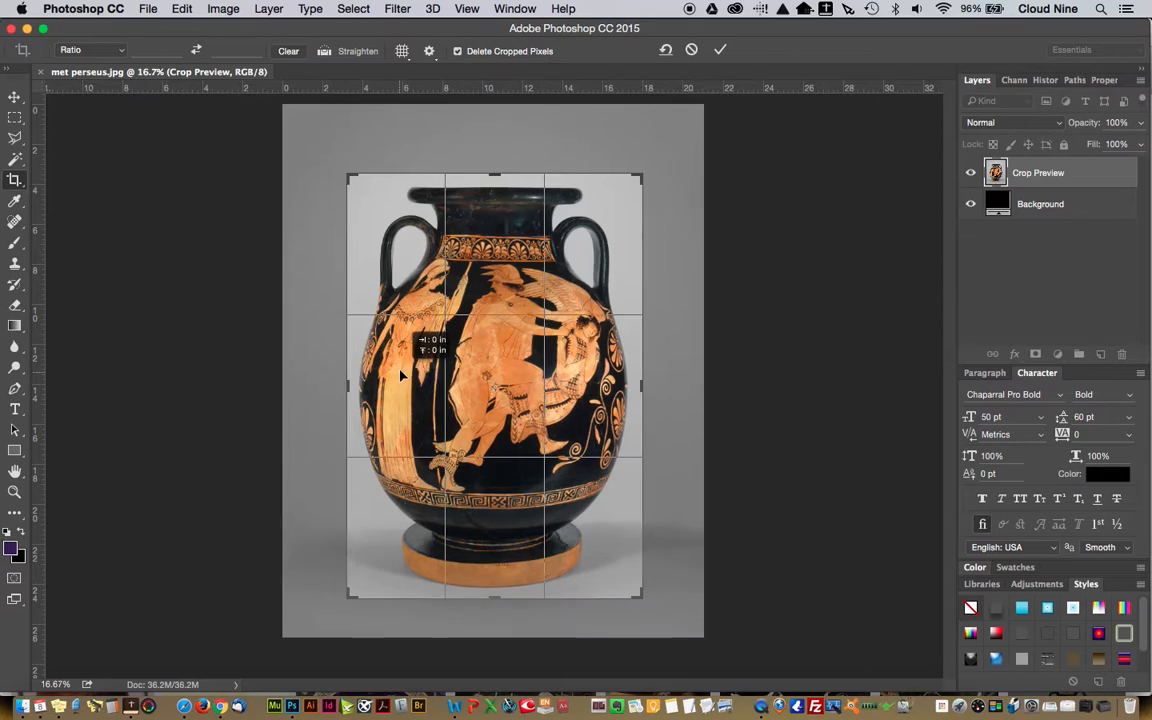
key(Return)
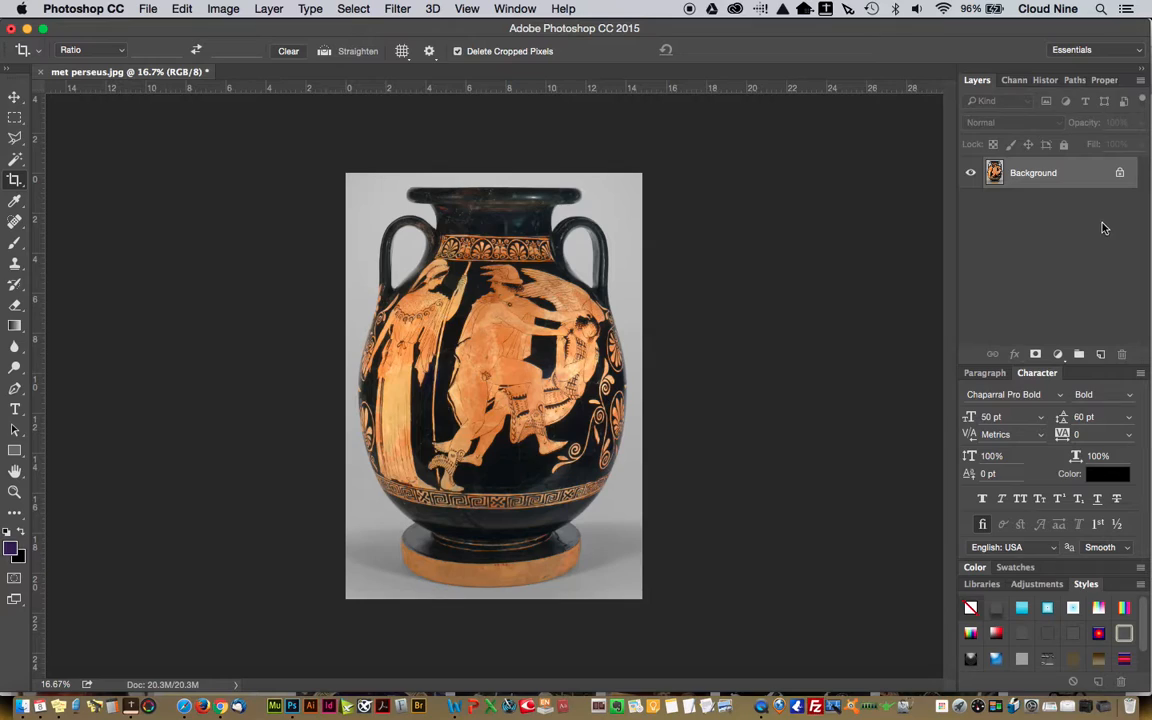
Unlock the Background layer and rename it Vase
click(1120, 175)
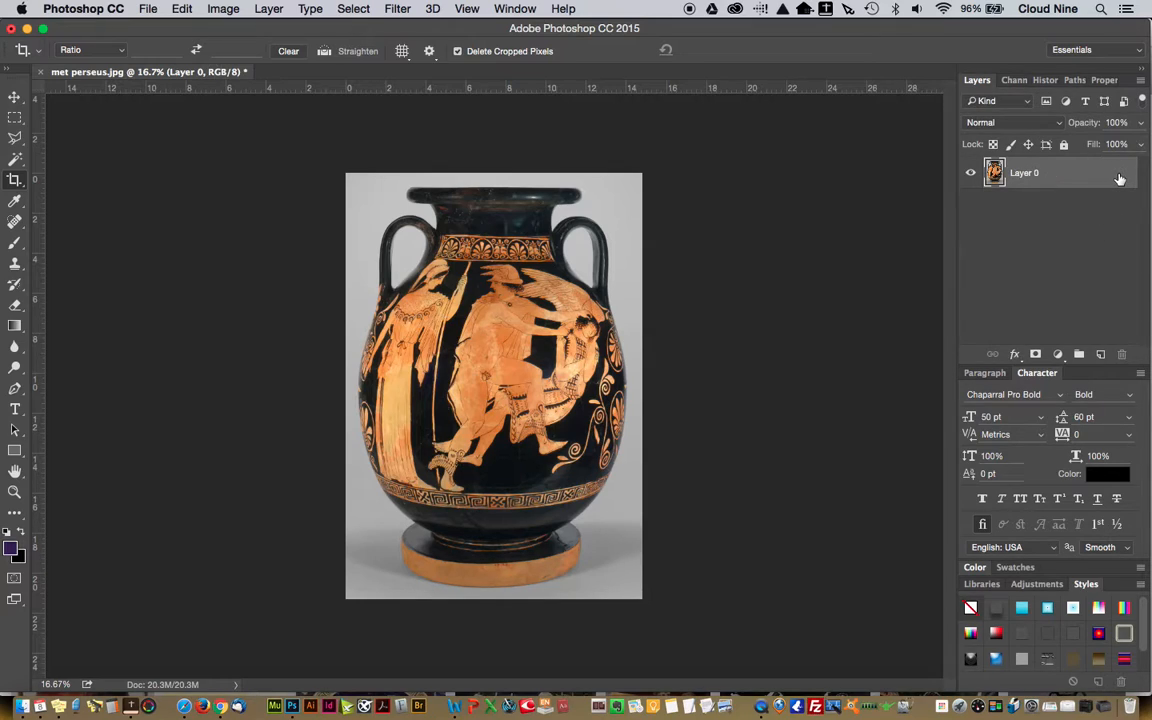
double_click(1022, 174)
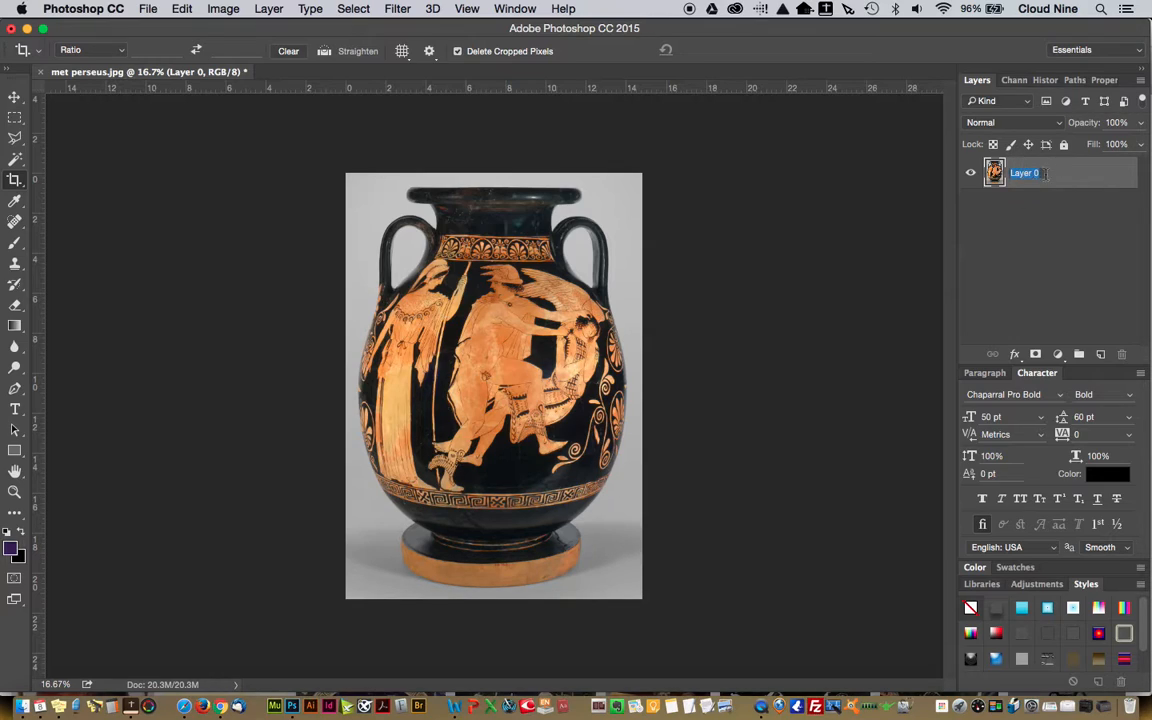
text(Vase)
key(Return)
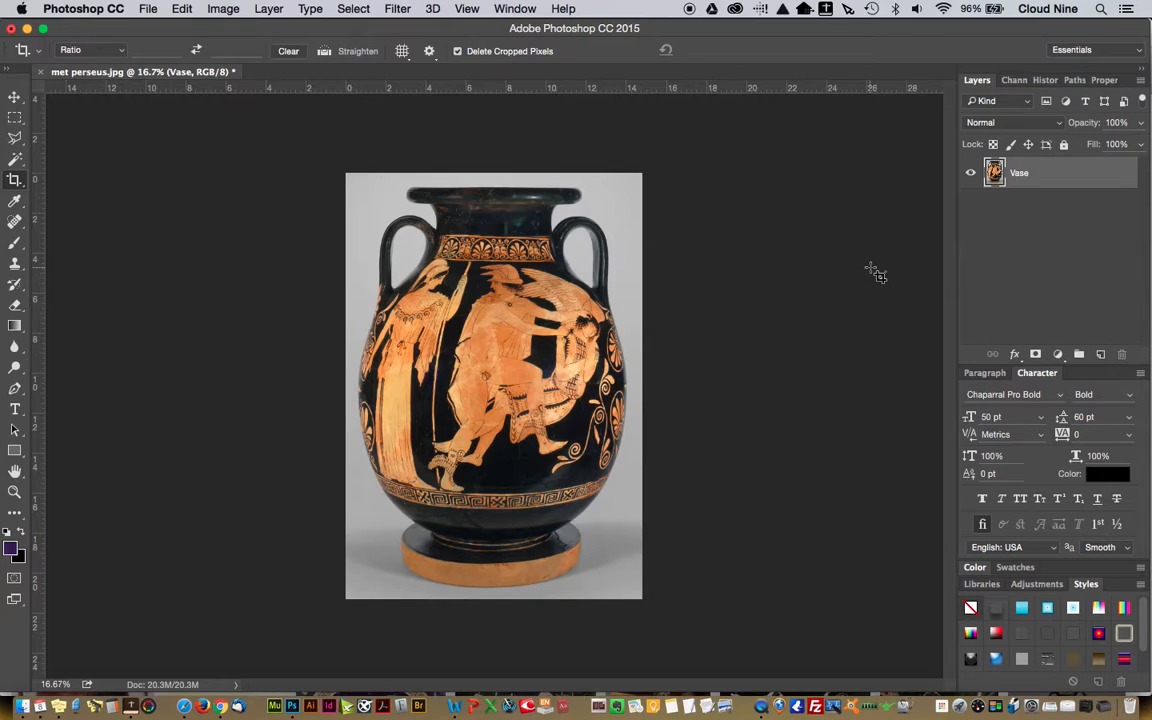
Duplicate the Vase layer within the same document, naming the copy Vase Original
click(1020, 174)
right_click(1020, 174)
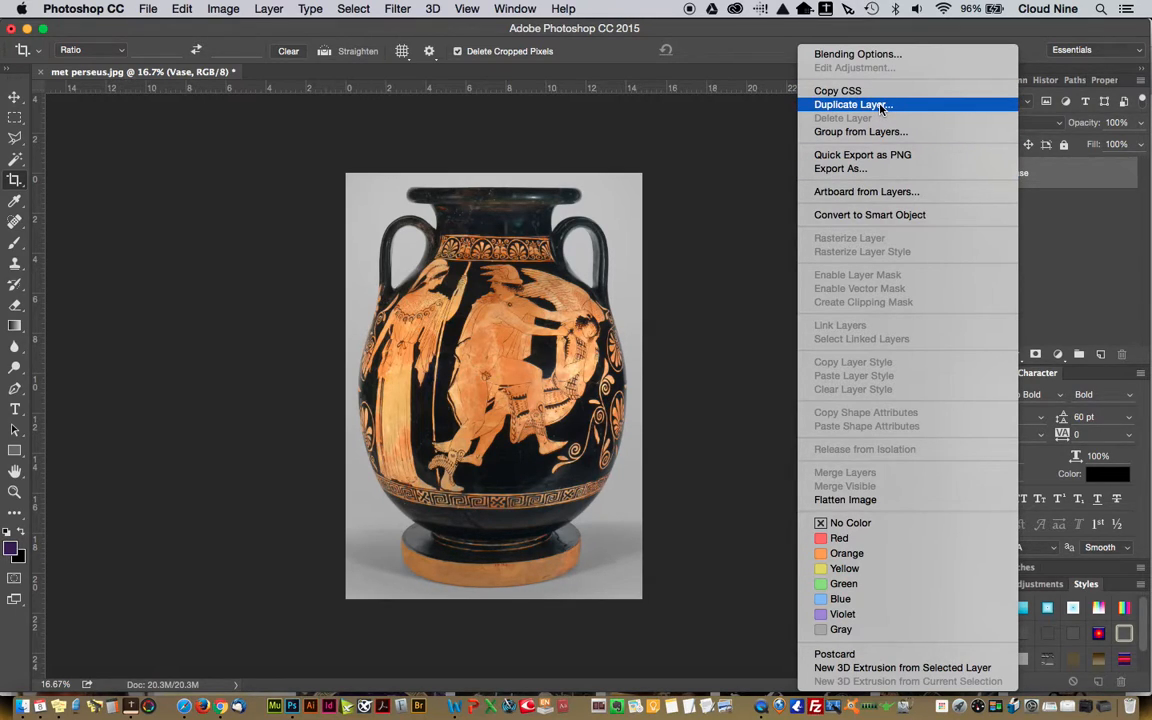
click(1082, 176)
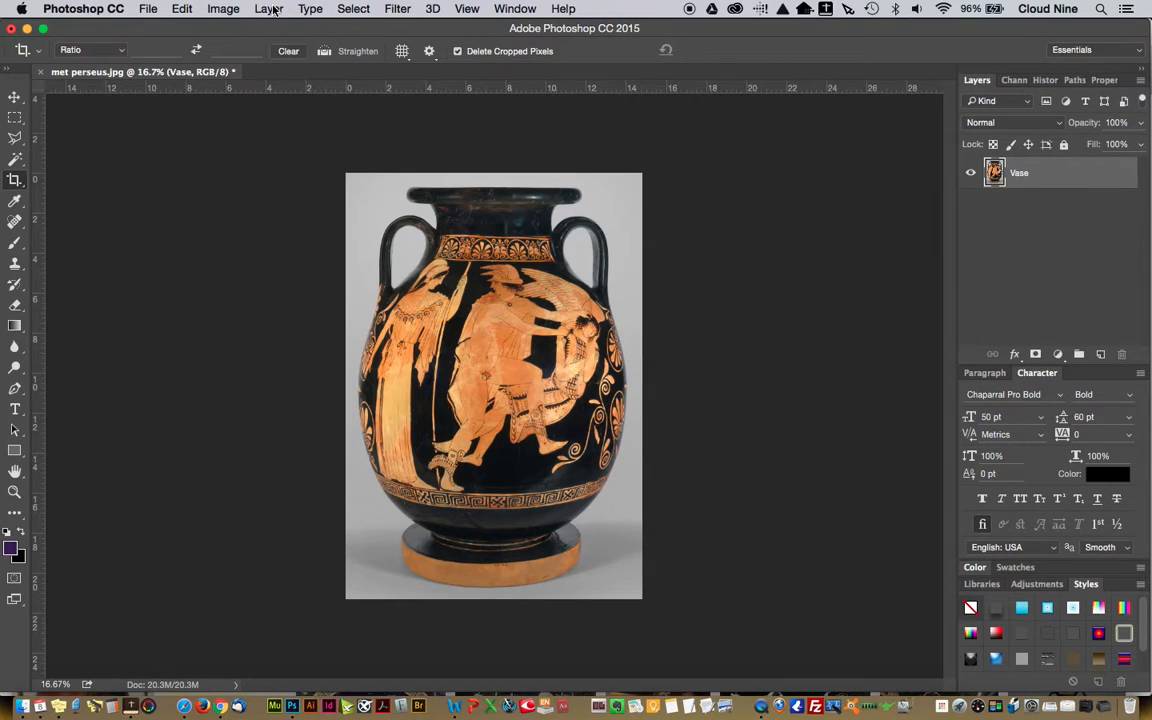
click(270, 8)
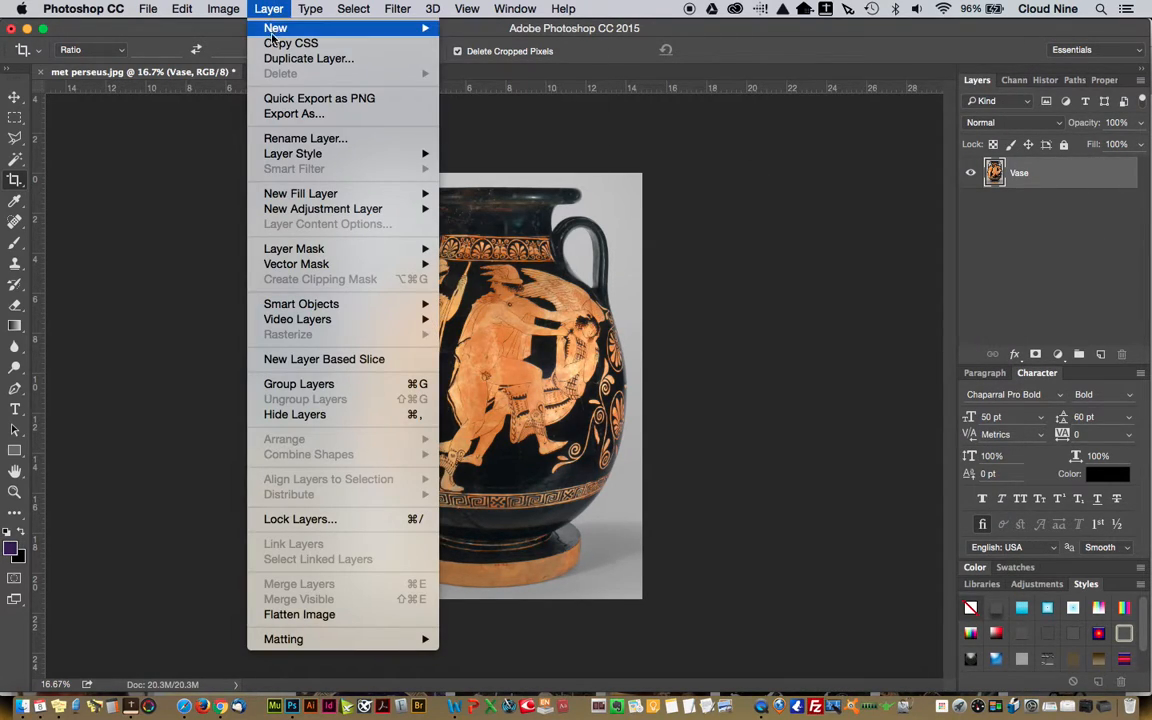
click(272, 62)
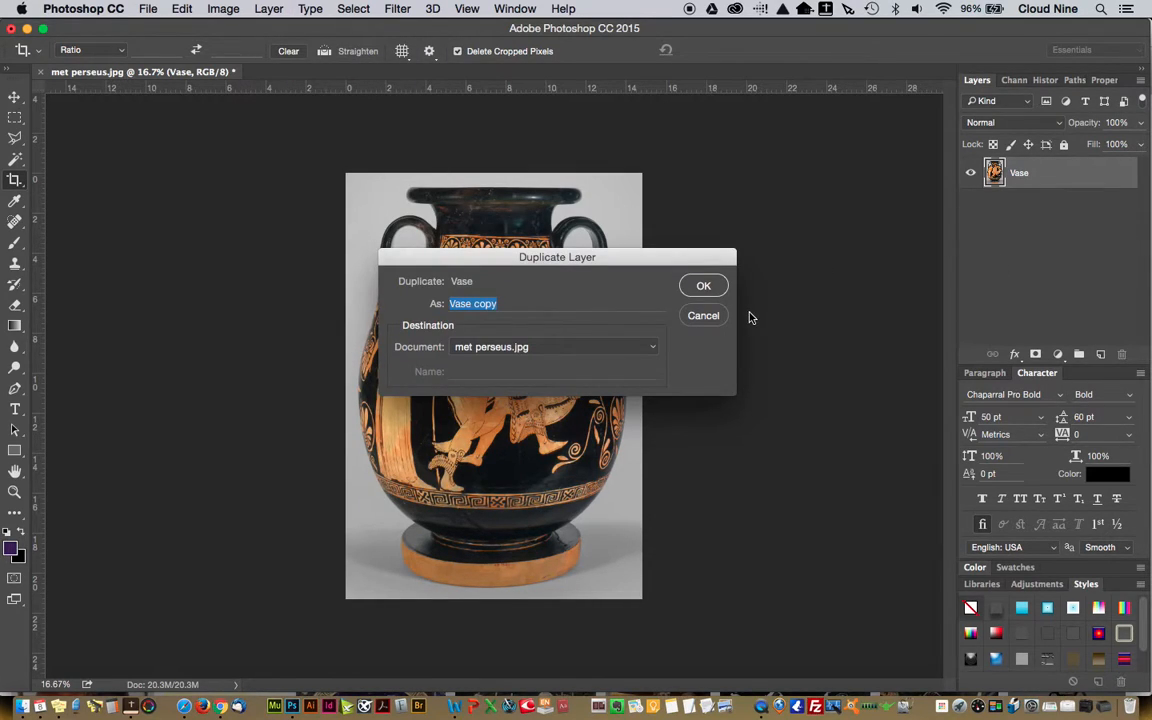
click(478, 303)
double_click(478, 303)
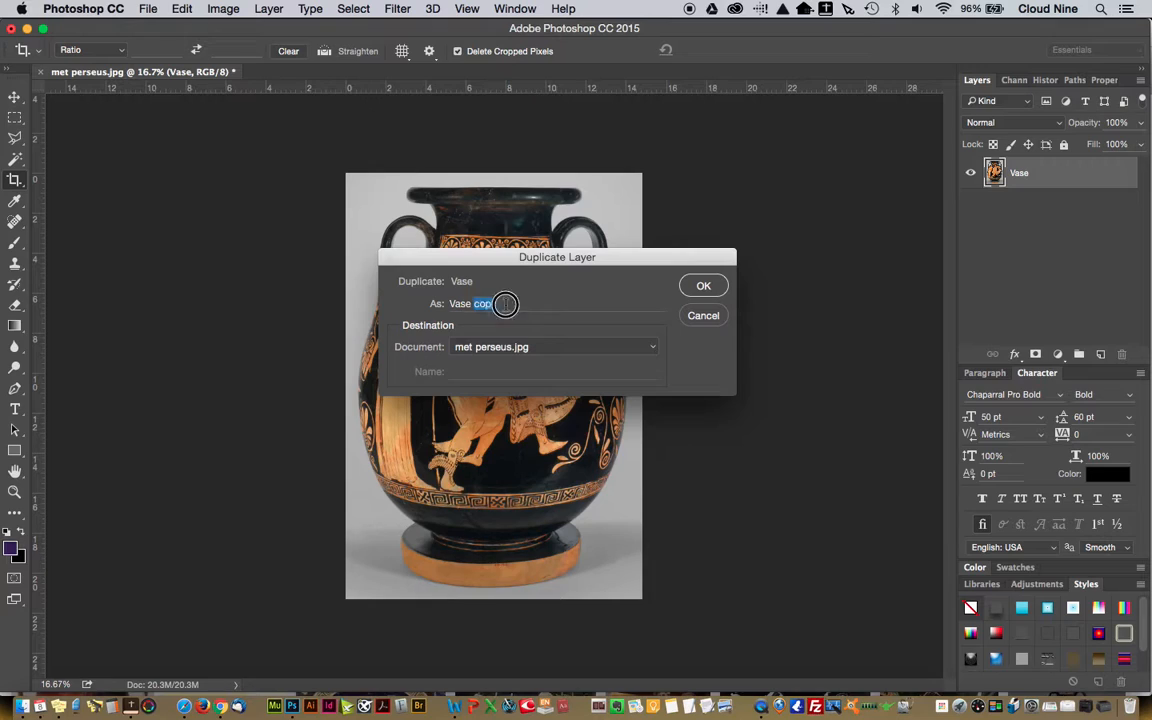
text(Original)
key(Return)
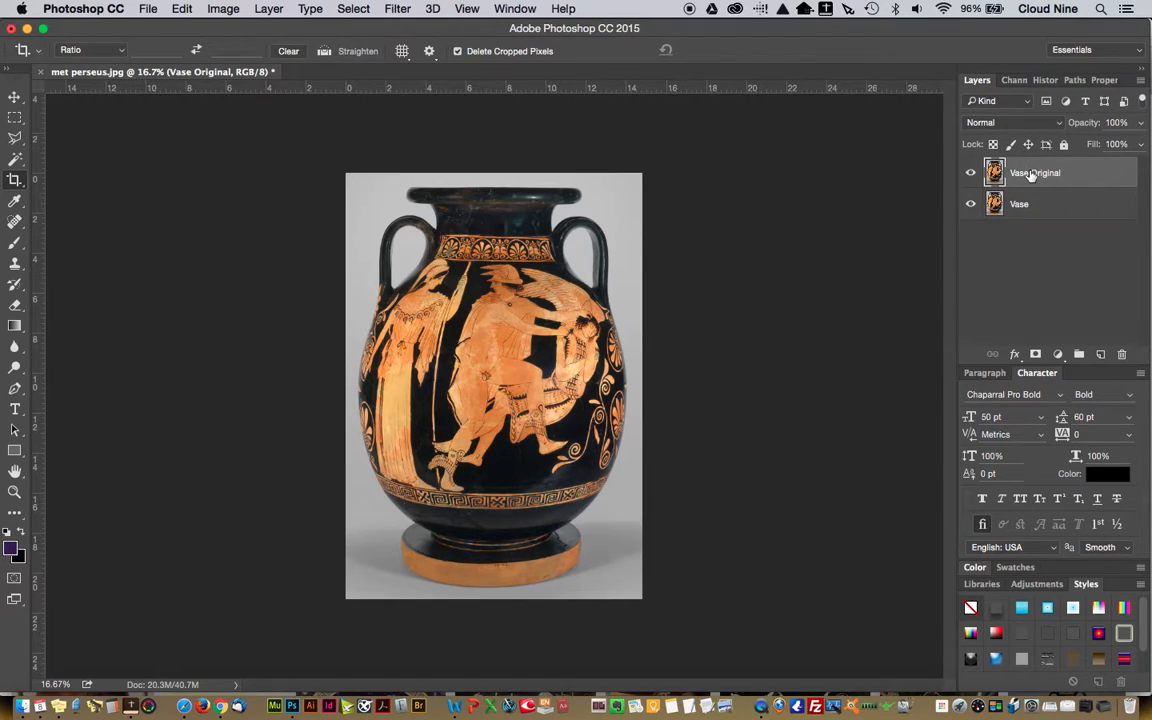
Move the Vase Original layer below Vase and hide it, keeping the Vase layer active
drag(1031, 172, 1018, 244)
click(970, 204)
click(1043, 175)
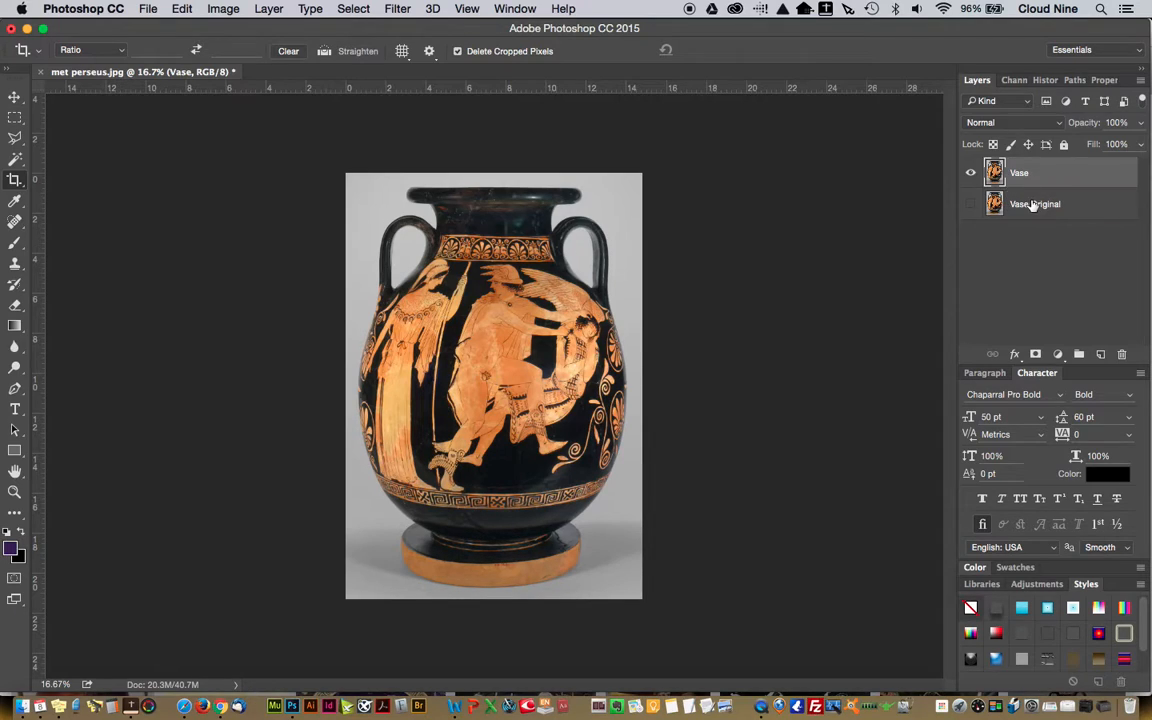
click(1033, 205)
click(1026, 175)
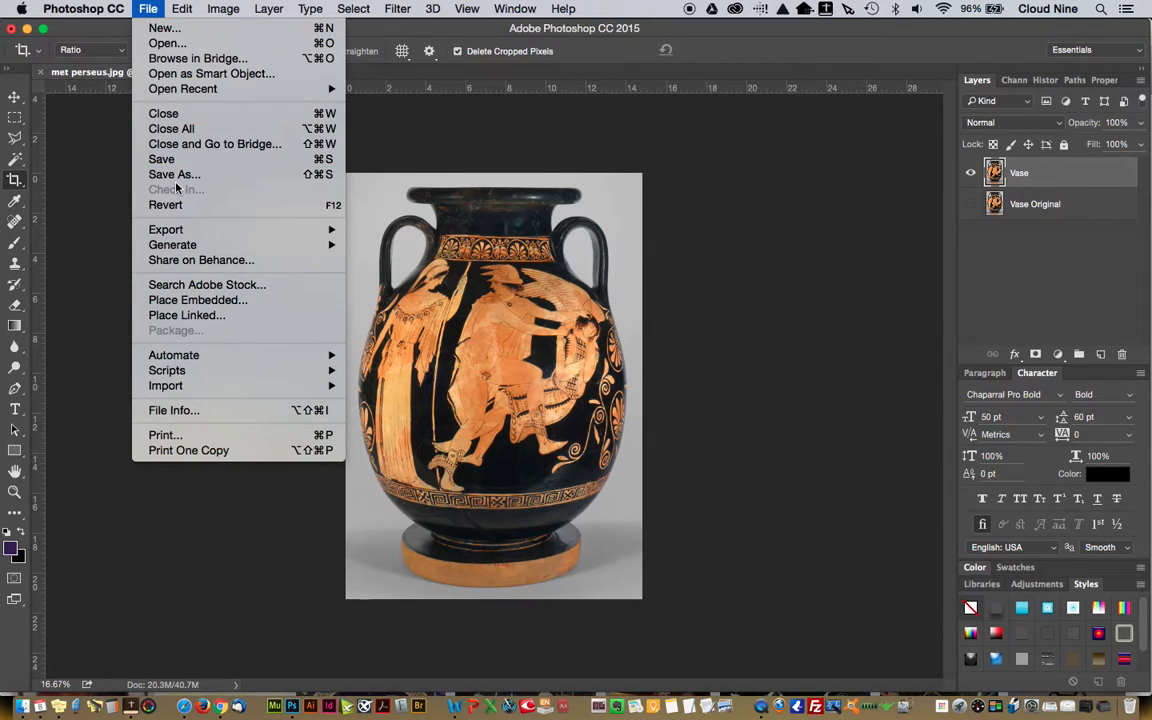
Save the document in Photoshop format with layers as met perseus silo.psd in the IMAGES folder
click(178, 176)
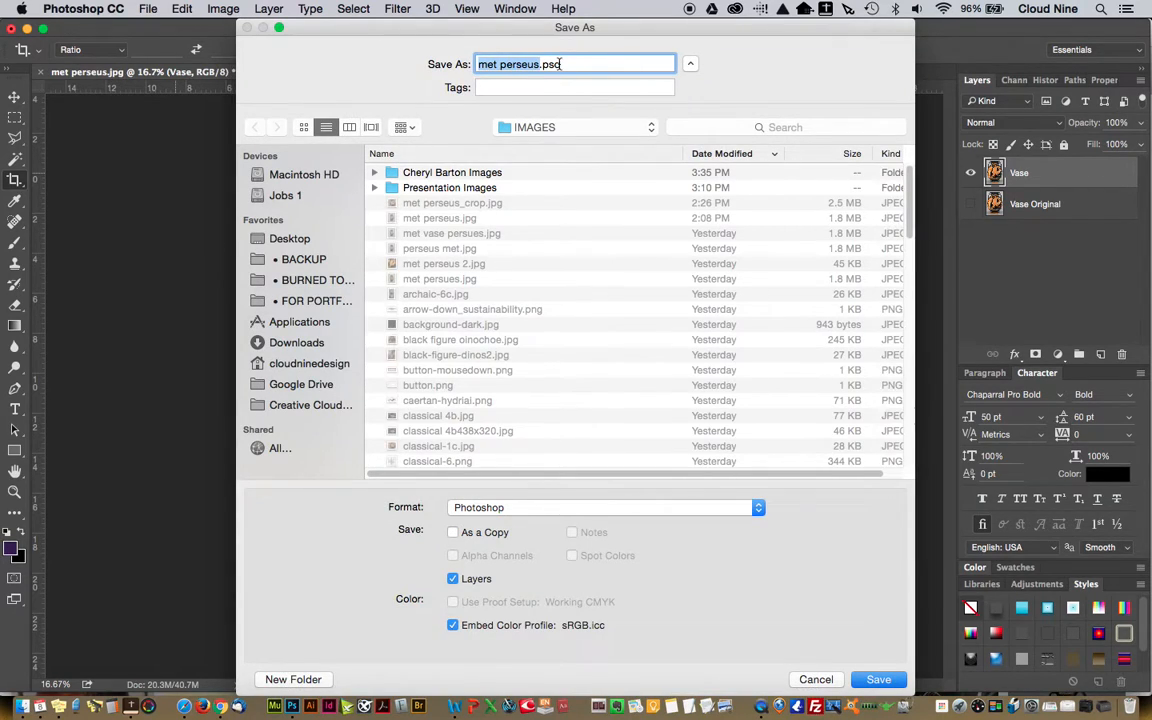
click(540, 64)
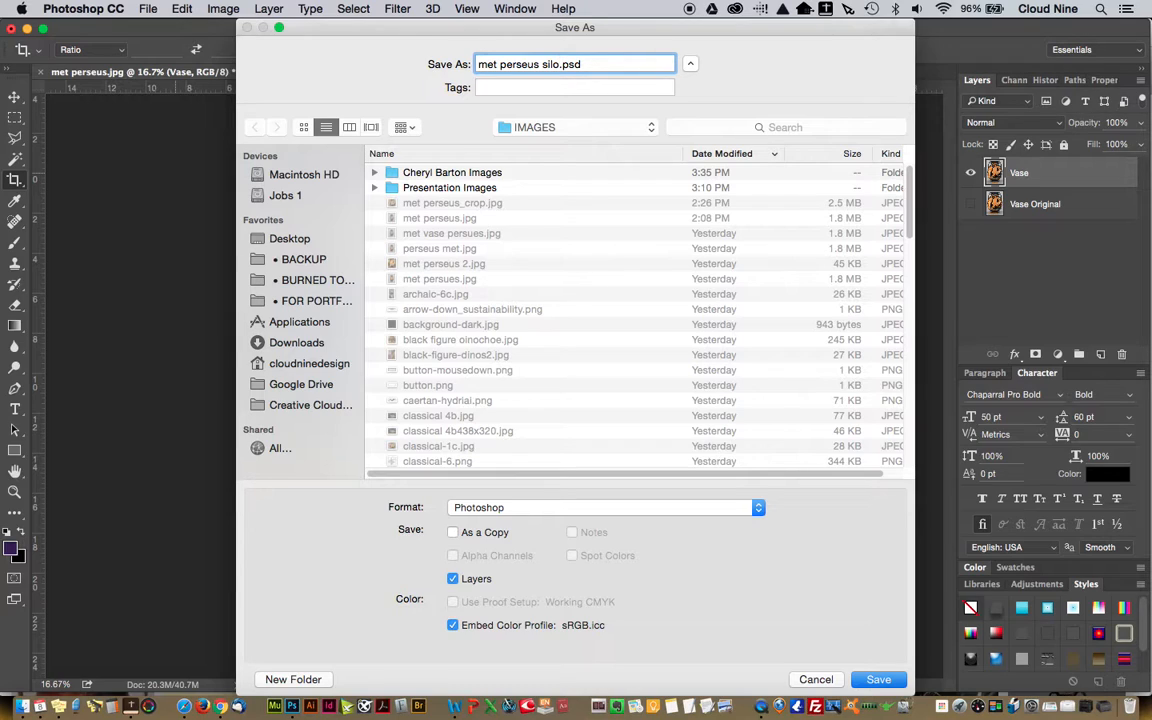
click(876, 680)
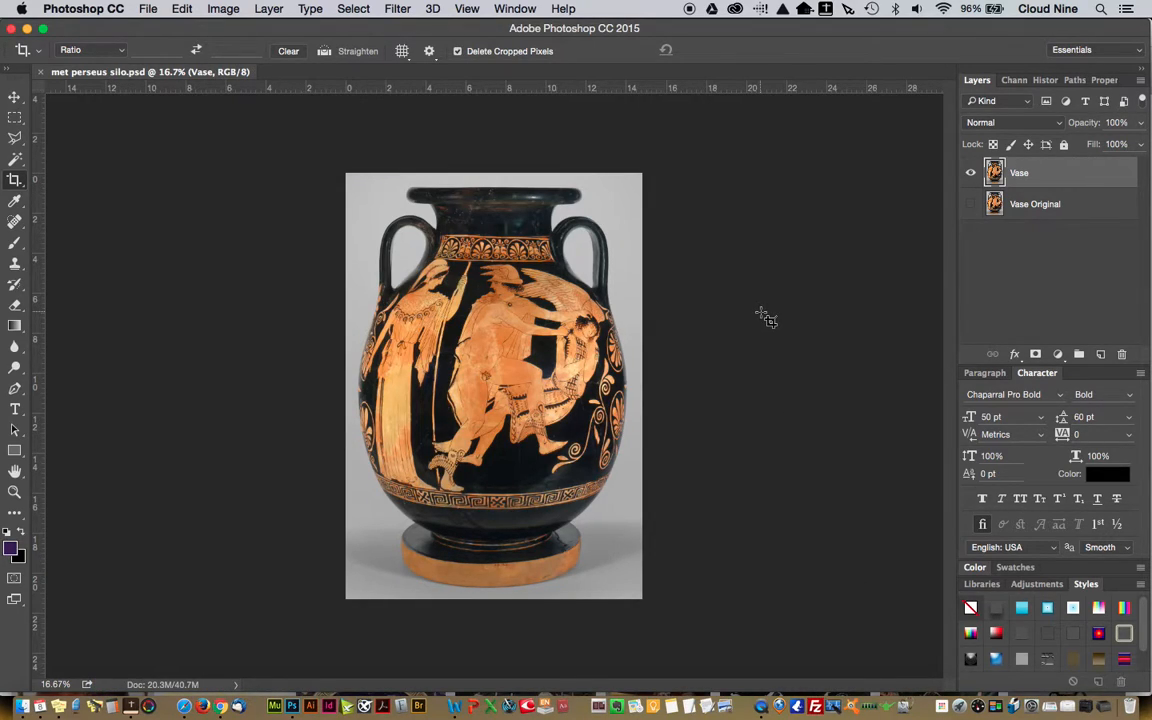
Make a rectangular marquee selection around the vase's left handle, and switch through the Elliptical Marquee to the Magic Wand tool
click(14, 119)
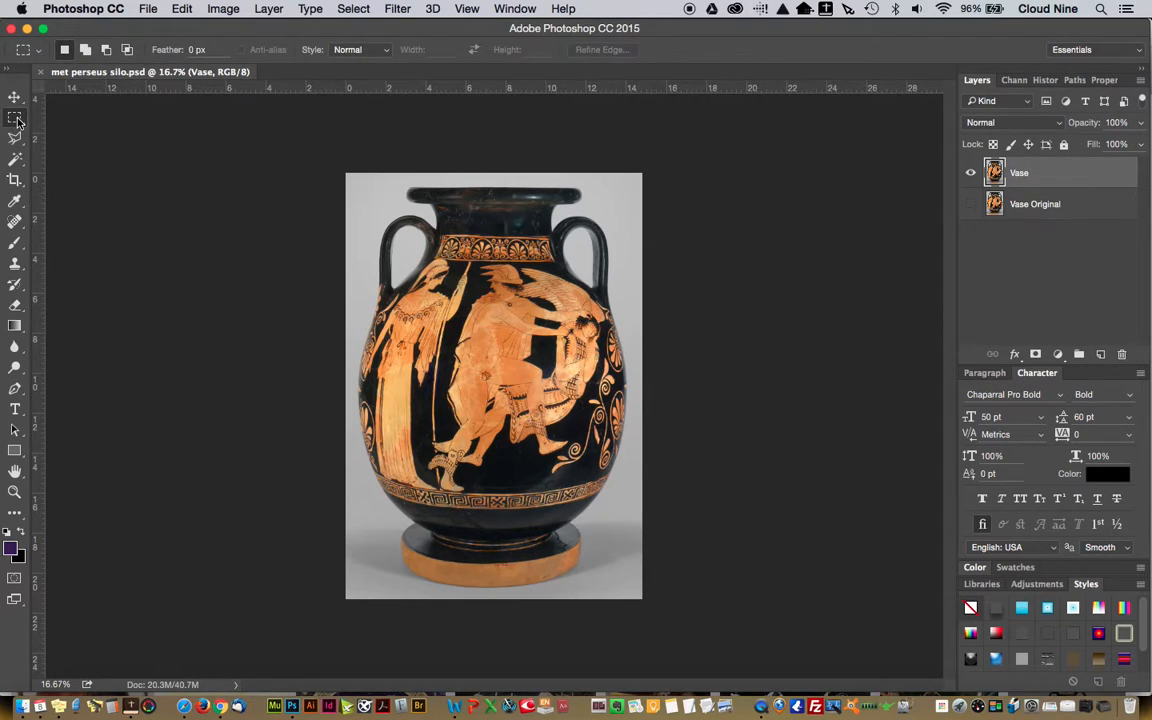
drag(359, 204, 456, 314)
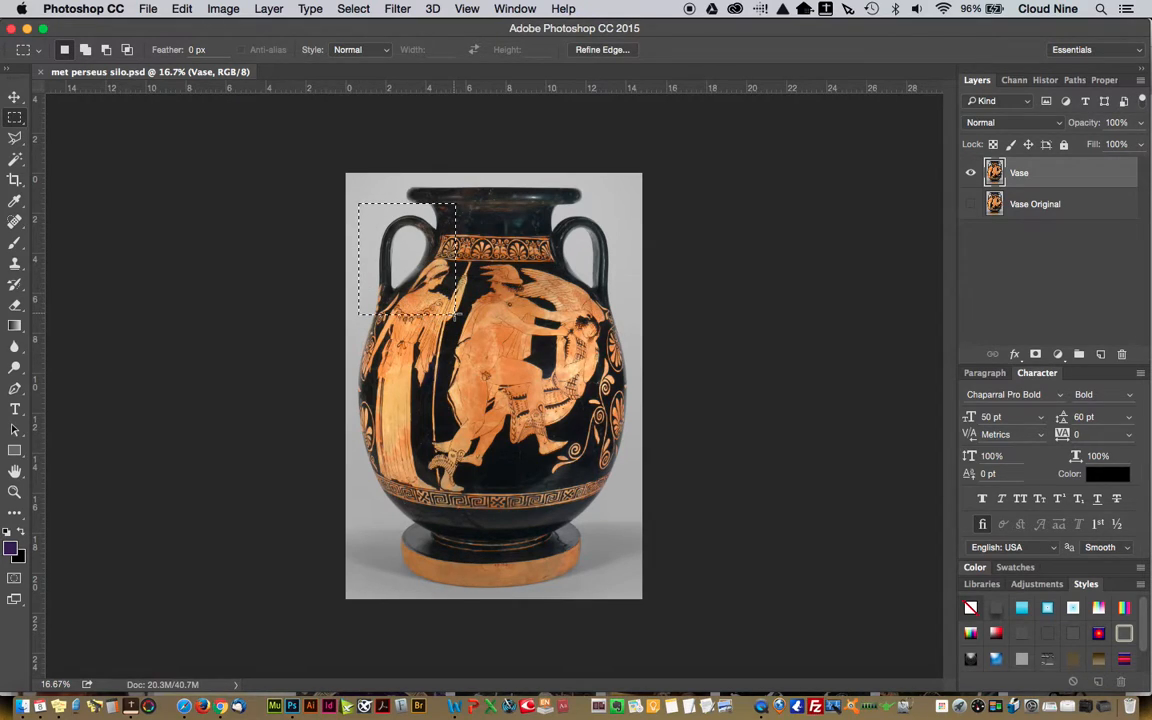
click(14, 117)
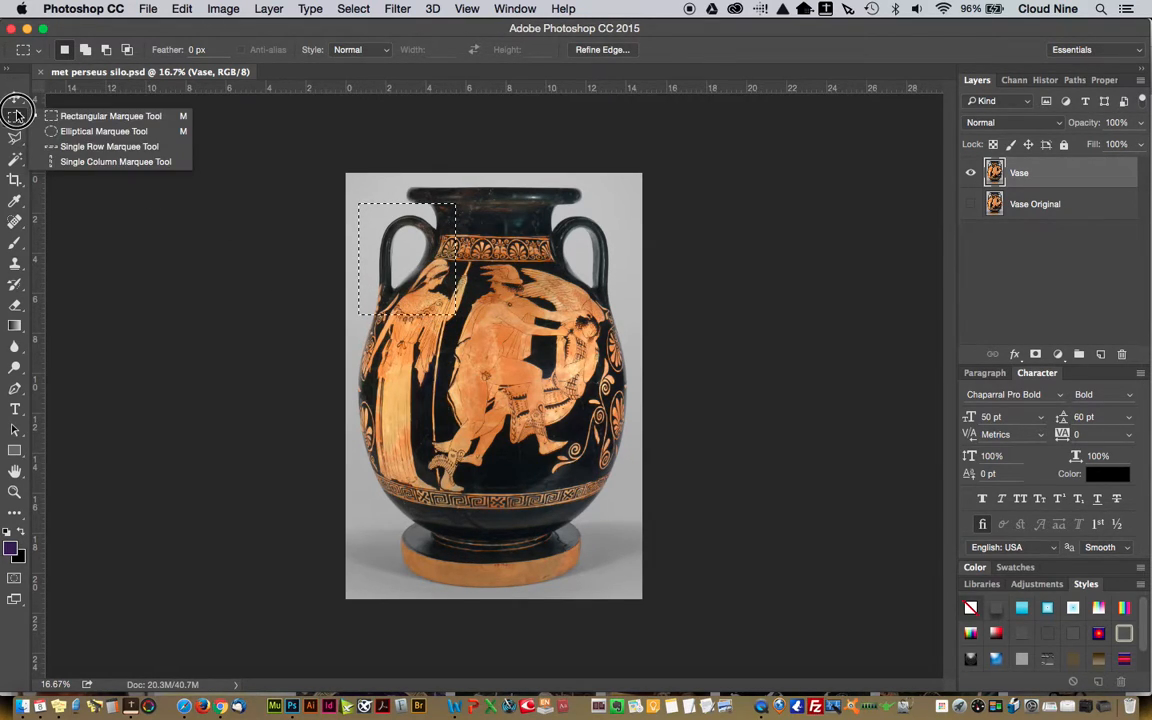
click(104, 131)
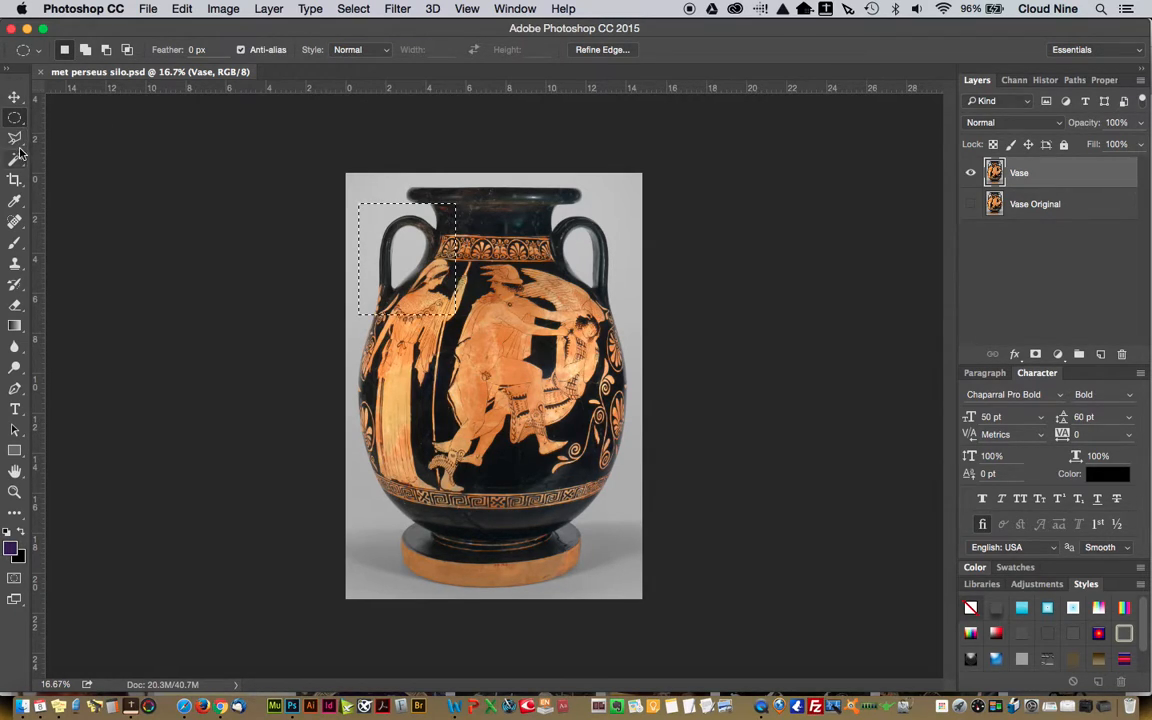
click(16, 144)
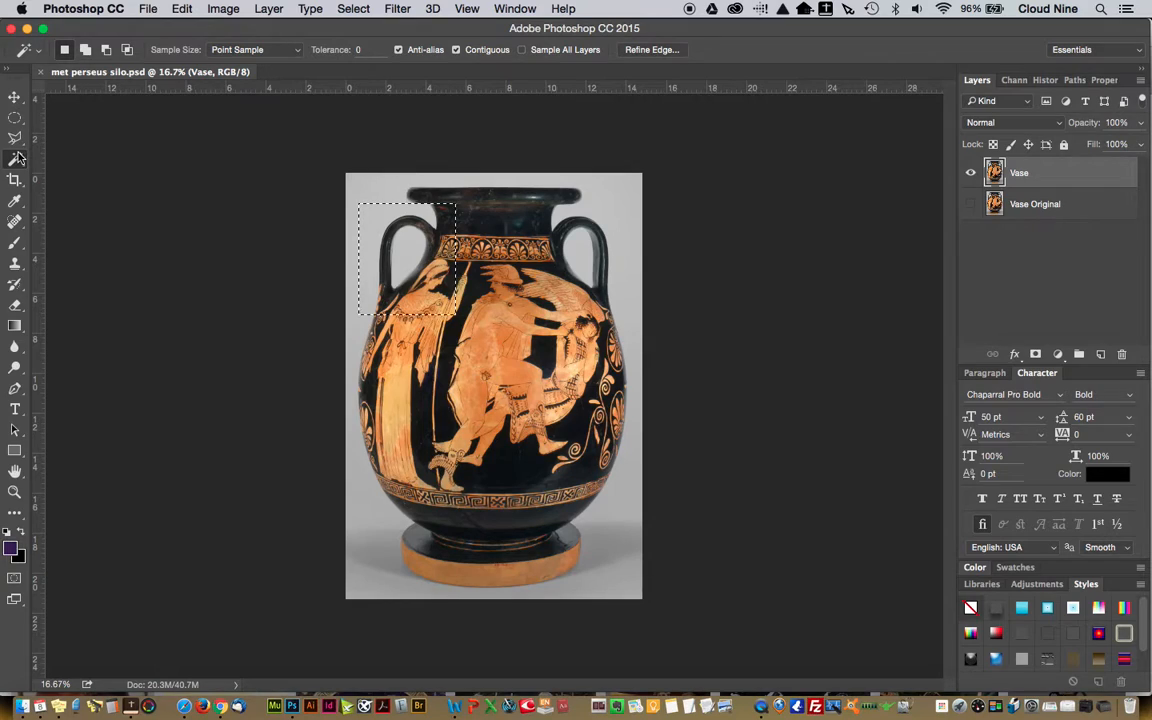
Clear the rectangular selection and select the gray background with the Magic Wand at tolerance 32, adding the darker area around the base
click(14, 155)
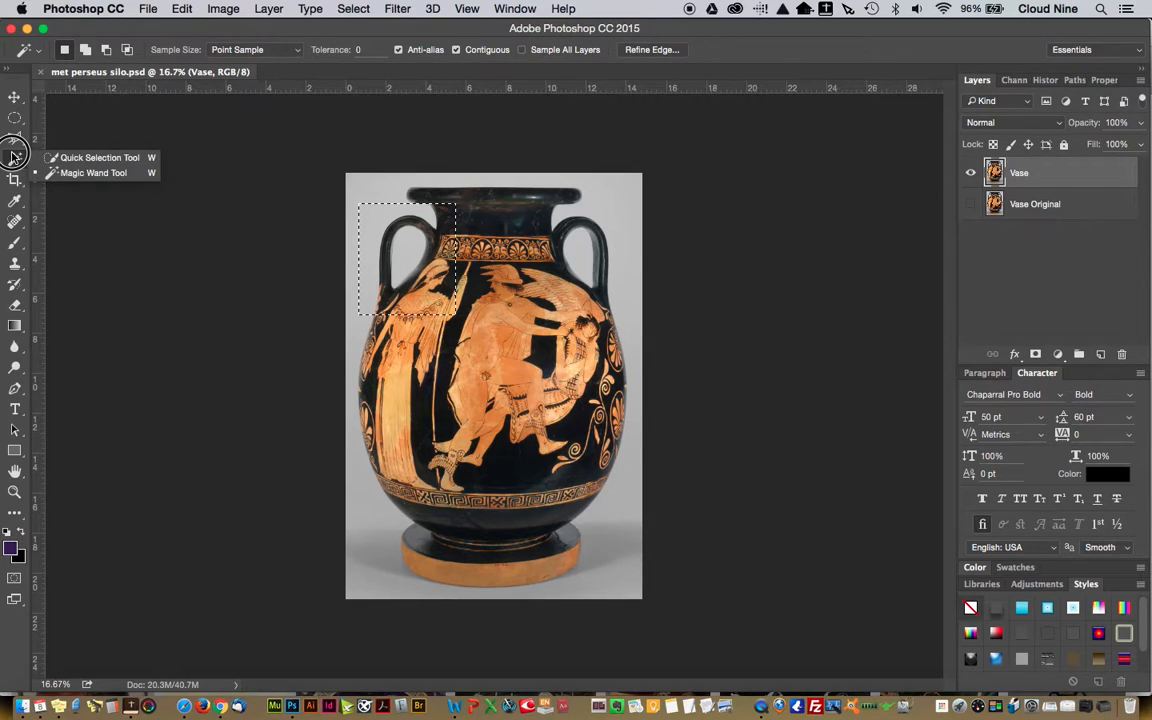
click(69, 175)
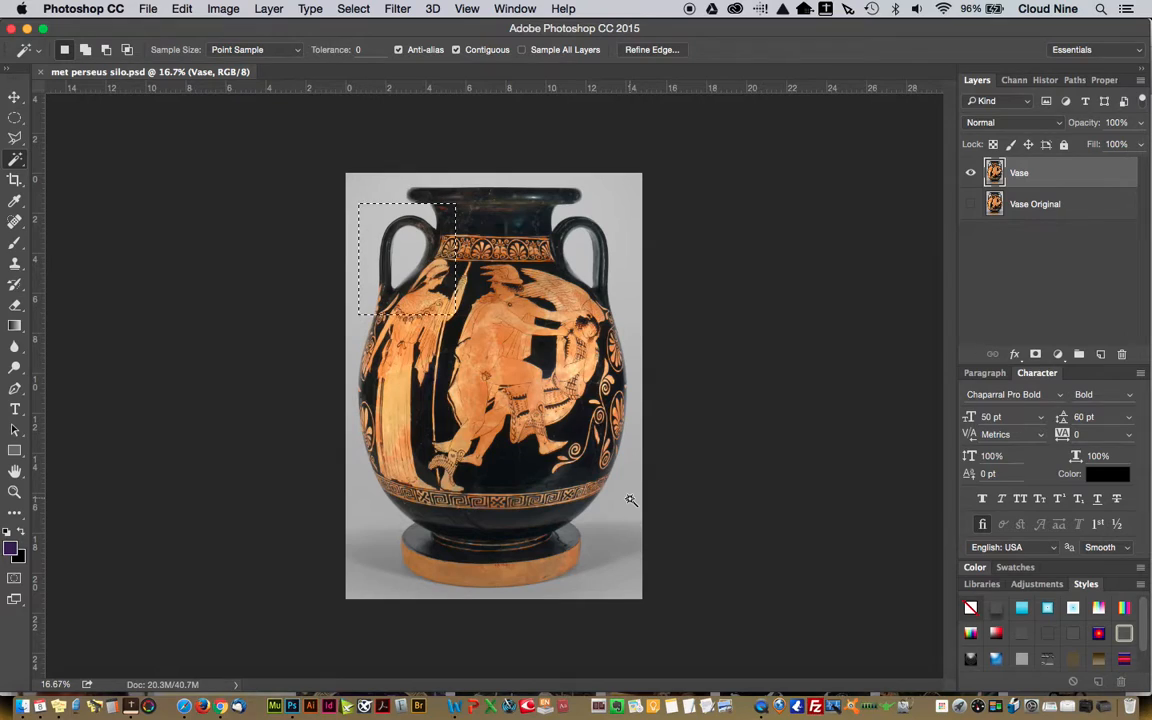
key(super+d)
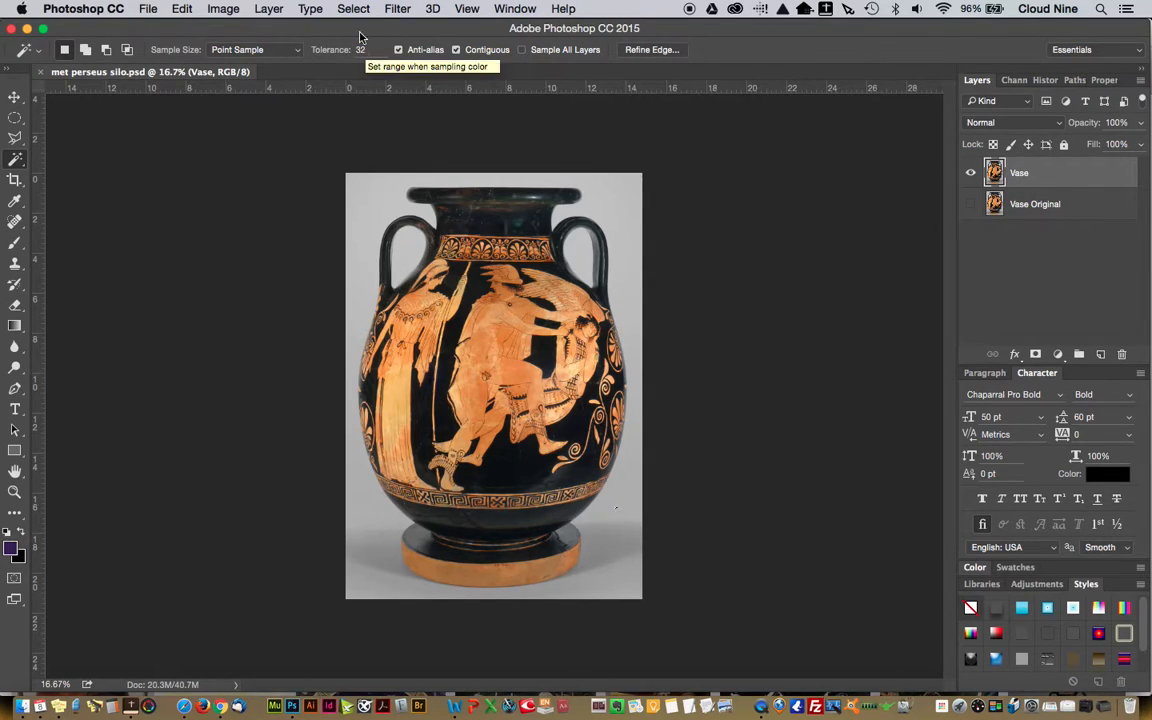
click(630, 200)
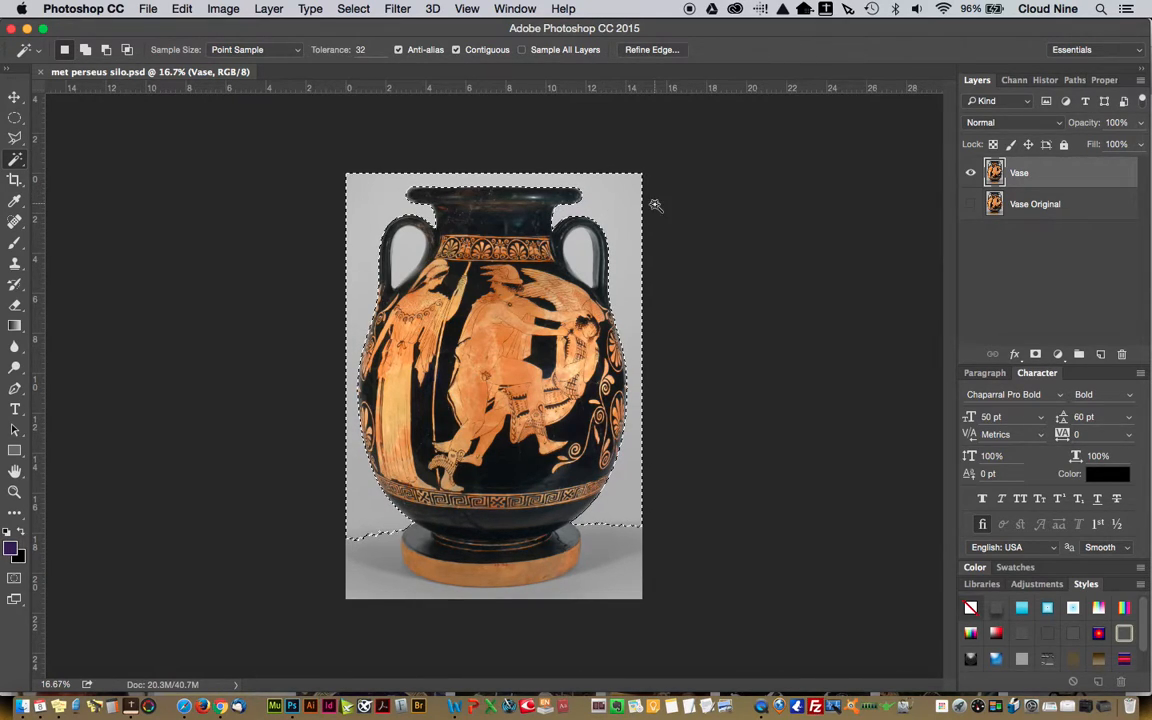
alt+click(370, 557)
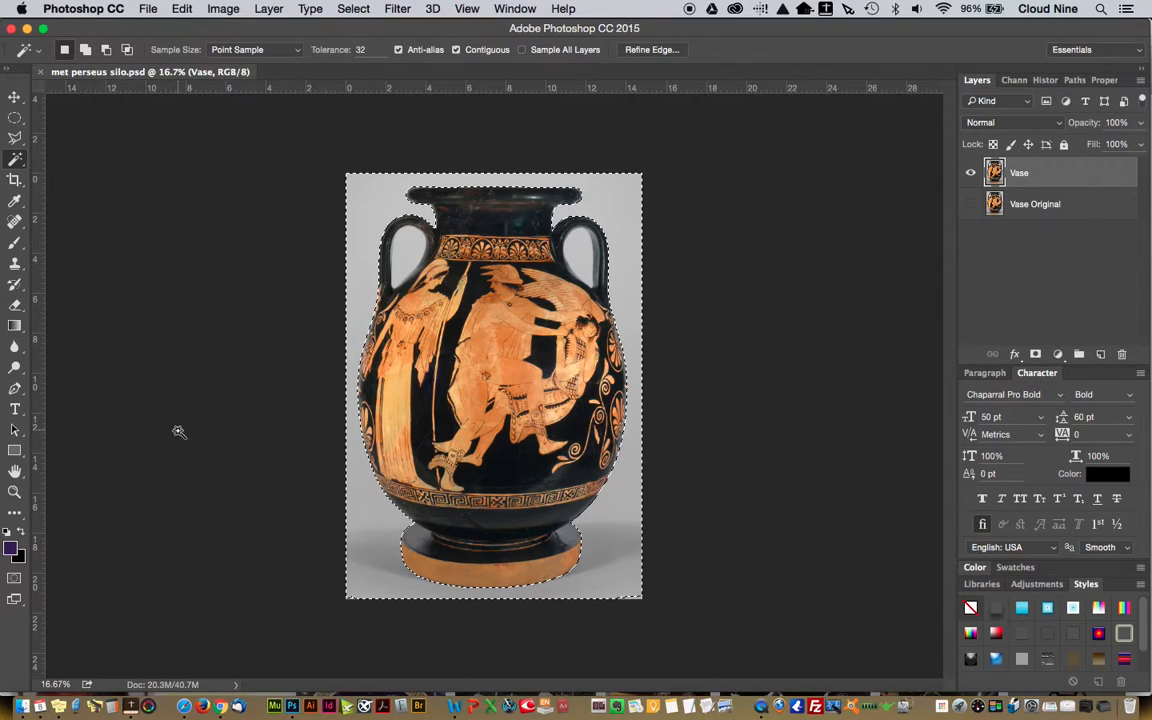
Examine the background selection's edge around both handles and the rim up close, choose the Polygonal Lasso, and return to the whole image
click(14, 491)
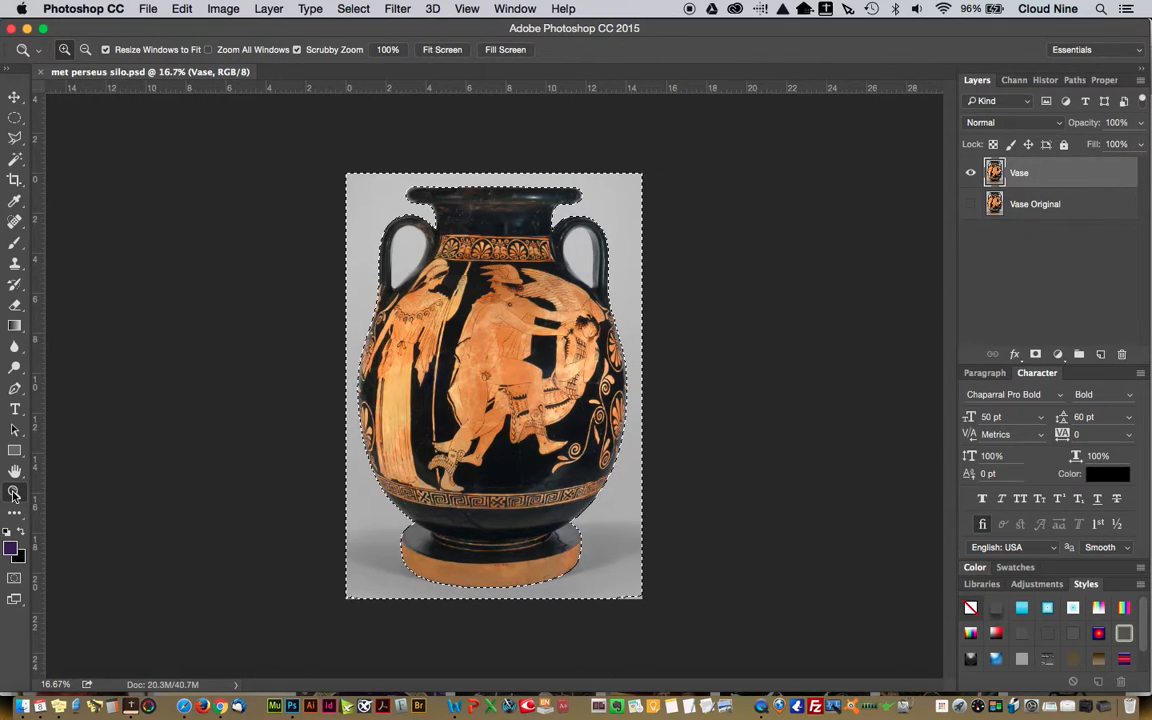
drag(369, 249, 473, 567)
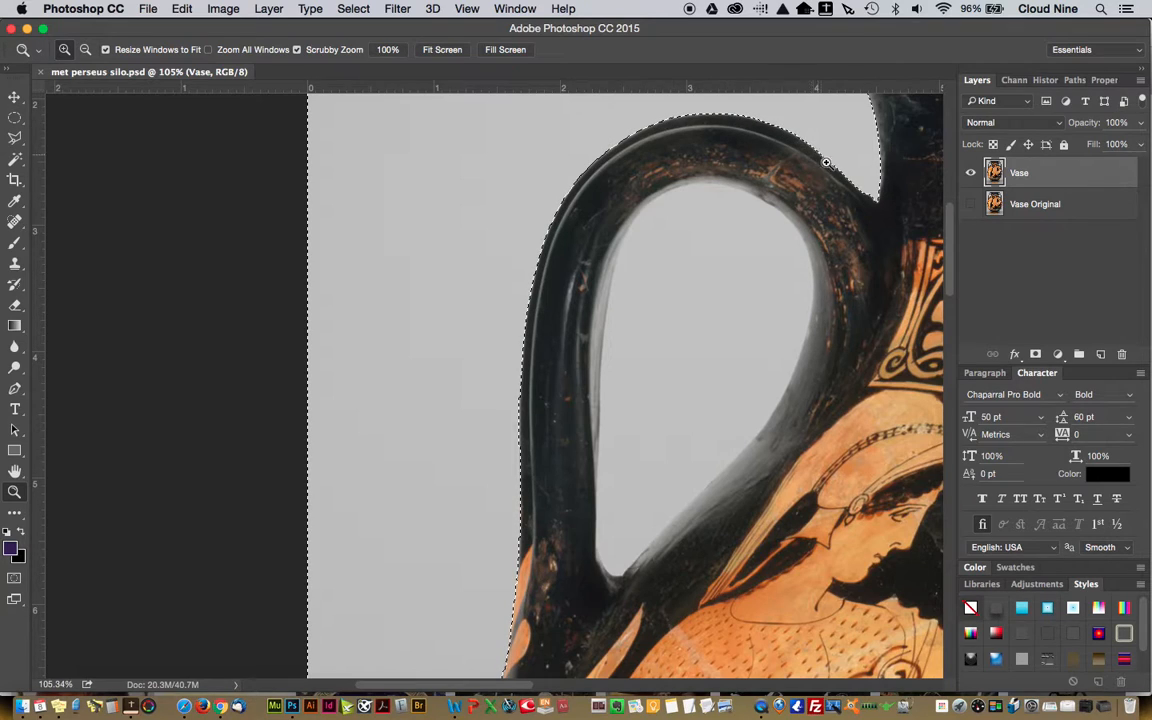
drag(957, 288, 957, 232)
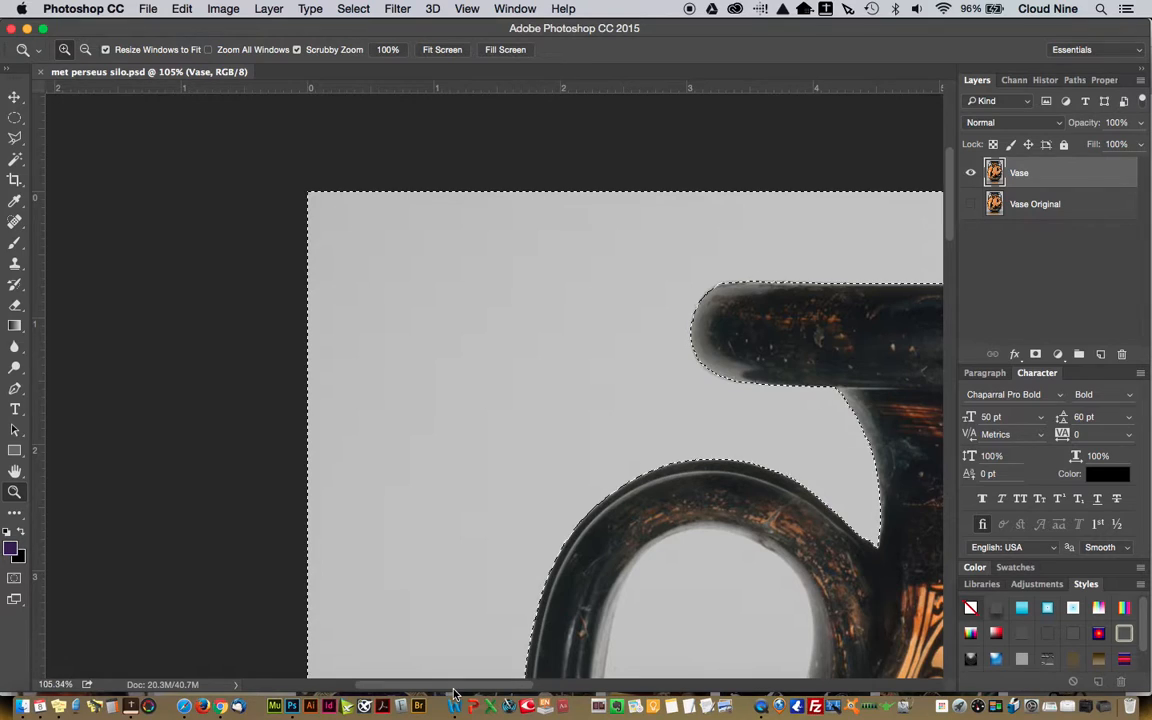
drag(460, 684, 646, 690)
scroll(710, 380, down, 5)
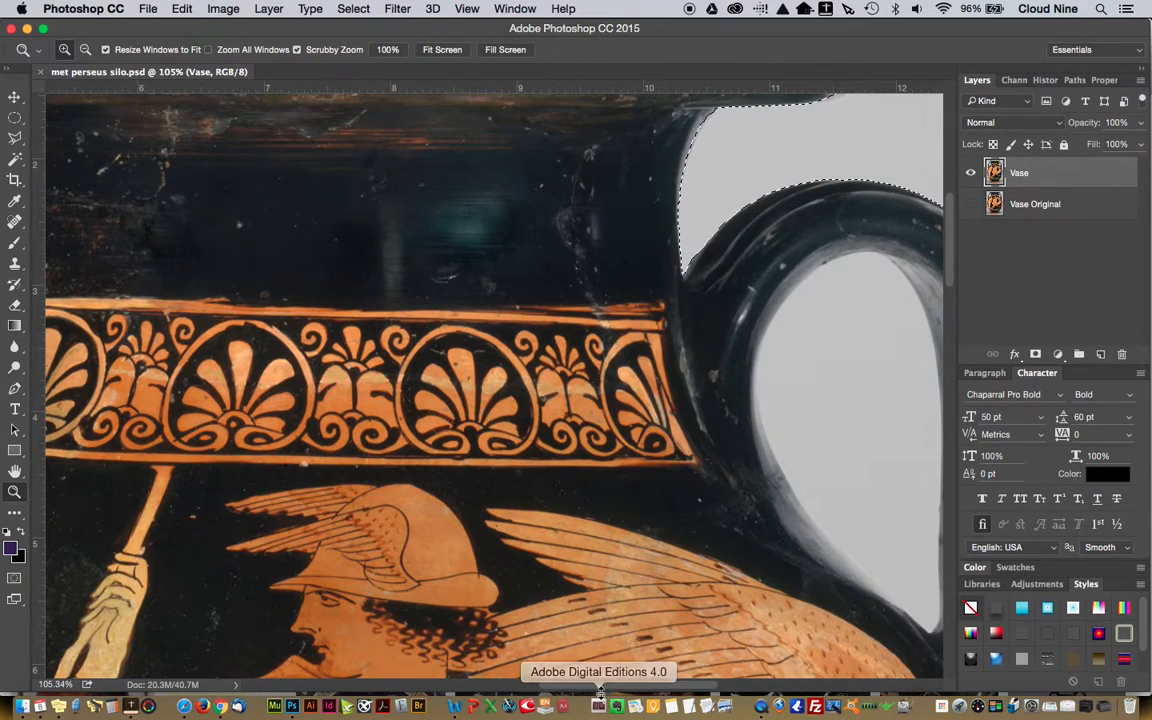
drag(618, 687, 645, 688)
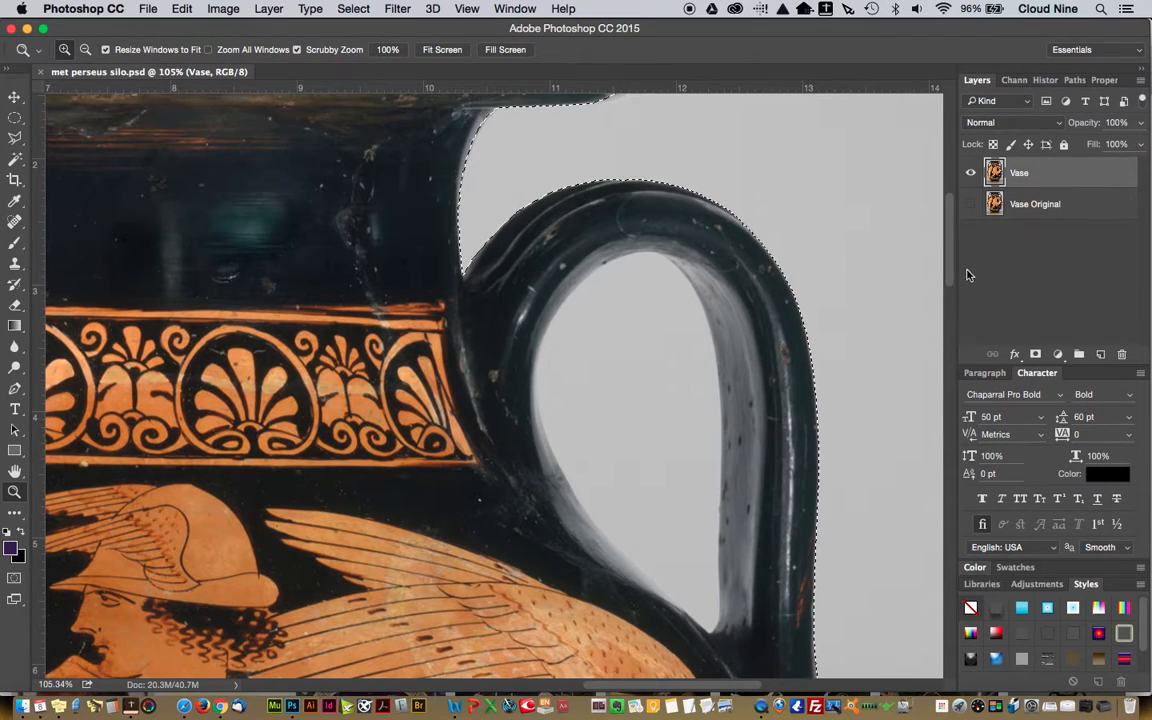
click(14, 139)
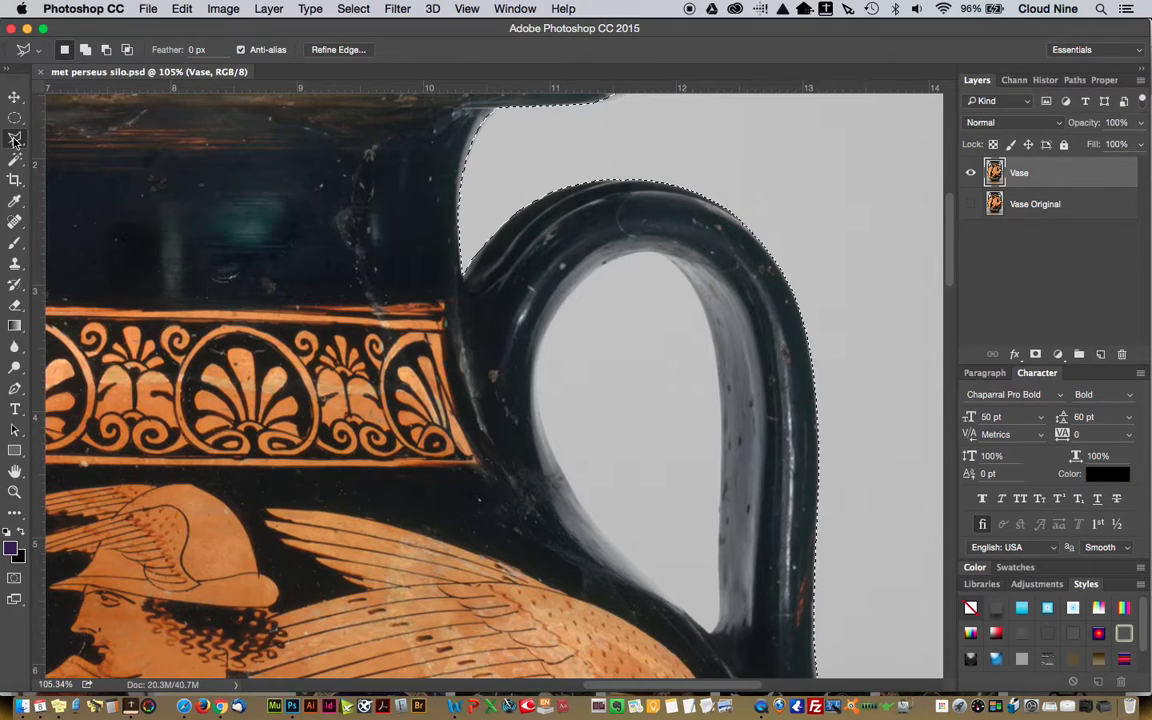
mouse_move(17, 141)
mouse_down()
mouse_move(68, 141)
mouse_move(70, 170)
mouse_move(68, 155)
mouse_up()
click(474, 6)
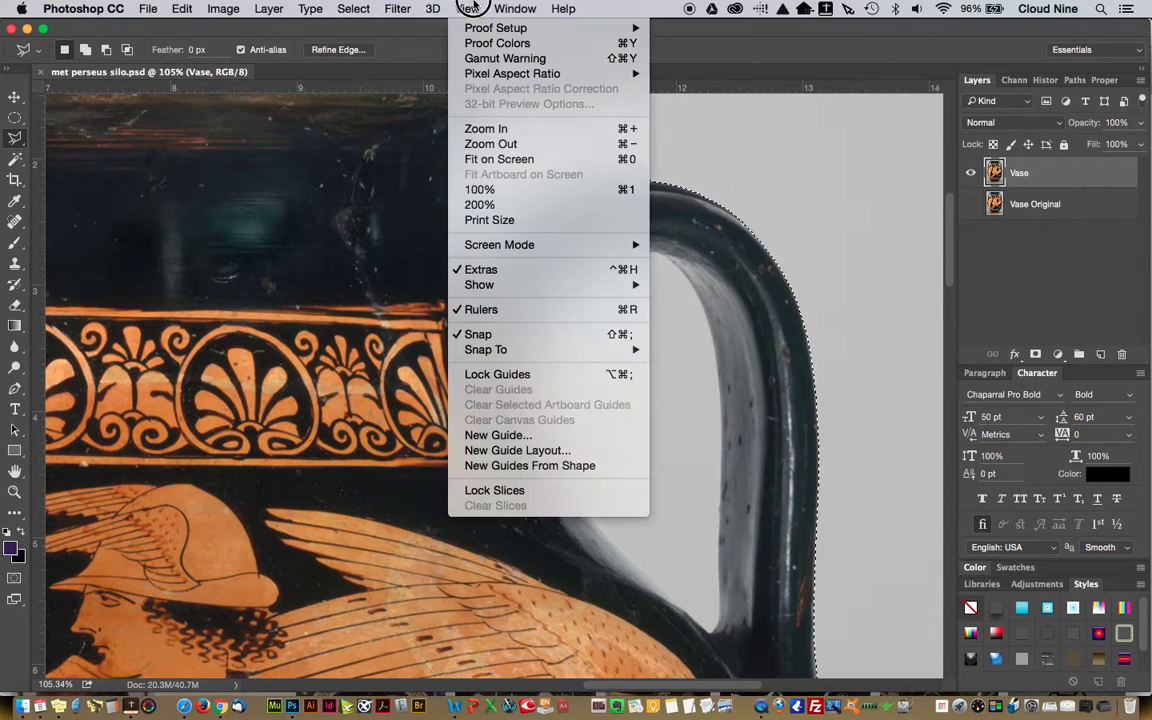
click(481, 165)
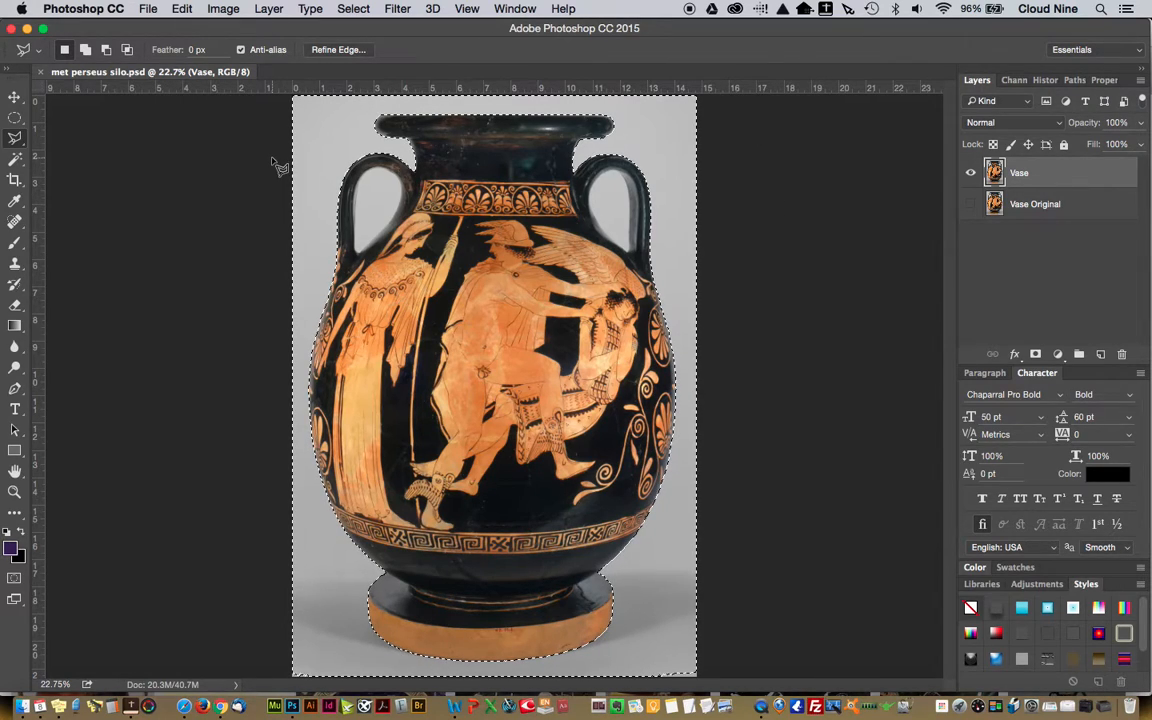
Save the background selection as a new channel named Silo and deselect it
click(350, 9)
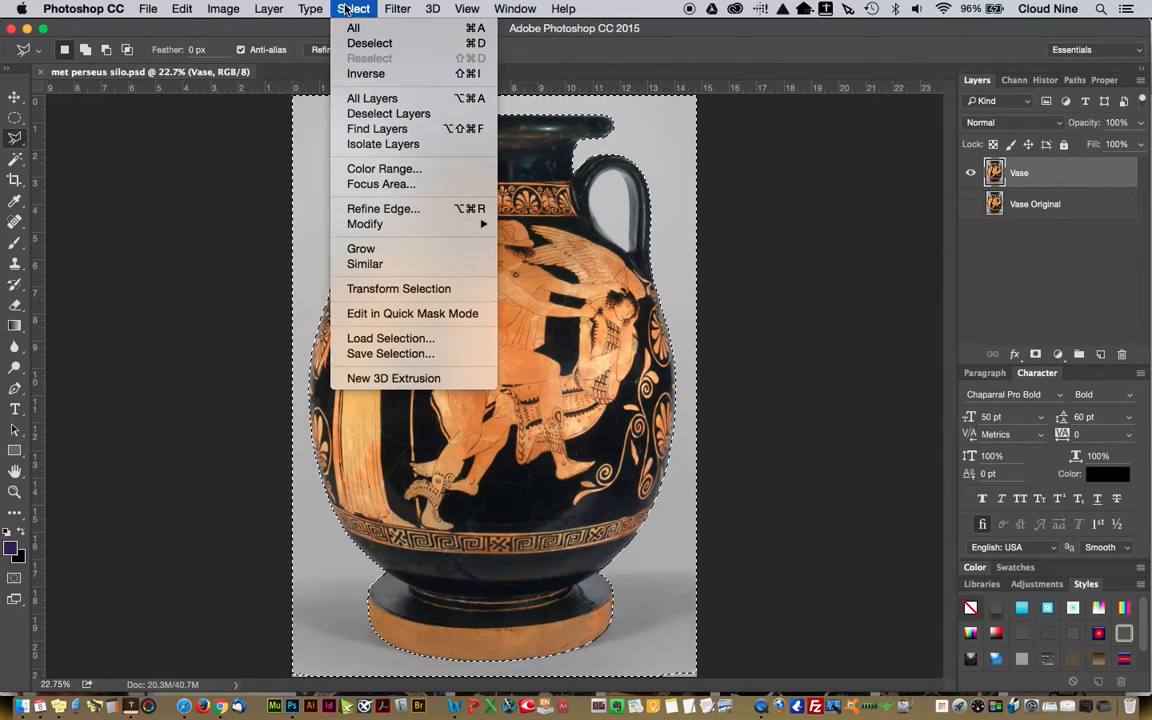
click(369, 355)
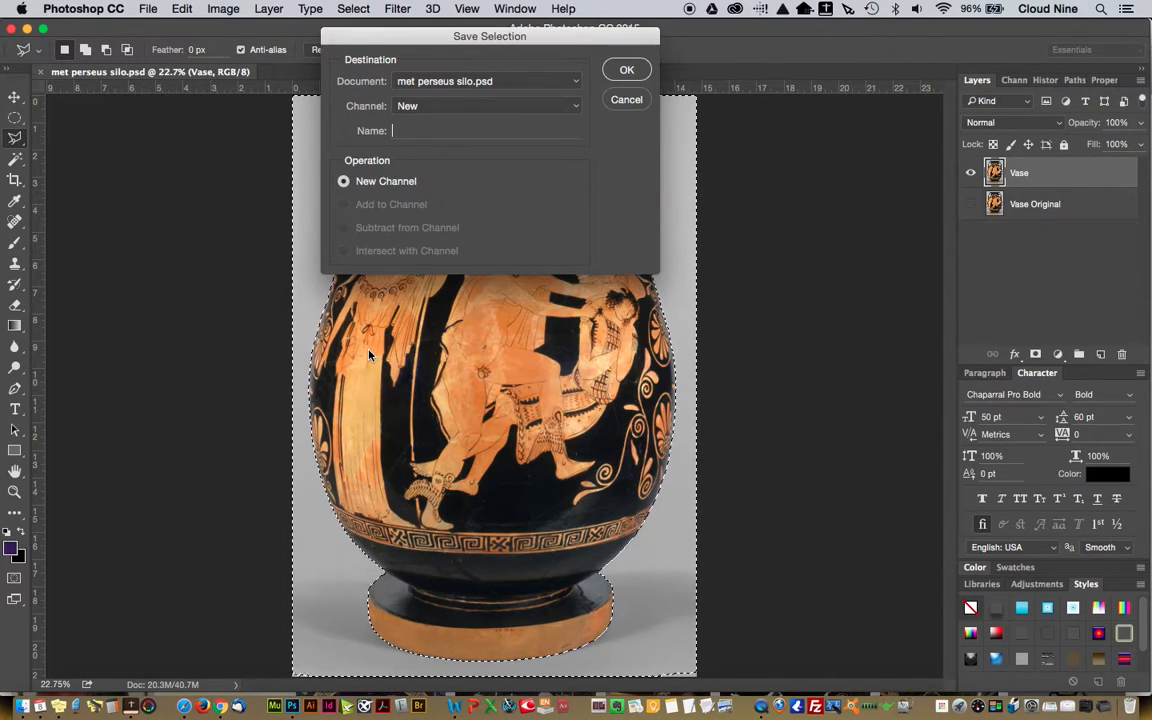
text(Silo)
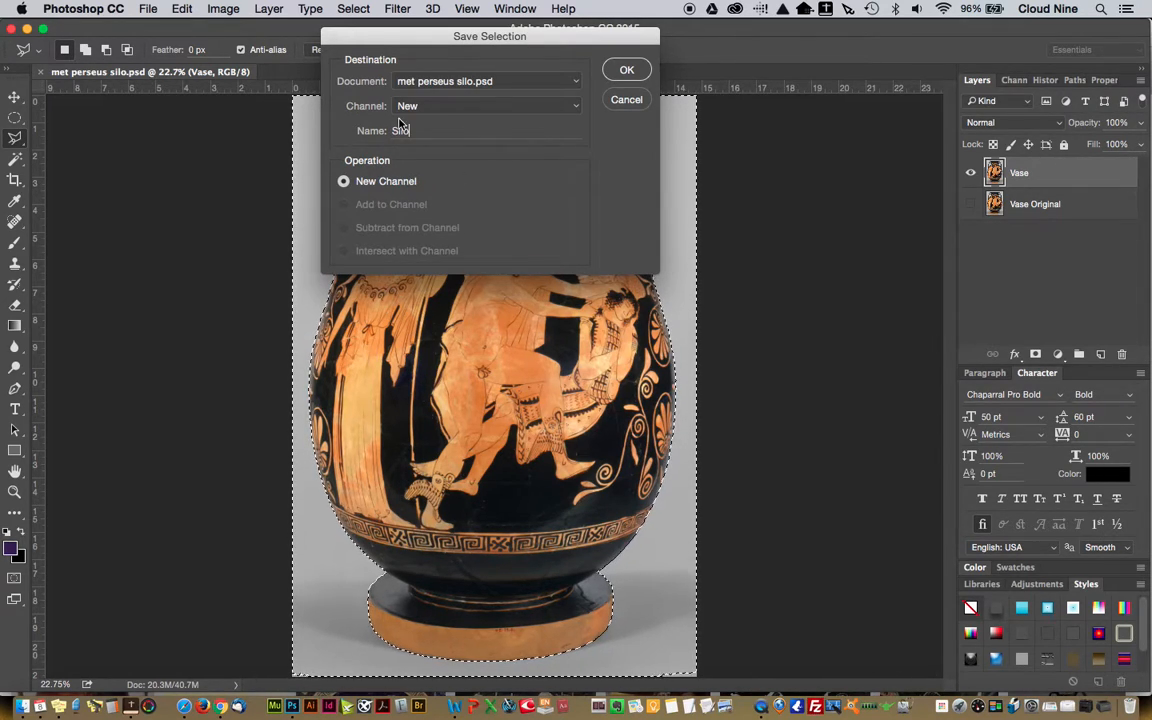
click(634, 72)
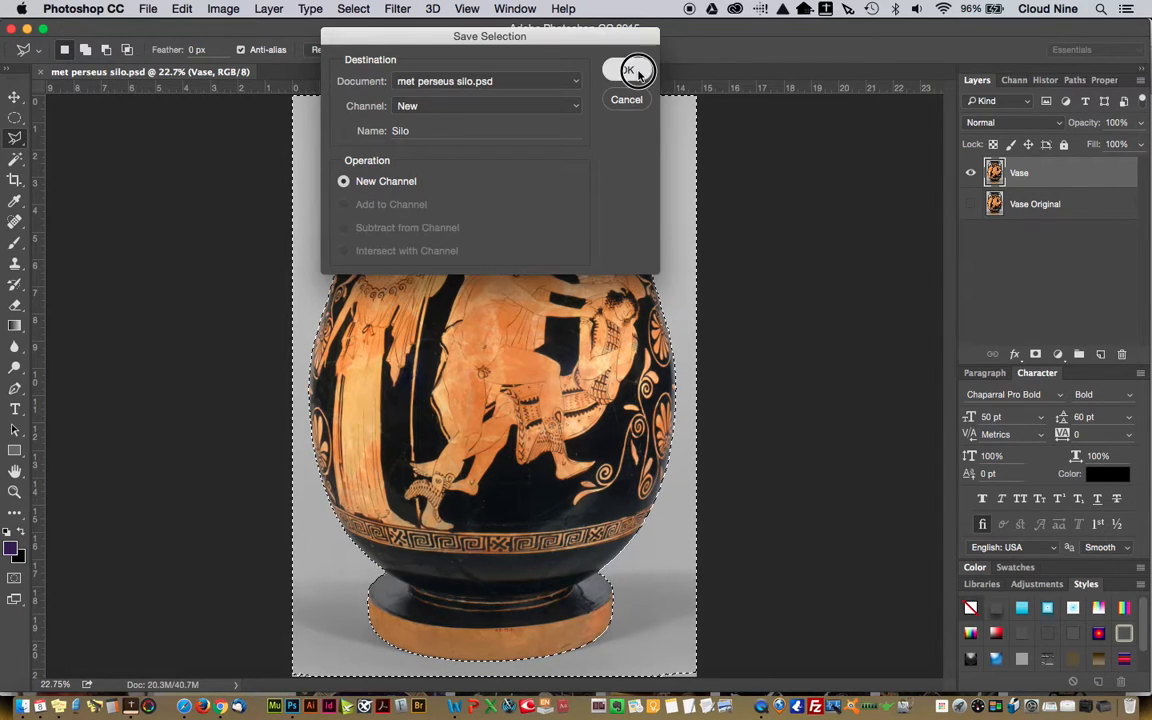
key(ctrl+d)
Test the saved channel by loading Silo as a new selection, and deselect it again
click(14, 117)
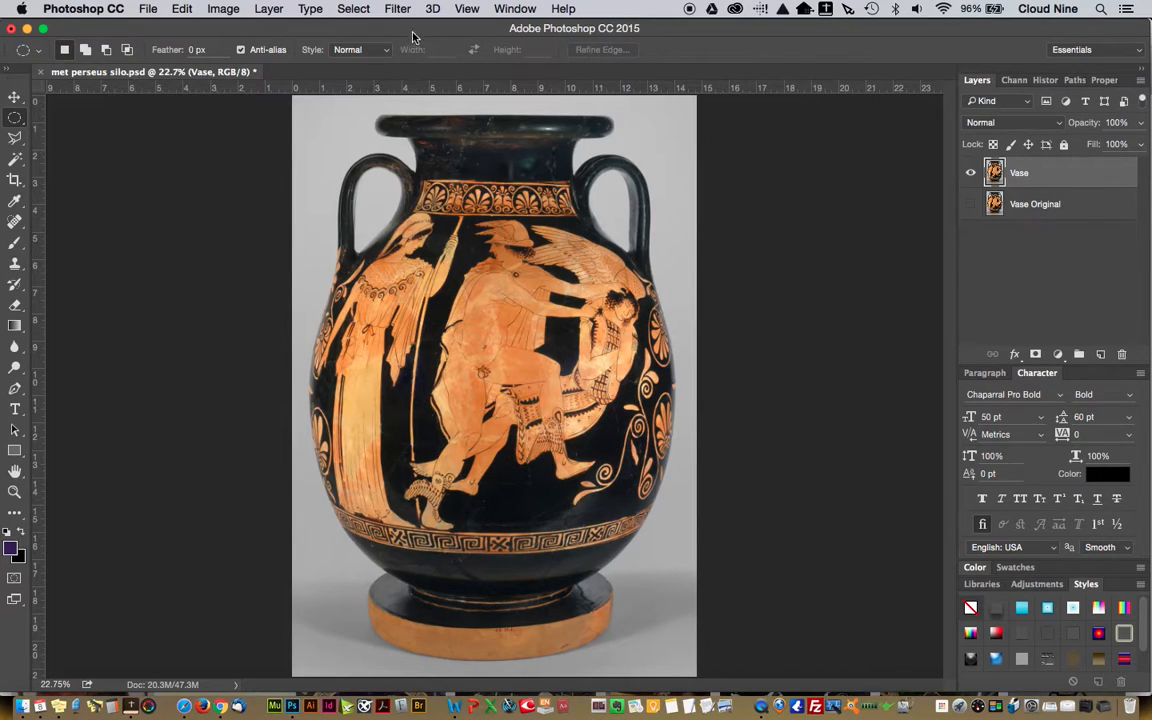
click(356, 9)
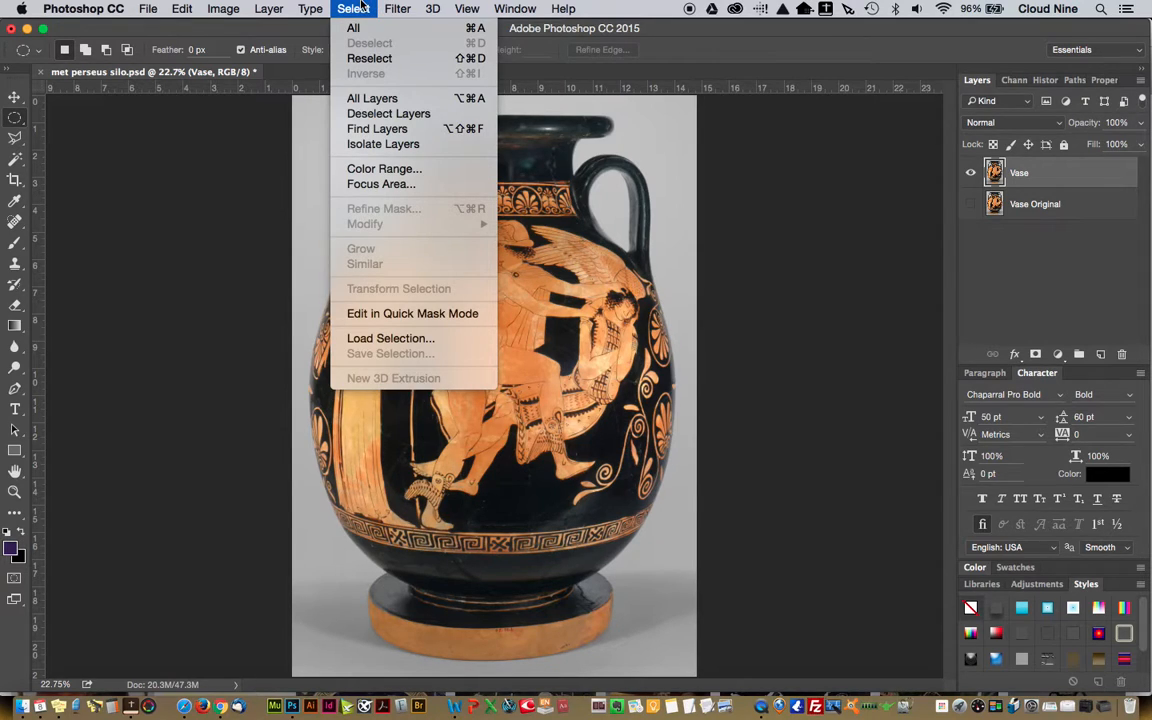
click(366, 339)
click(499, 288)
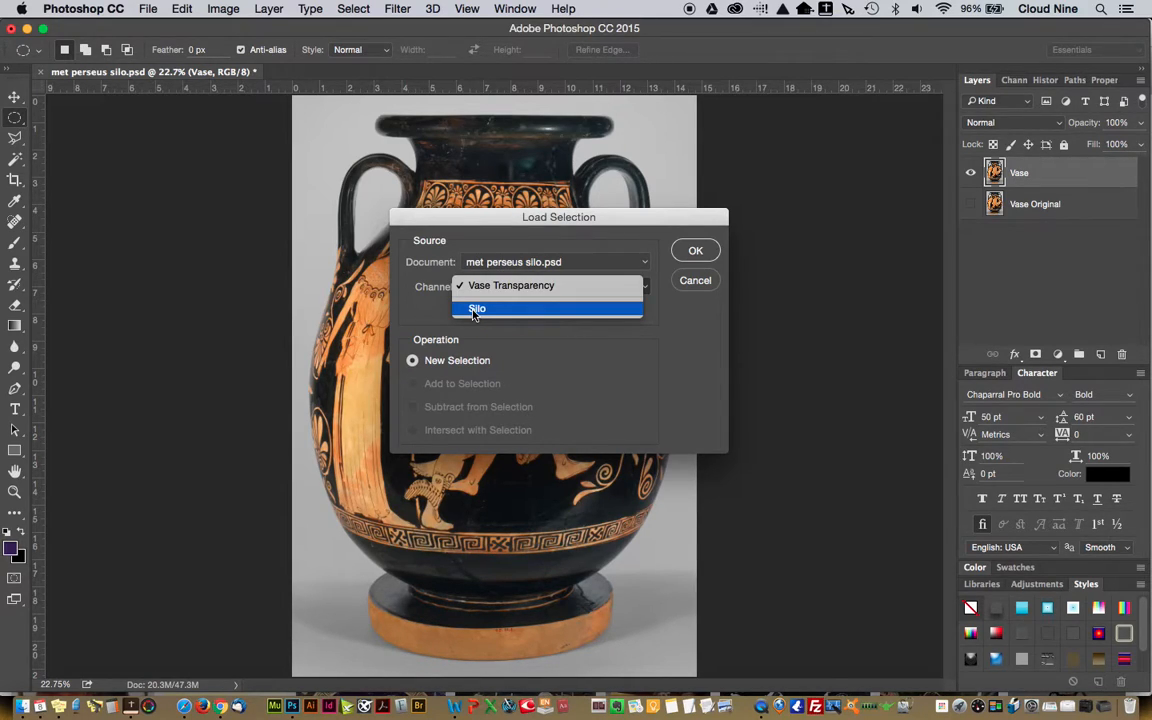
click(475, 311)
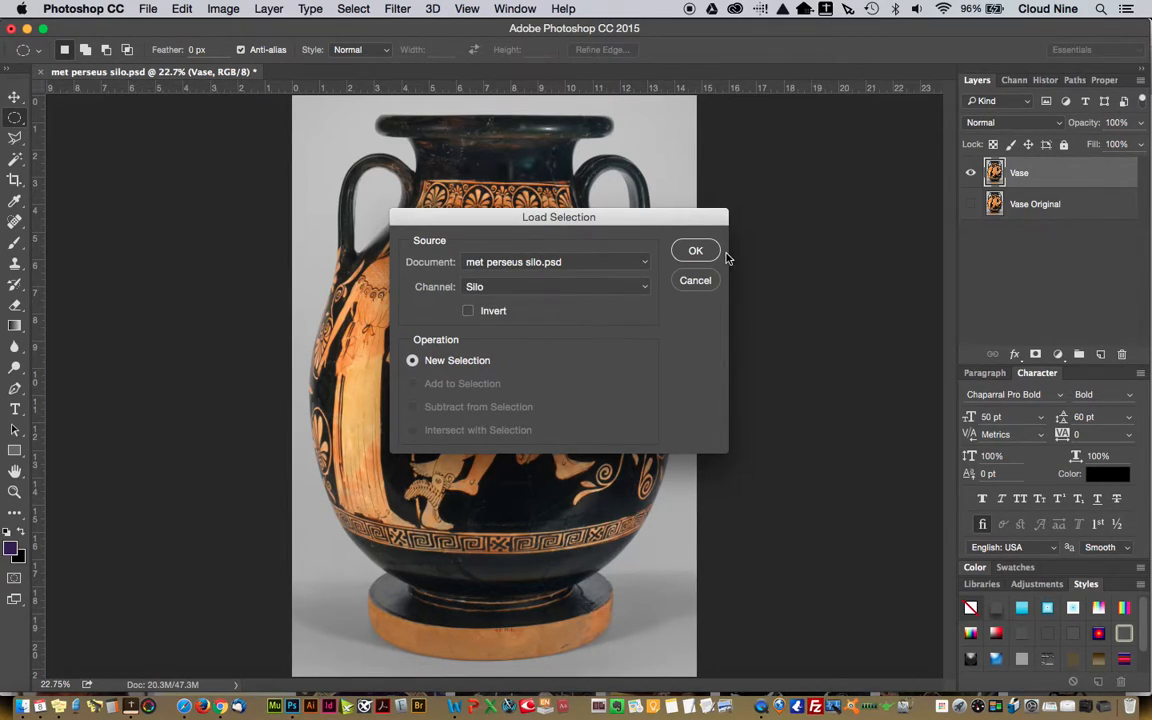
click(694, 251)
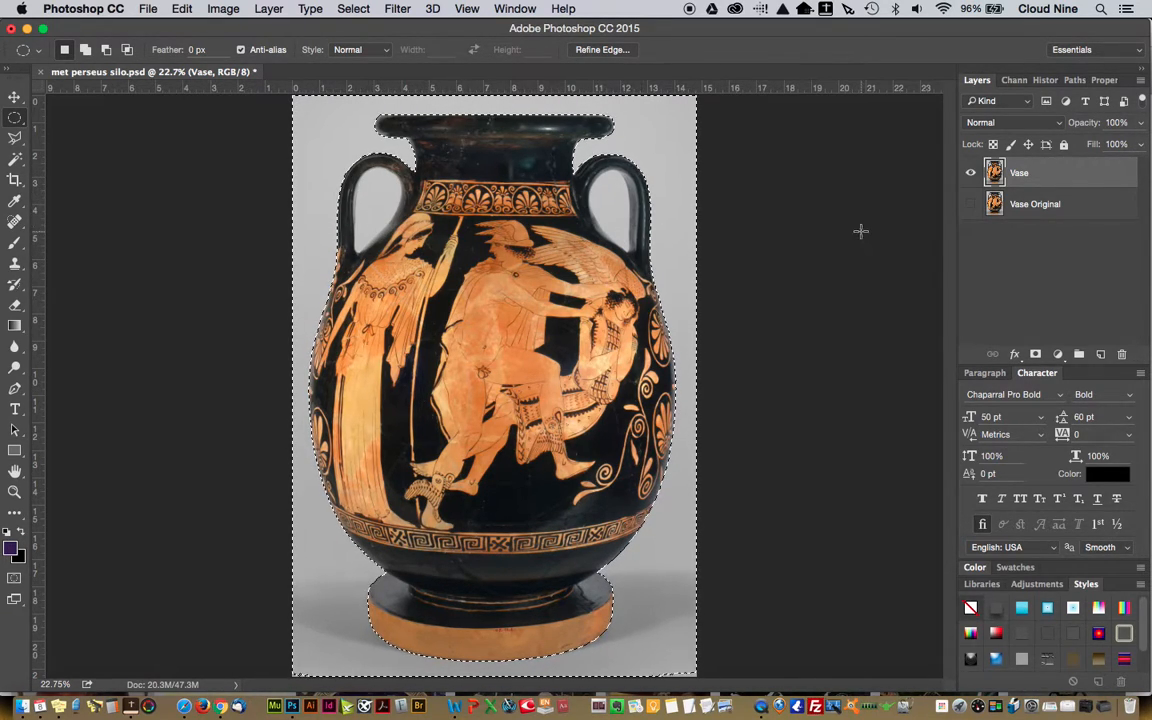
key(super+d)
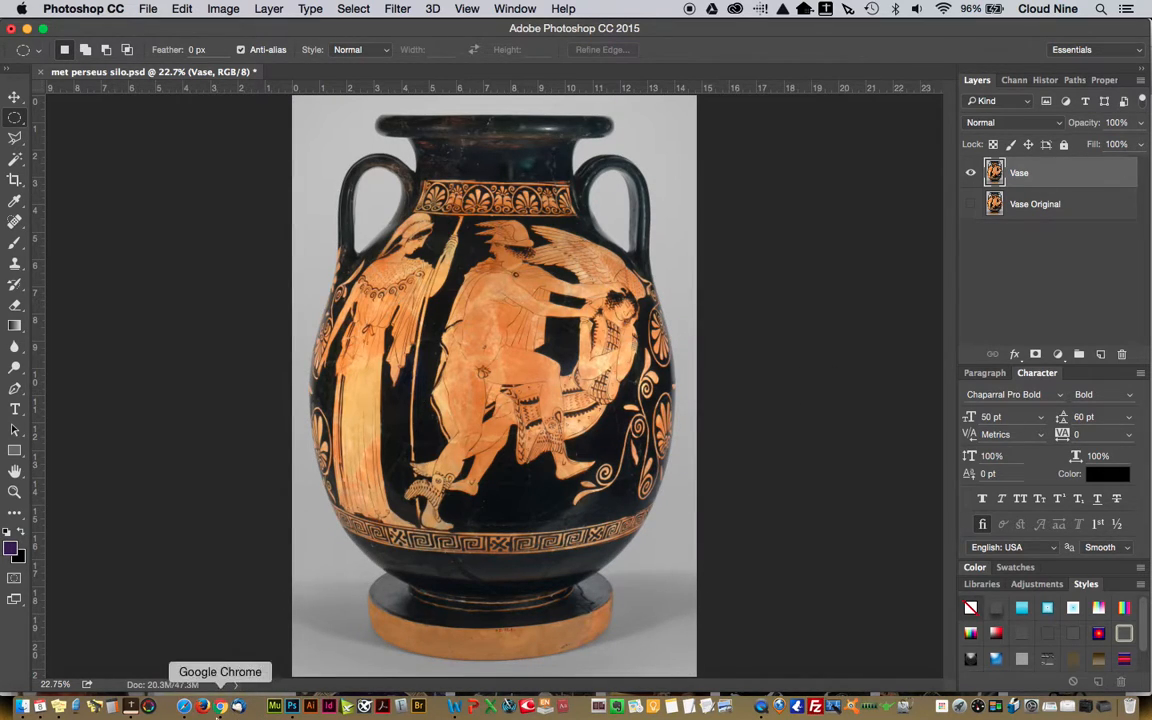
click(223, 707)
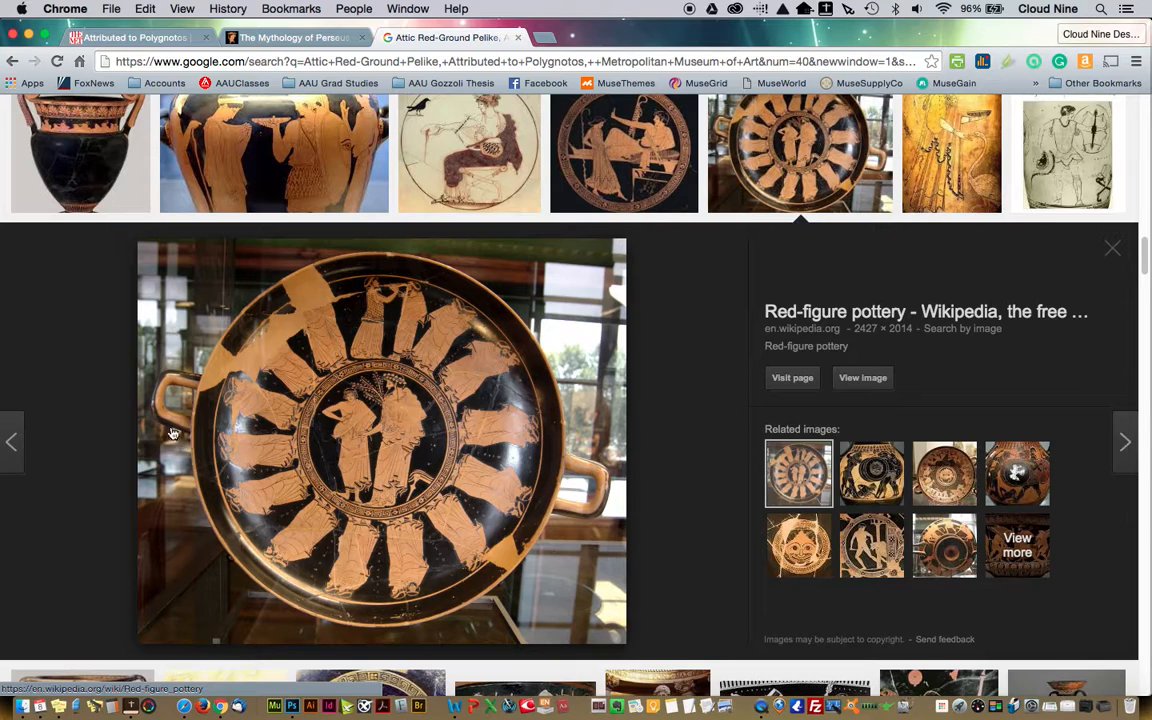
click(278, 706)
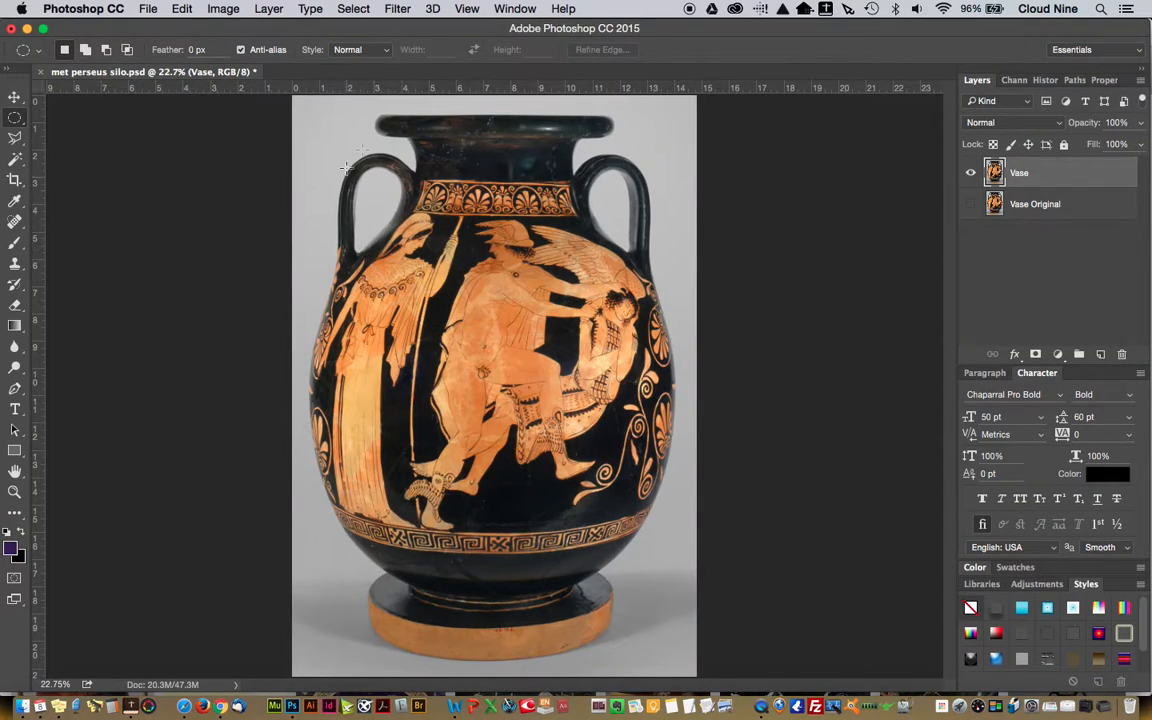
Load the Silo channel from met perseus silo.psd as a new selection
click(356, 8)
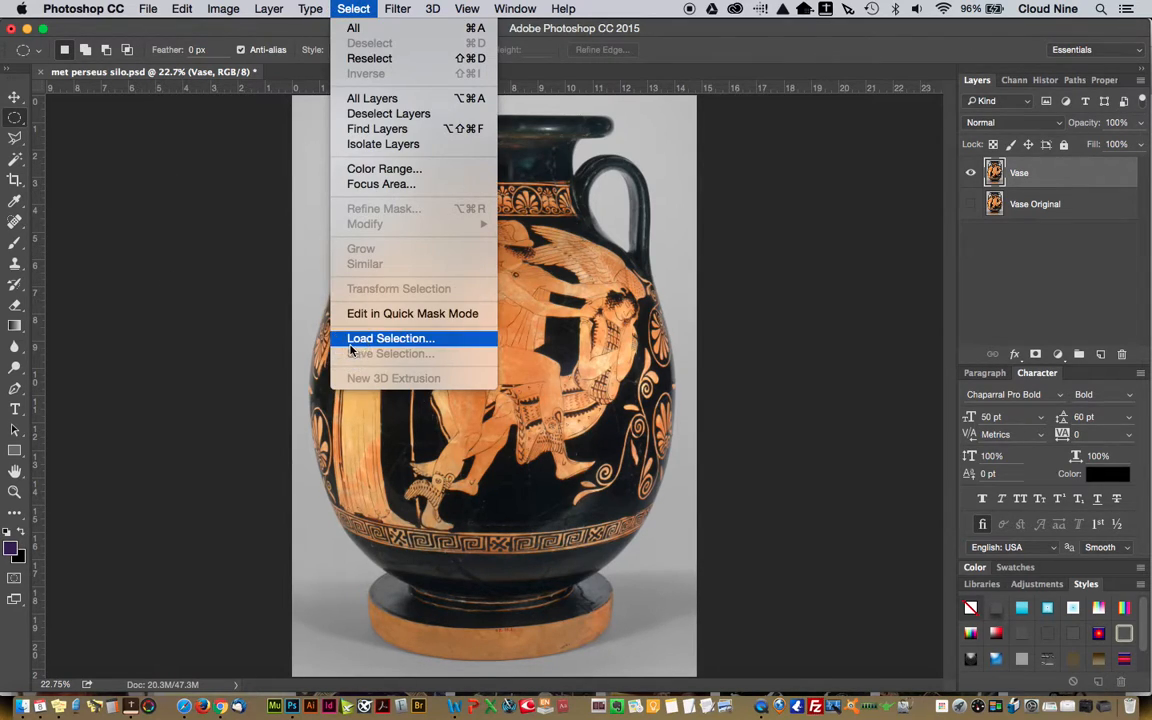
click(350, 345)
click(558, 286)
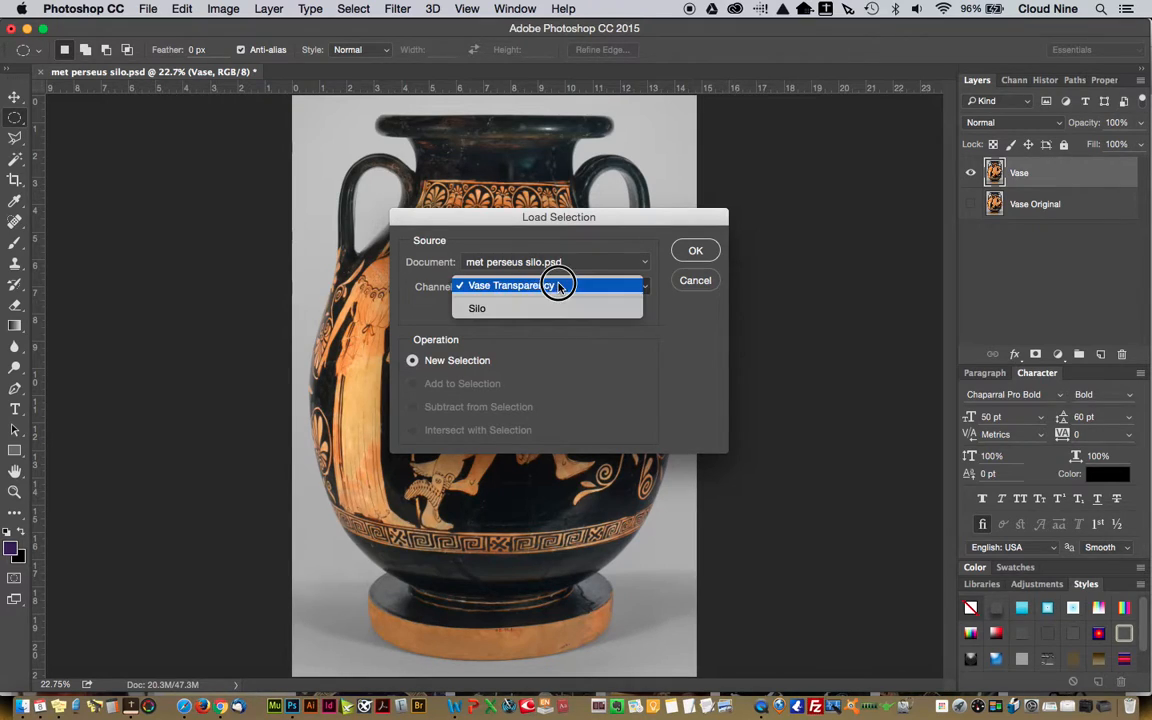
click(550, 315)
click(694, 250)
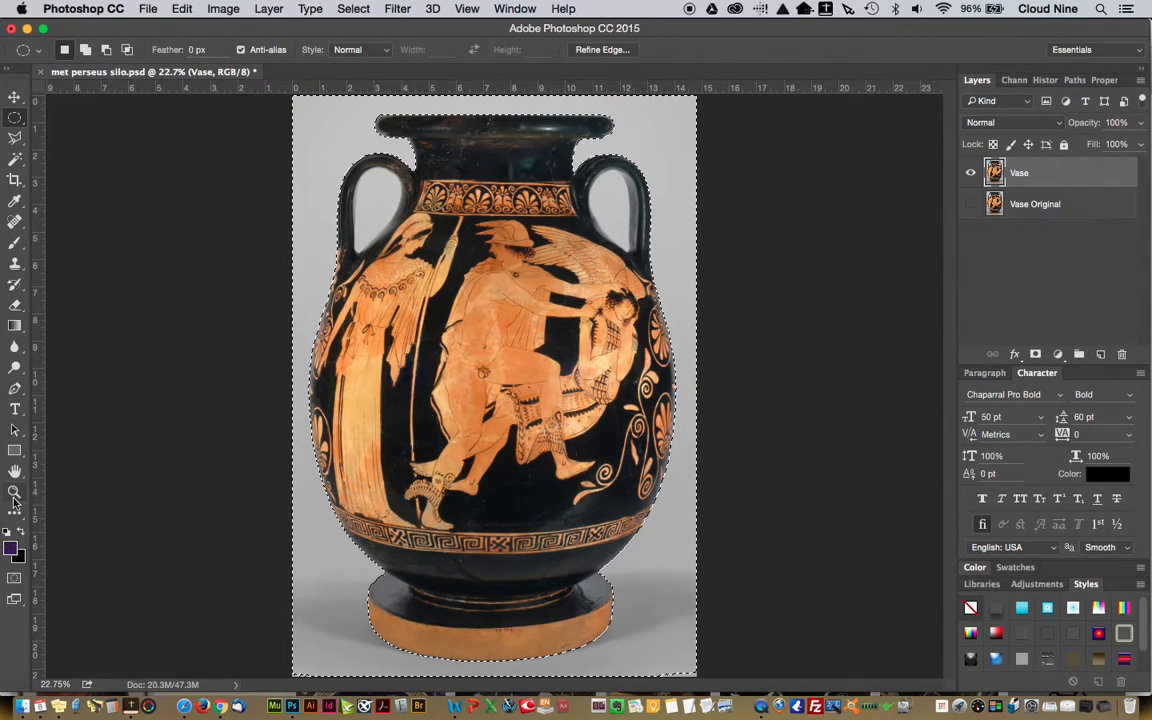
Add the left handle's opening to the background selection by tracing its inner edge with the Polygonal Lasso
key(z)
drag(337, 154, 420, 535)
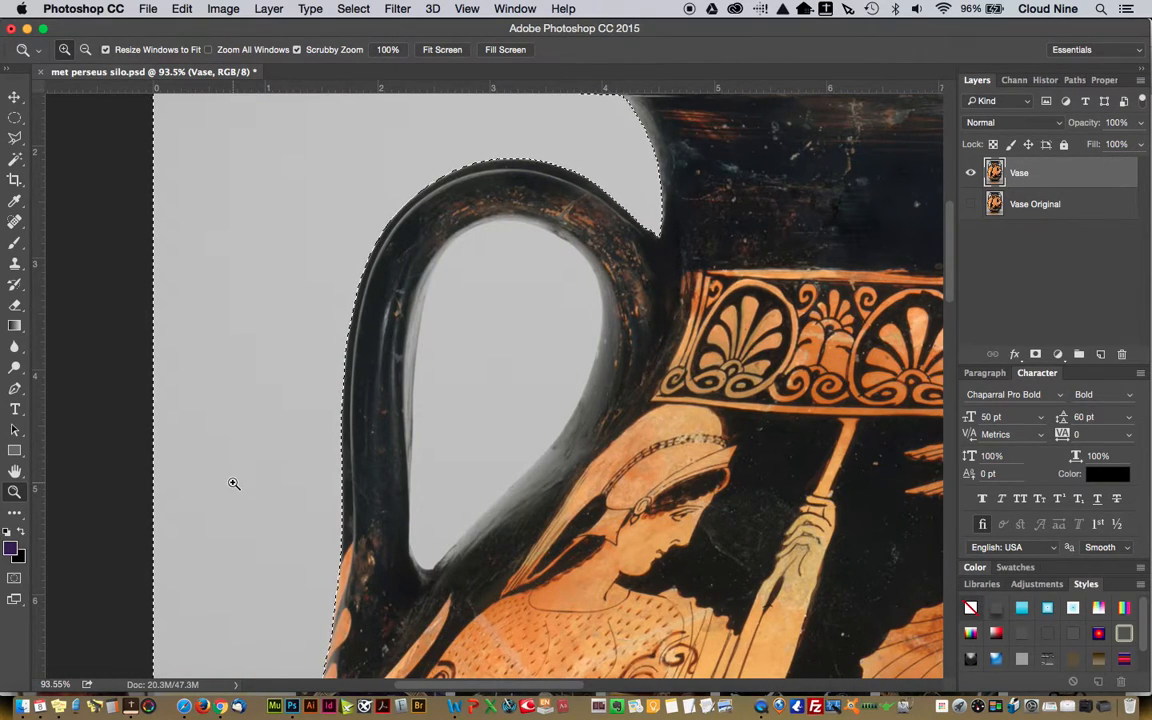
click(14, 138)
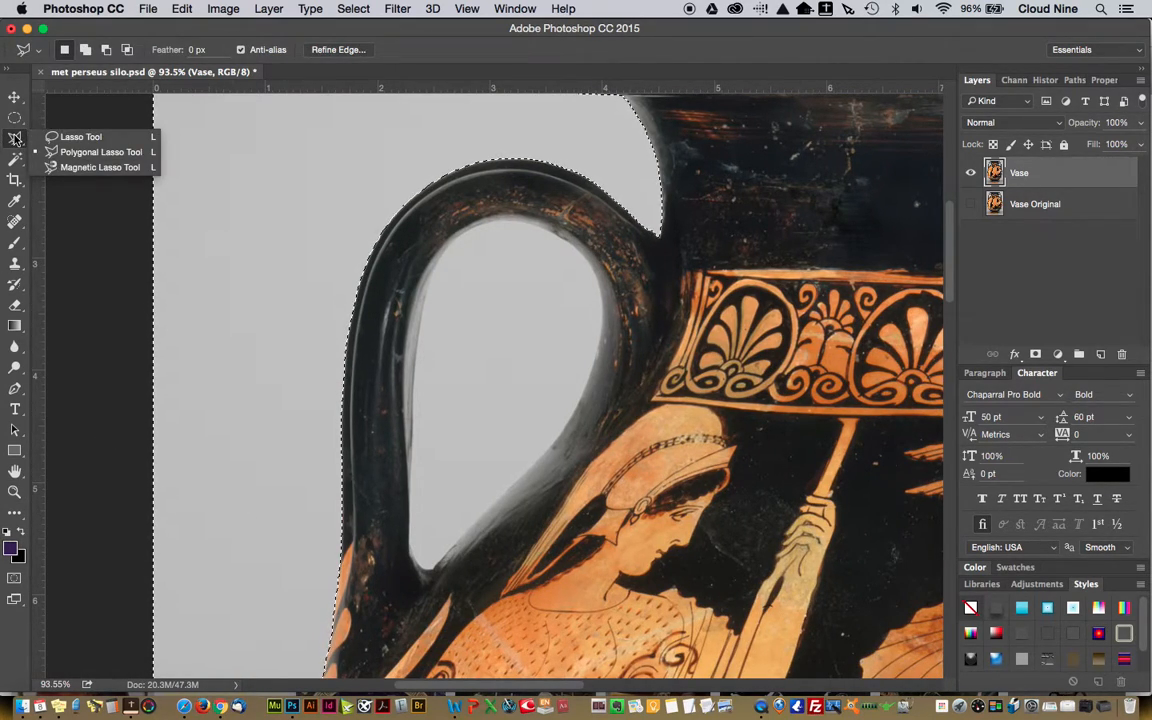
click(50, 153)
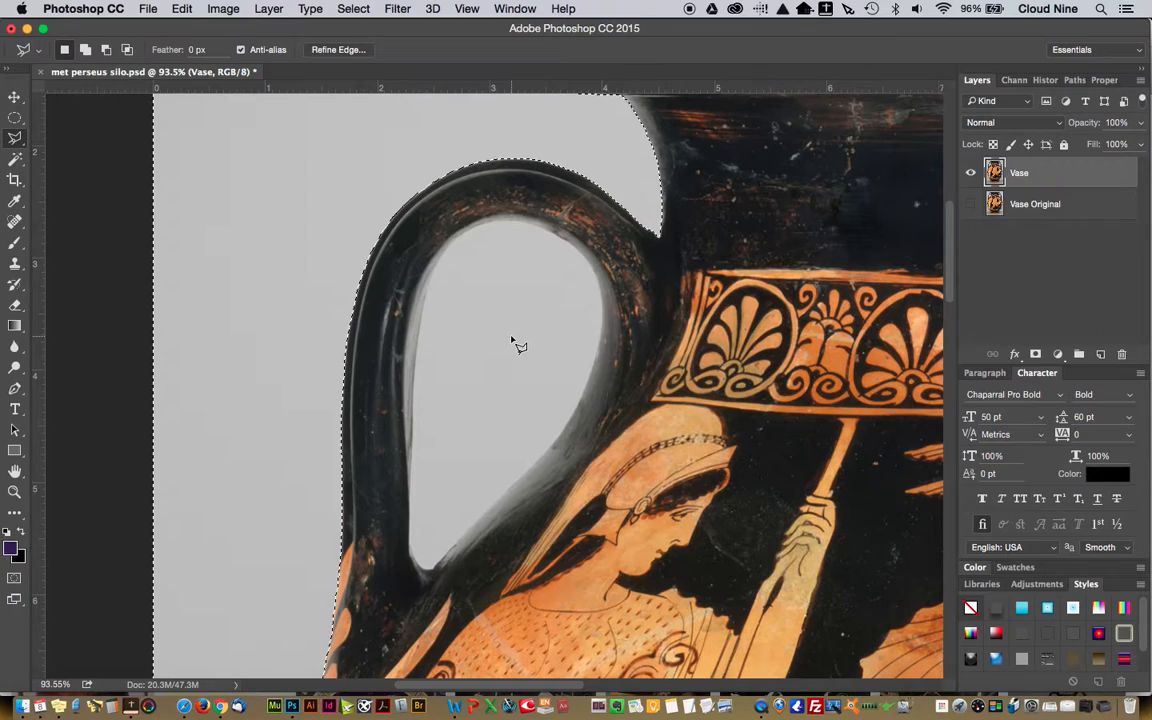
key(shift)
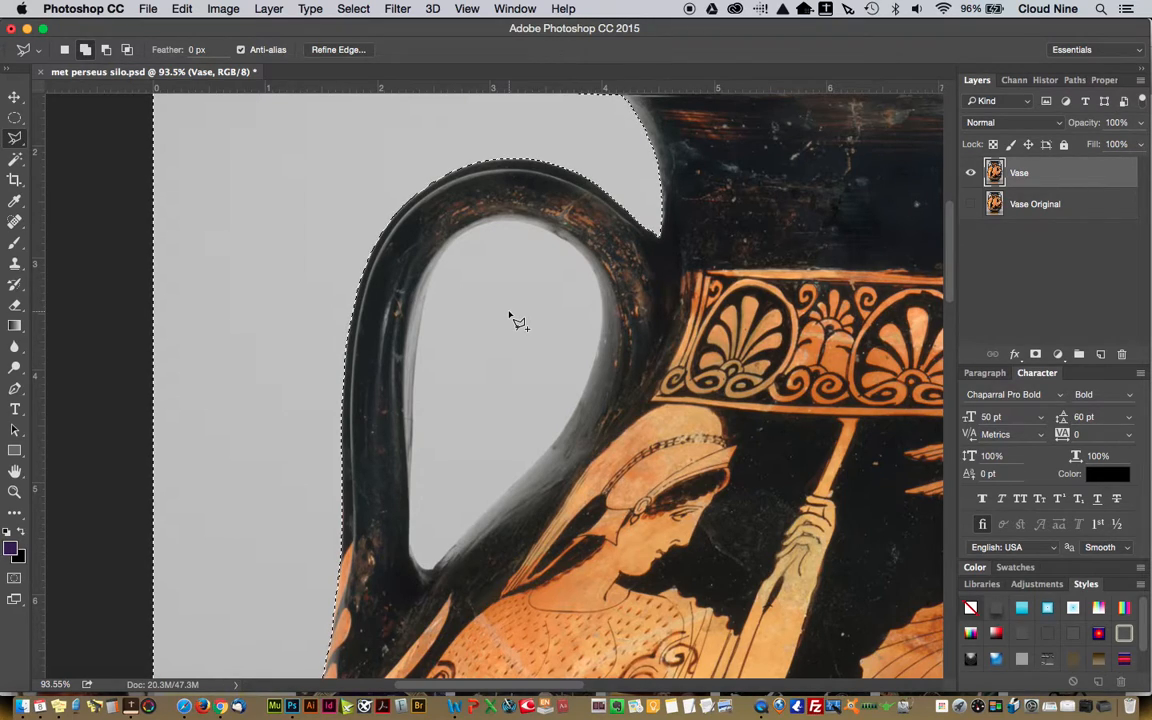
key(alt)
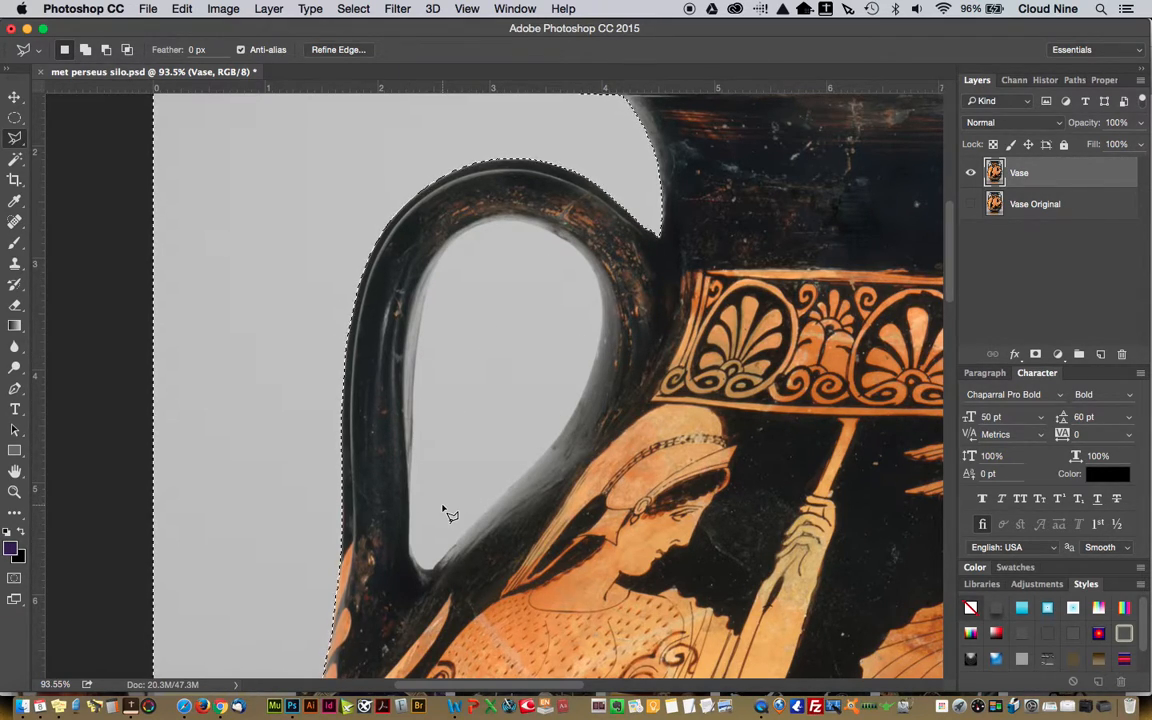
key(shift)
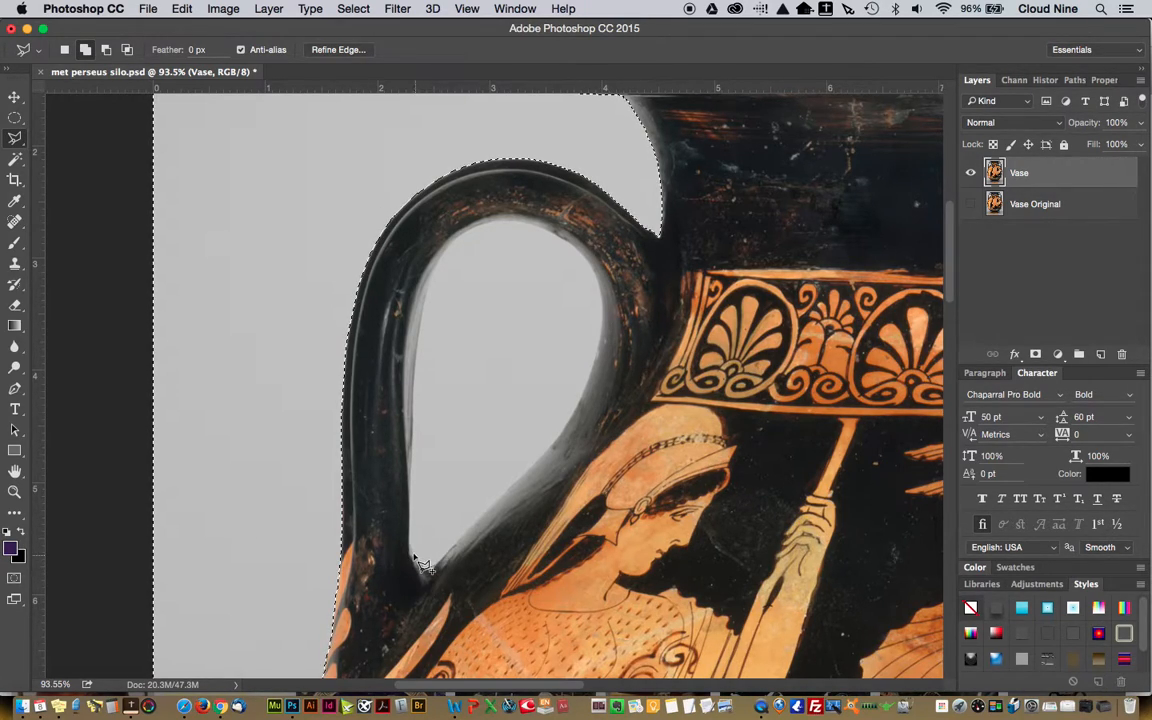
click(409, 546)
click(415, 430)
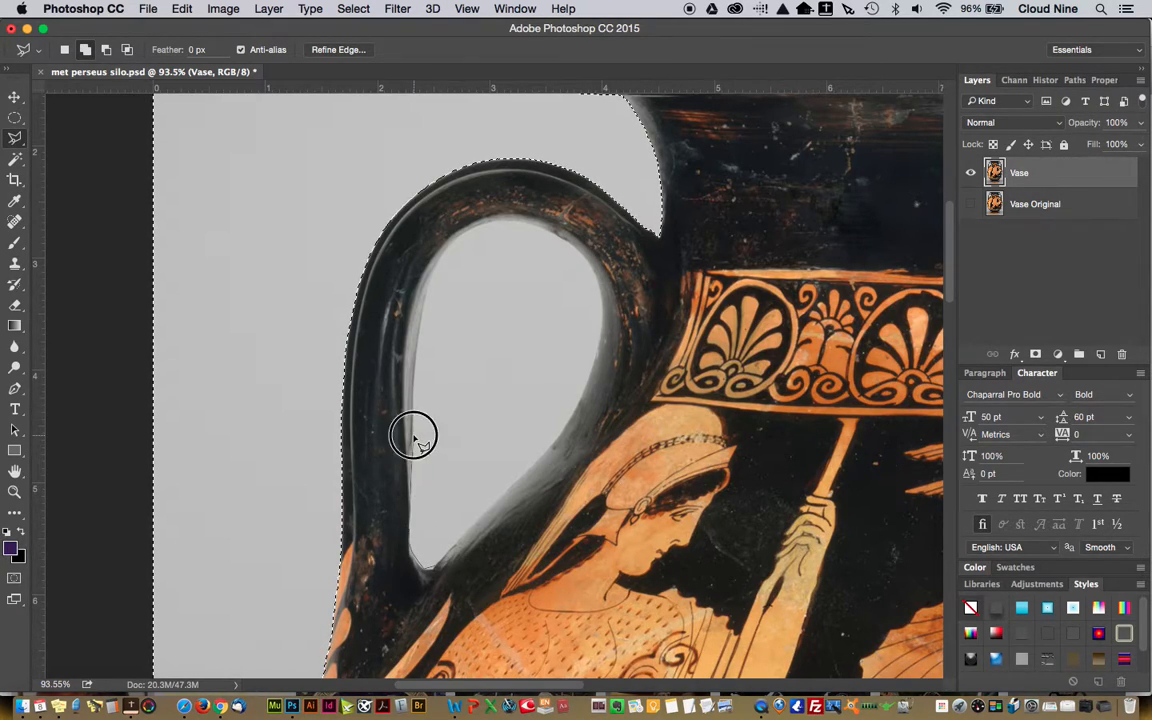
click(416, 379)
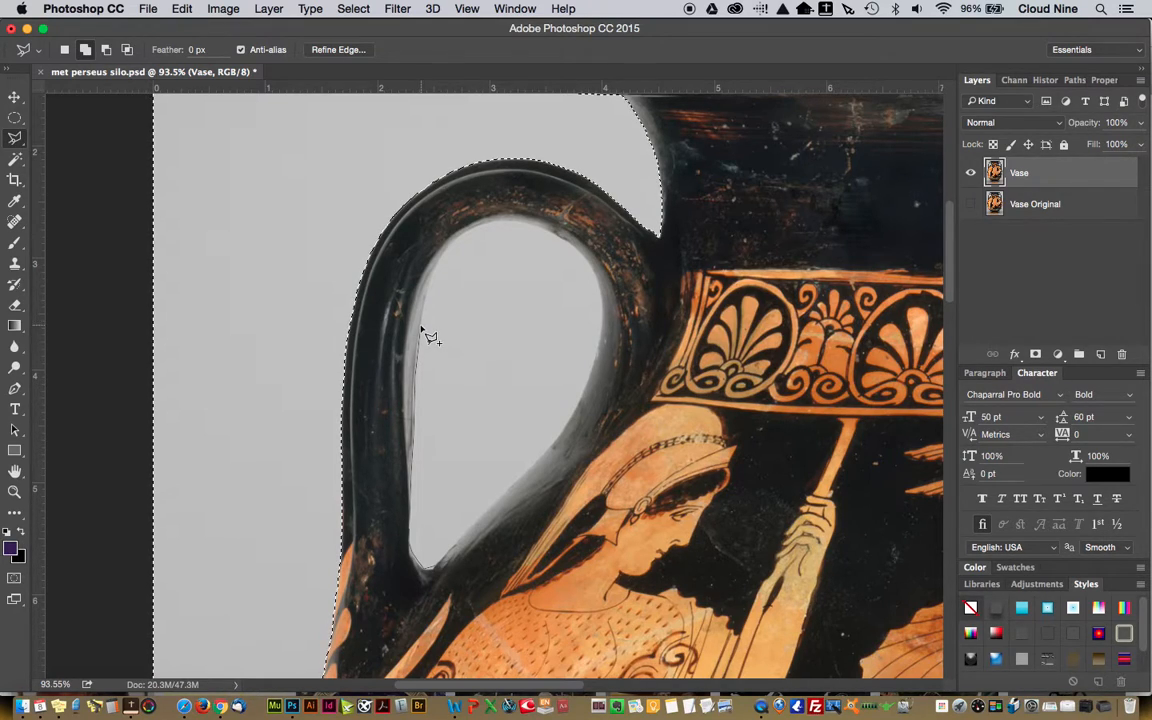
click(427, 290)
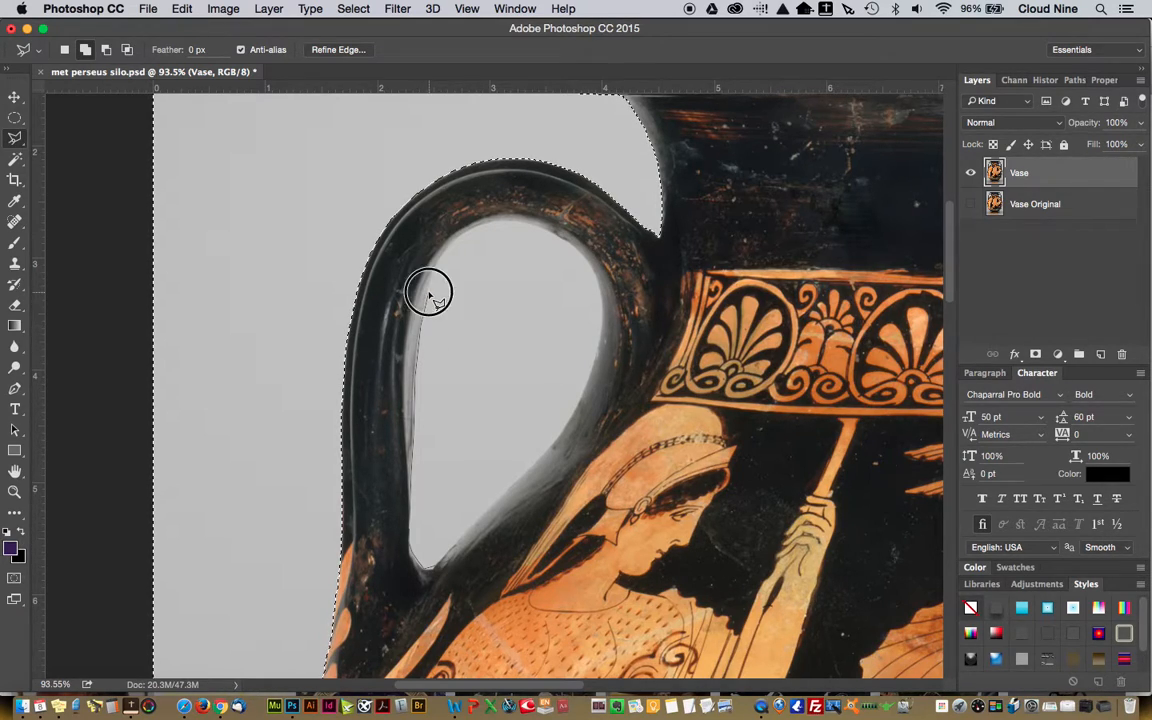
click(455, 236)
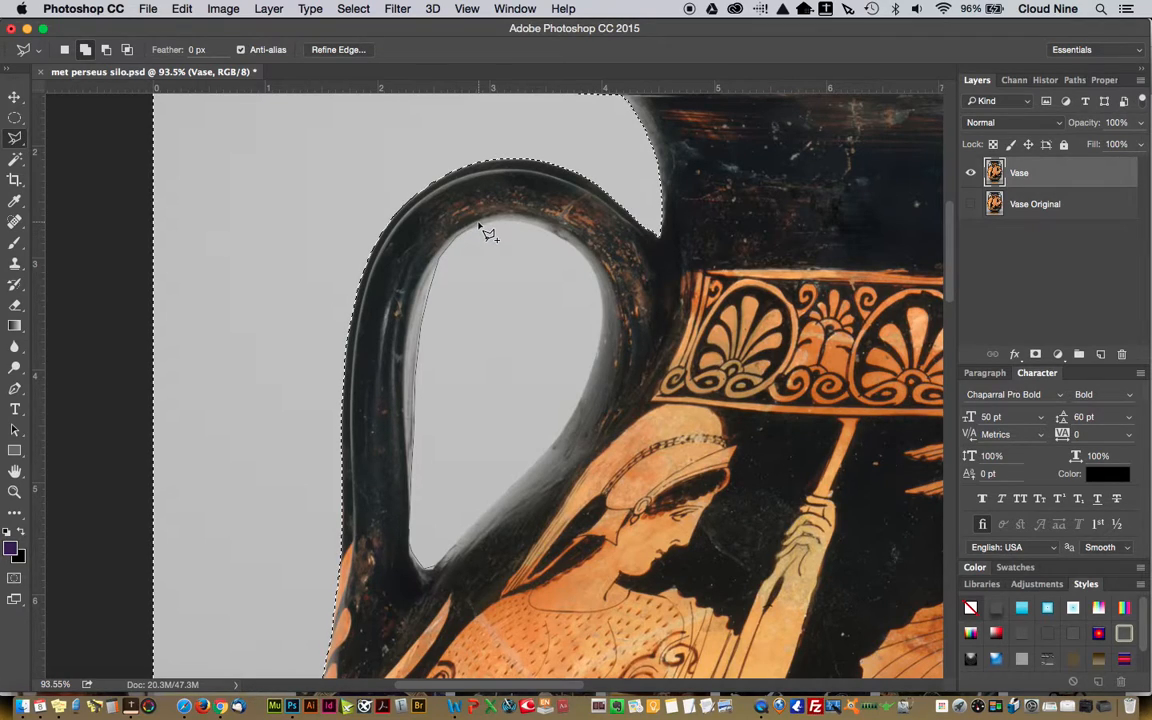
click(506, 221)
click(528, 224)
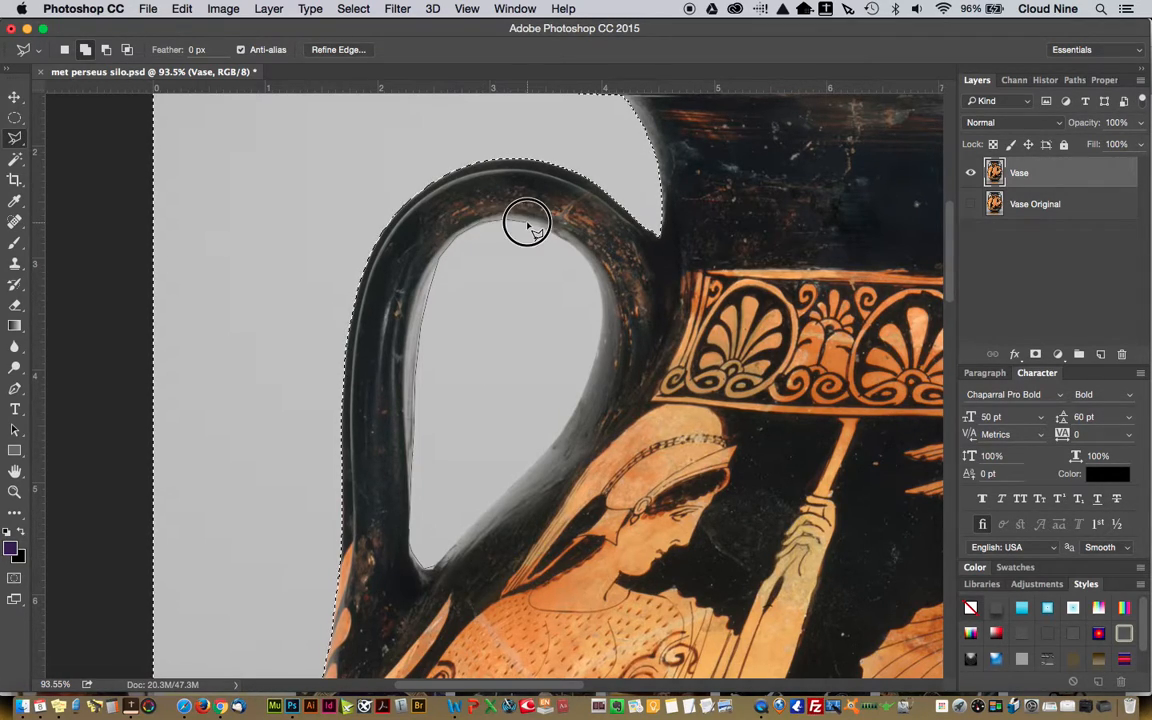
click(599, 278)
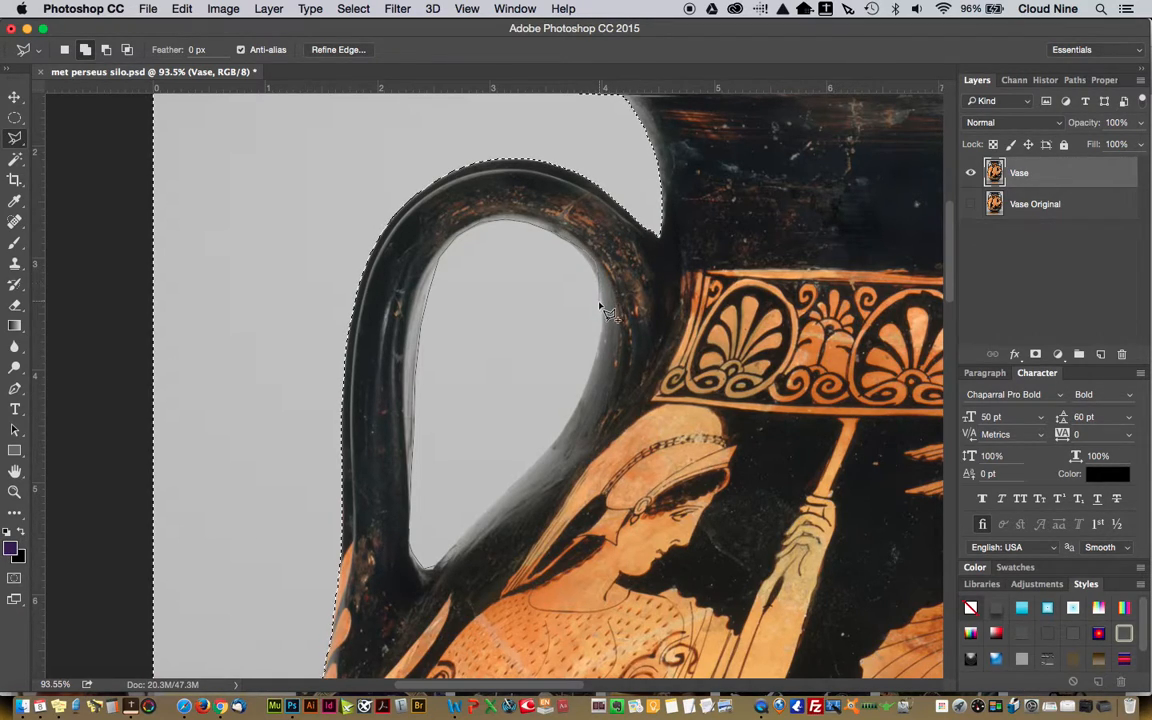
click(602, 307)
click(602, 321)
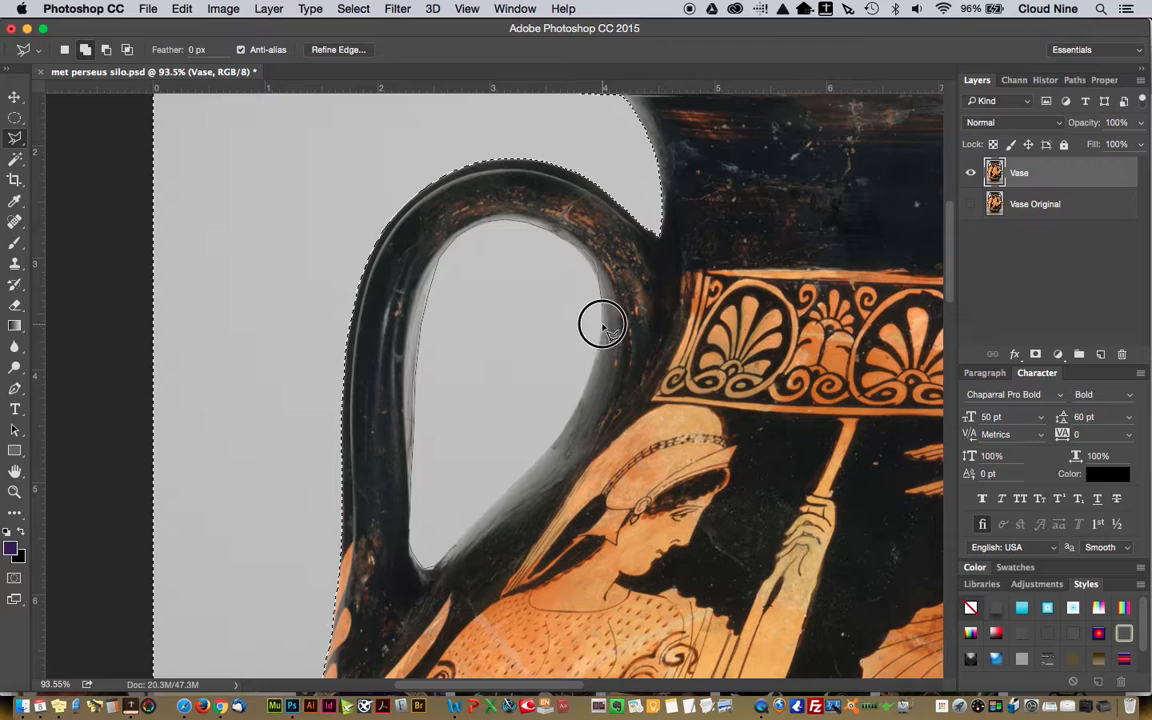
click(595, 371)
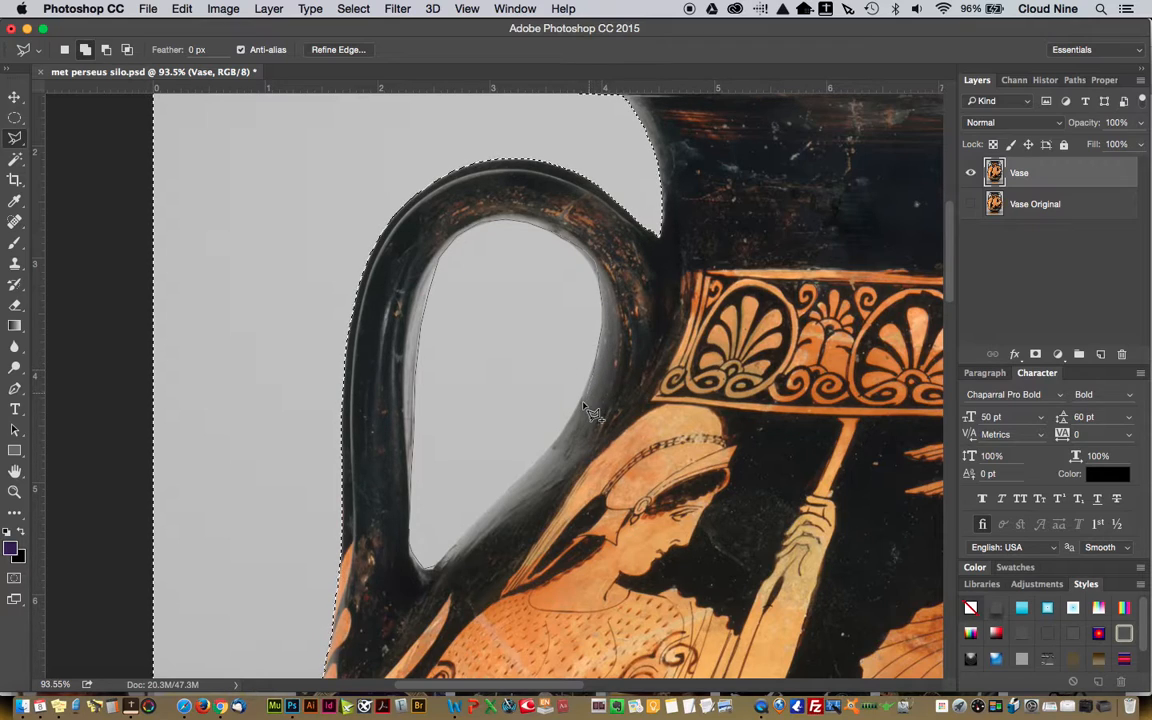
click(577, 408)
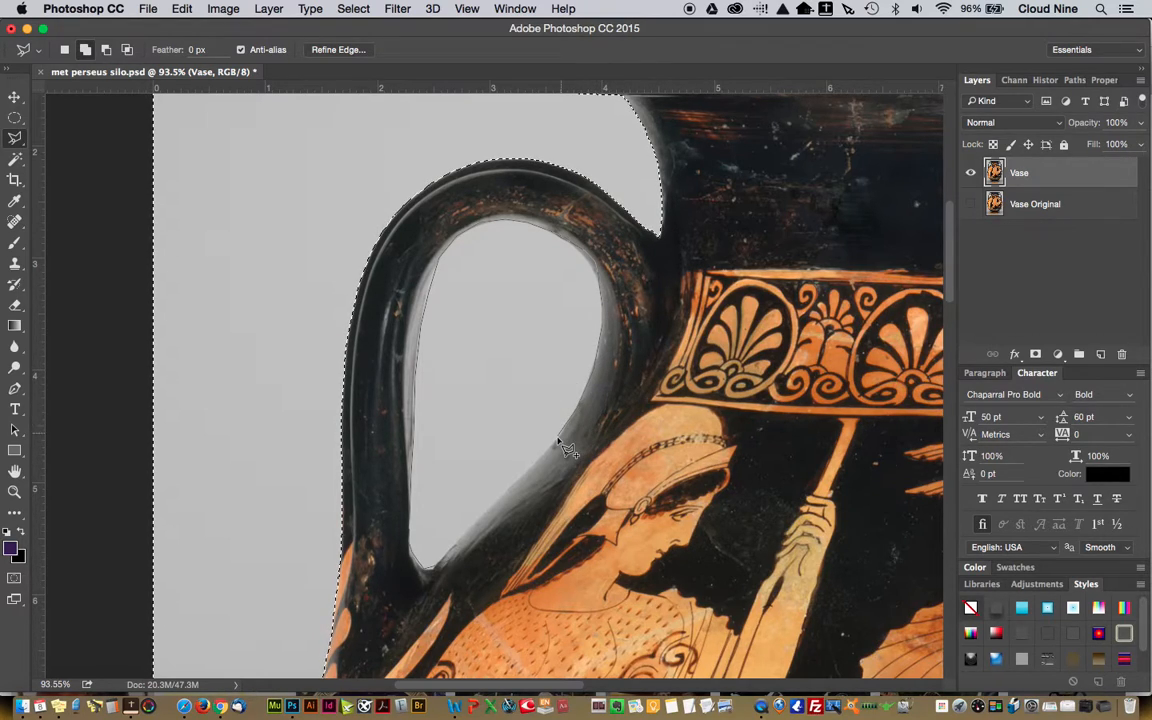
click(555, 446)
click(516, 481)
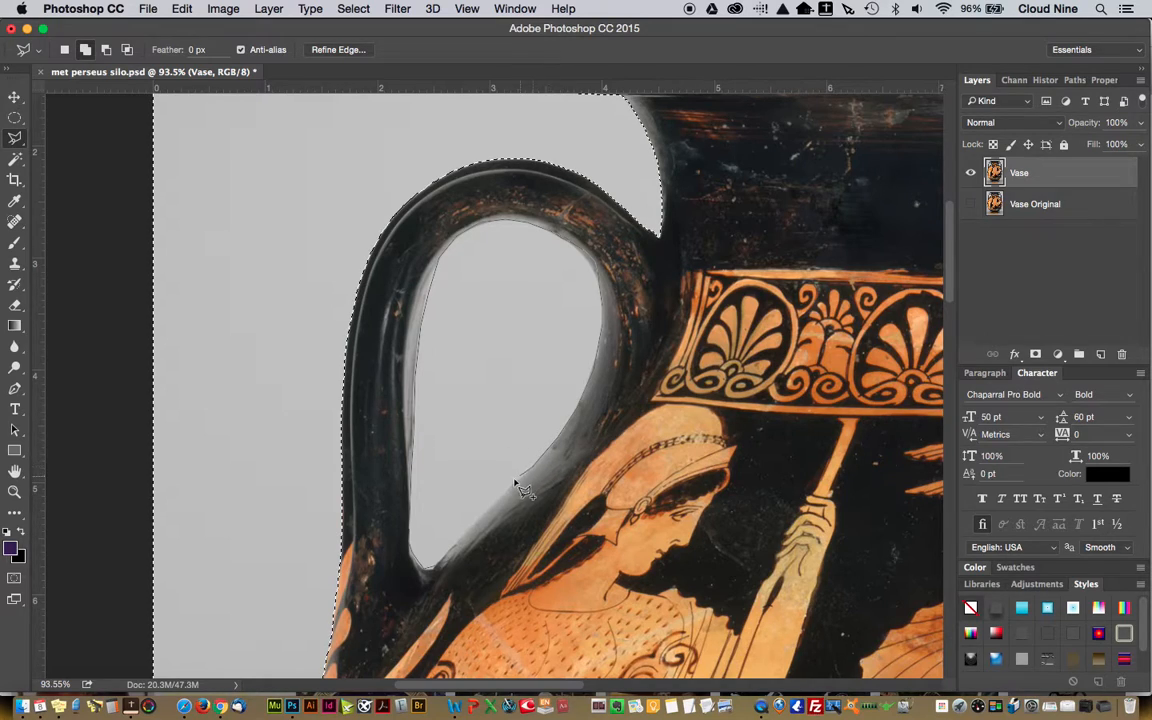
click(502, 495)
click(466, 536)
click(441, 562)
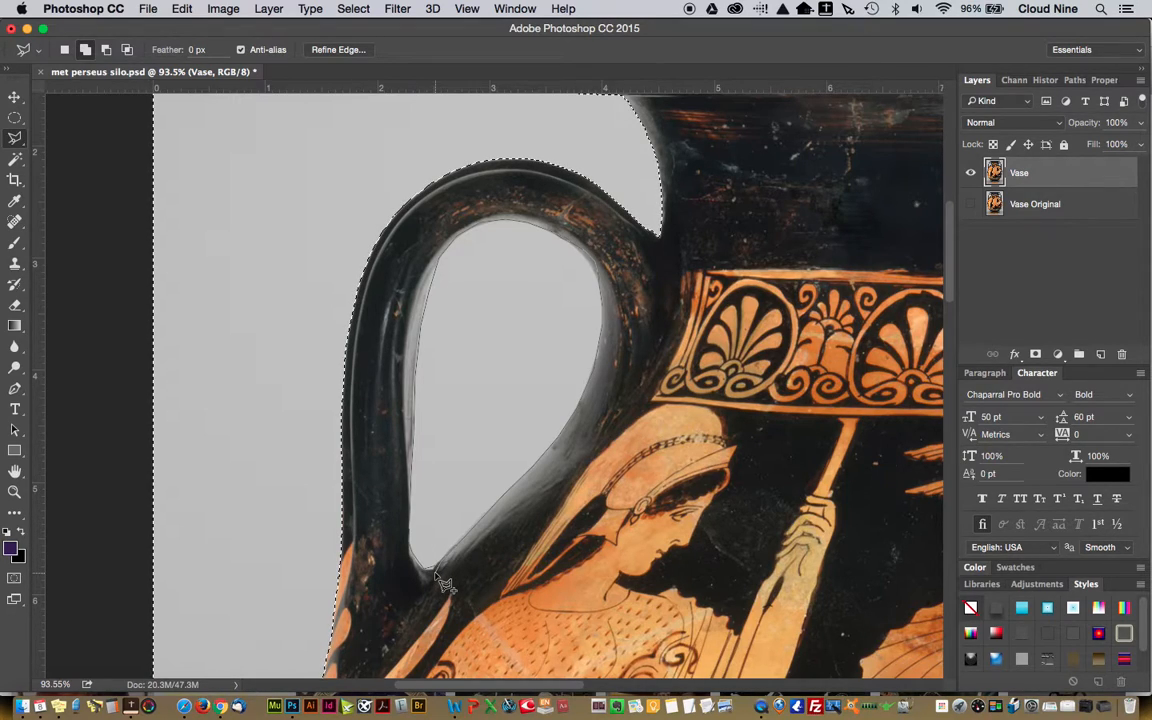
click(430, 570)
click(437, 582)
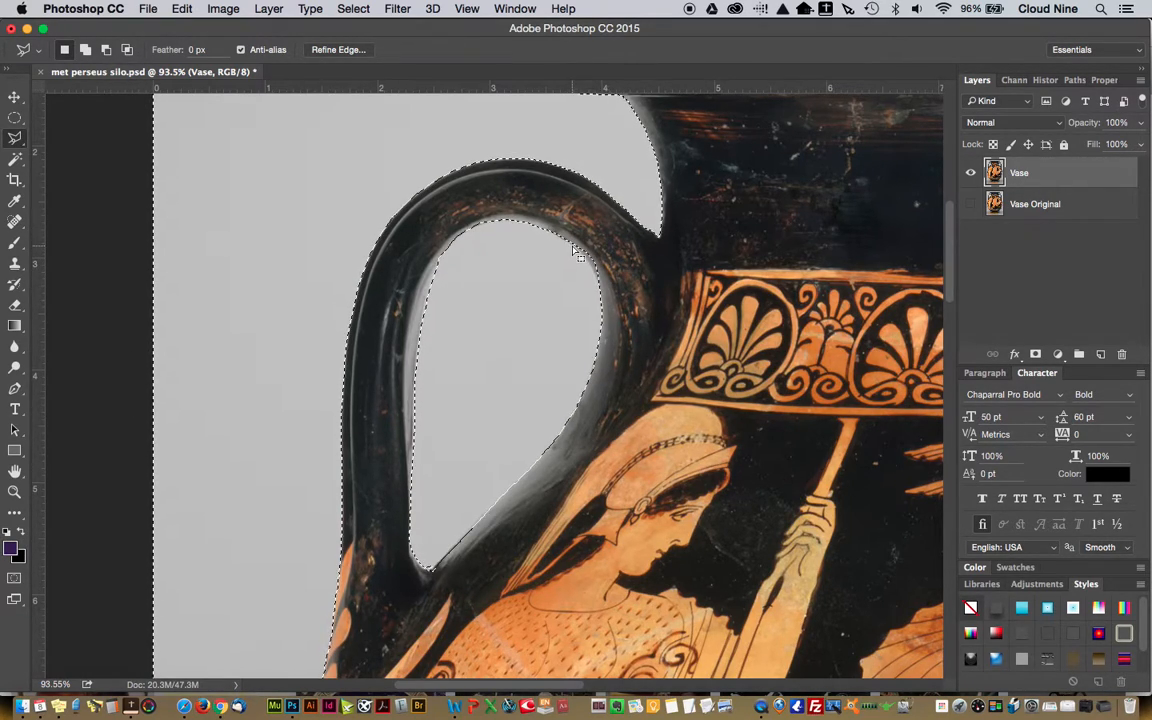
Subtract the sliver along the upper-right curve of the left handle's opening from the selection with the Polygonal Lasso
key(alt)
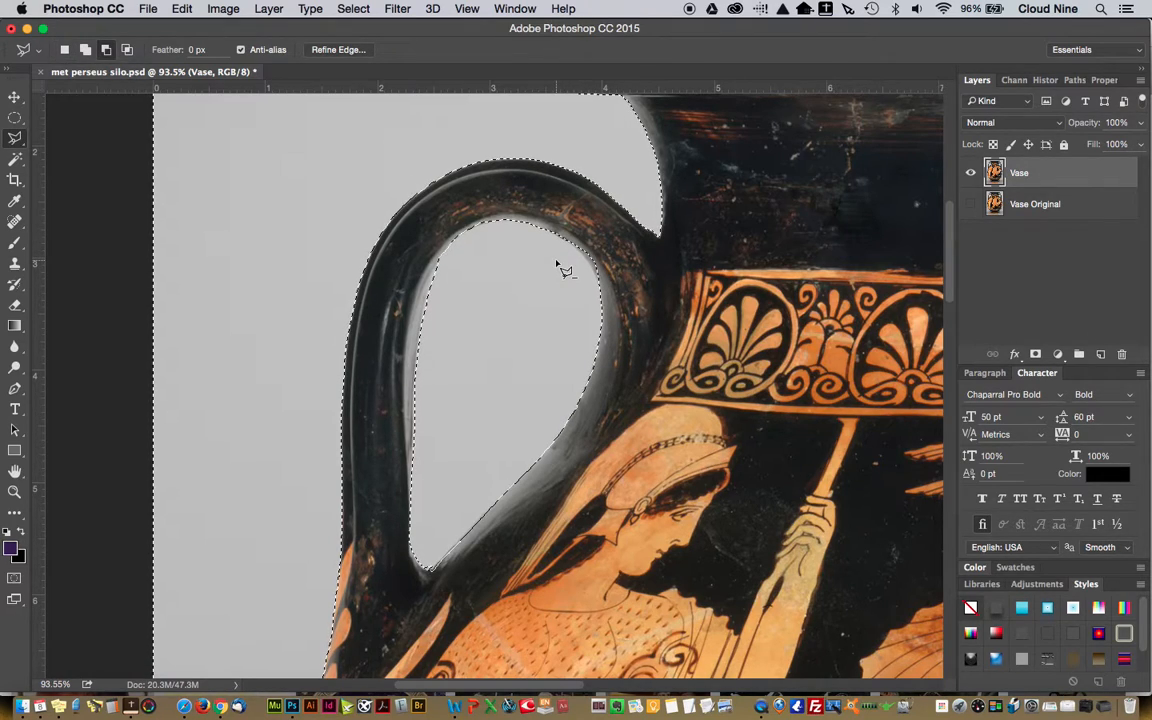
alt+click(569, 243)
click(613, 290)
click(625, 244)
click(582, 226)
click(582, 226)
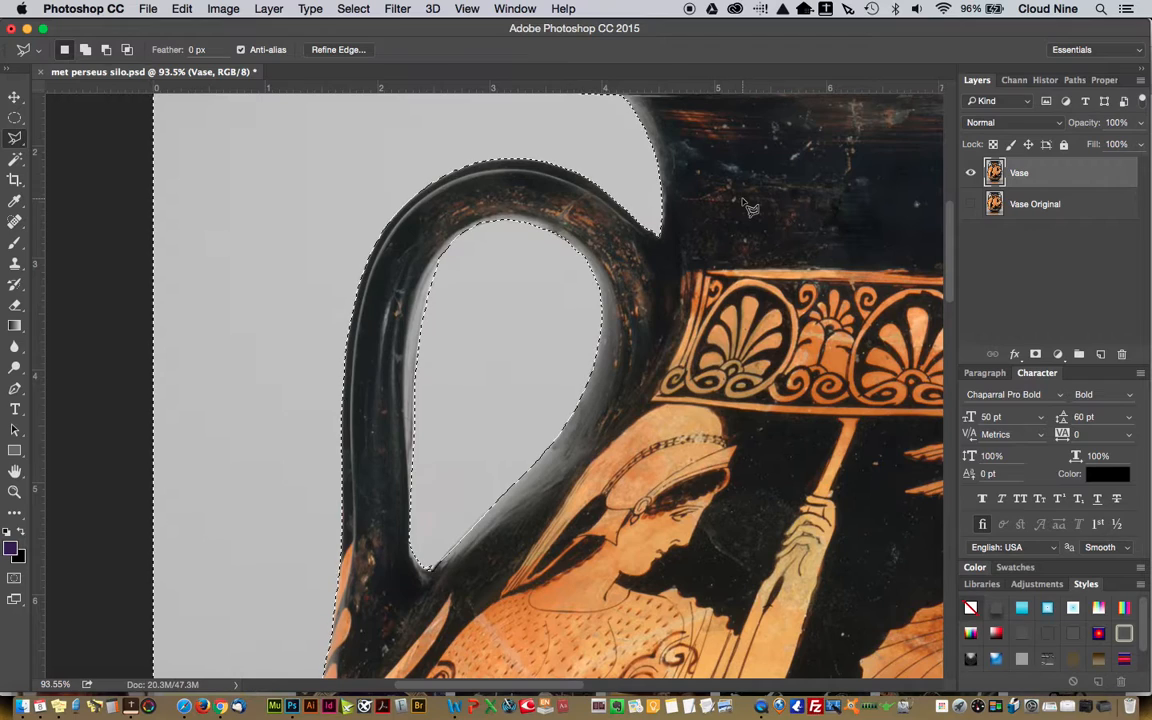
Save the extended selection into the existing Silo channel using the Add to Channel operation
key(super+0)
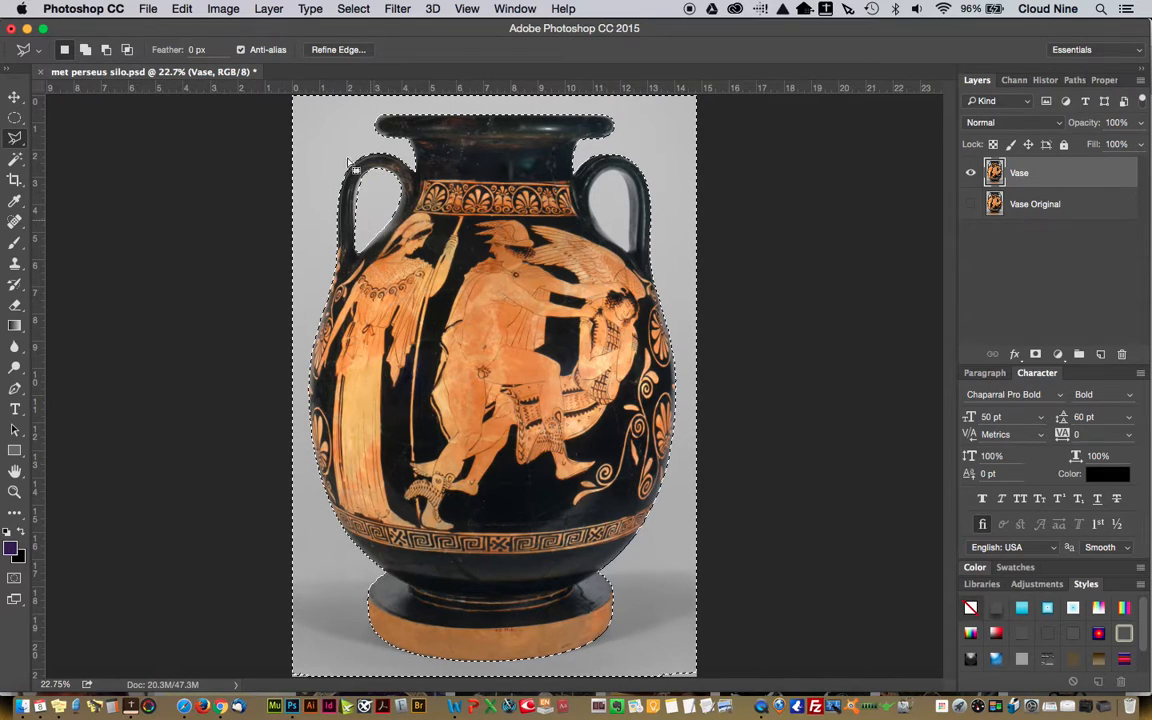
click(348, 8)
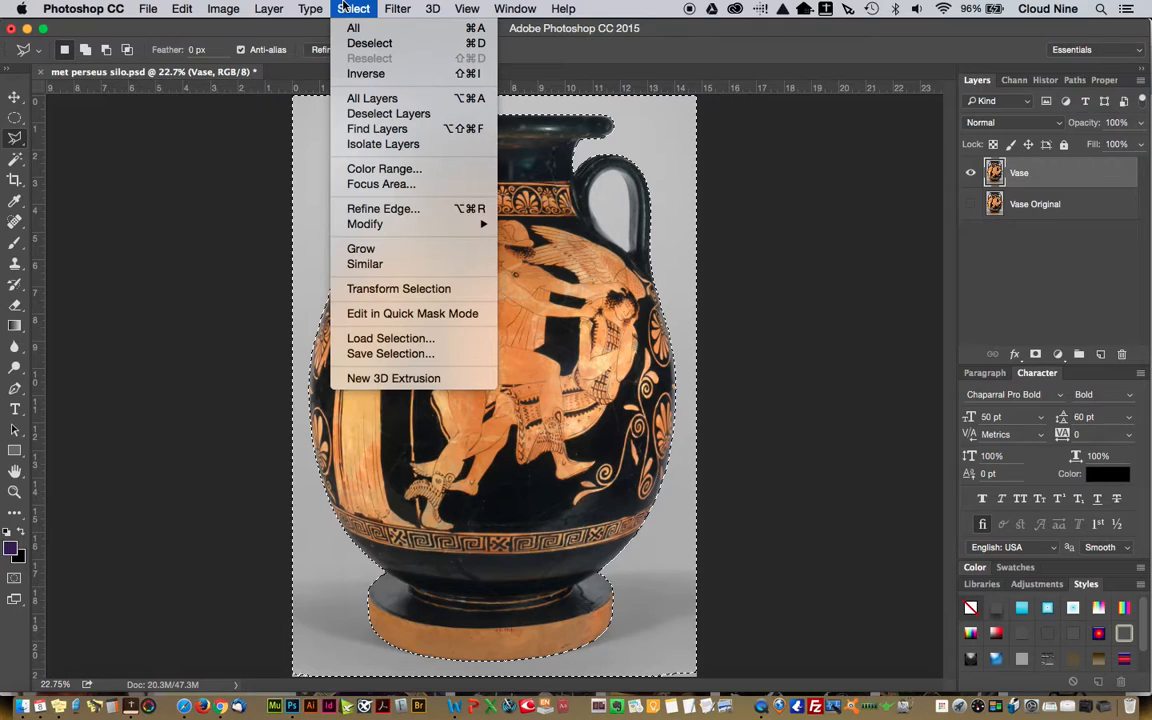
click(351, 354)
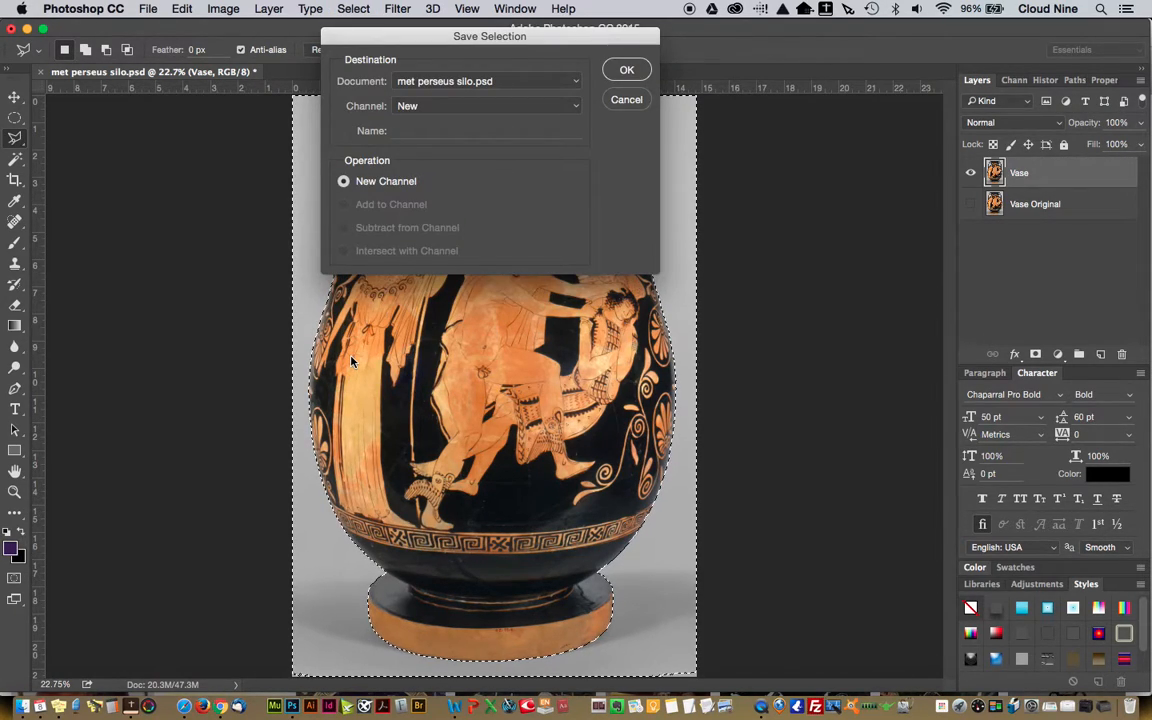
click(462, 107)
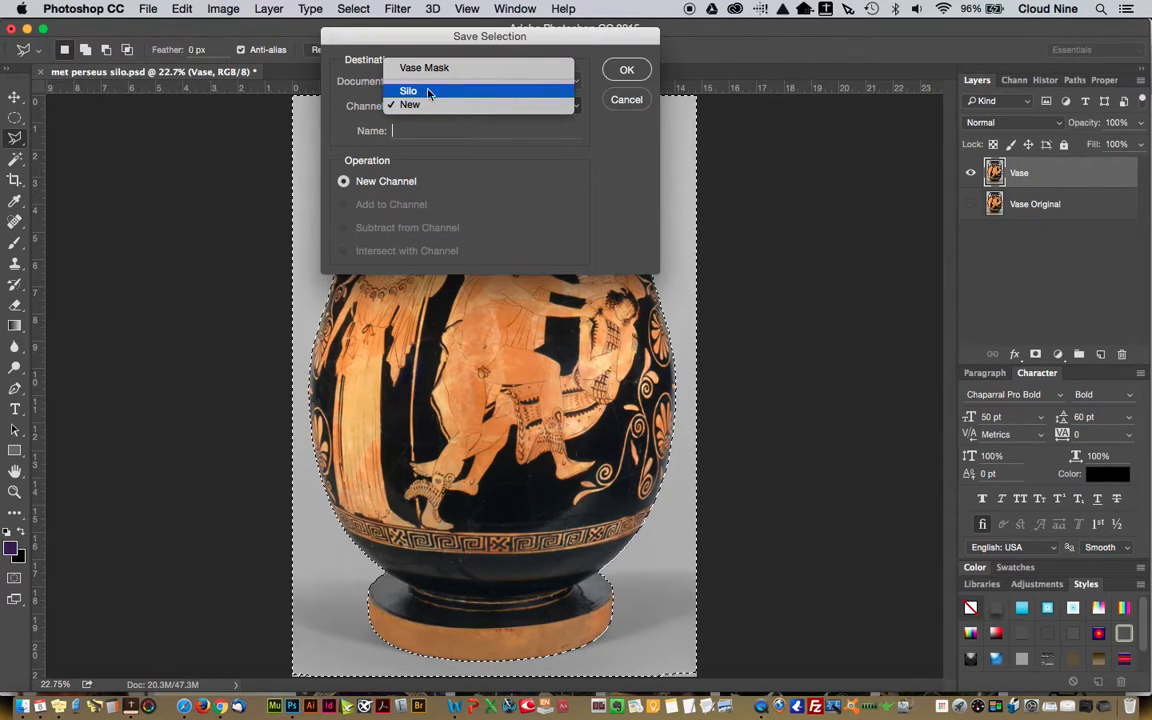
click(429, 94)
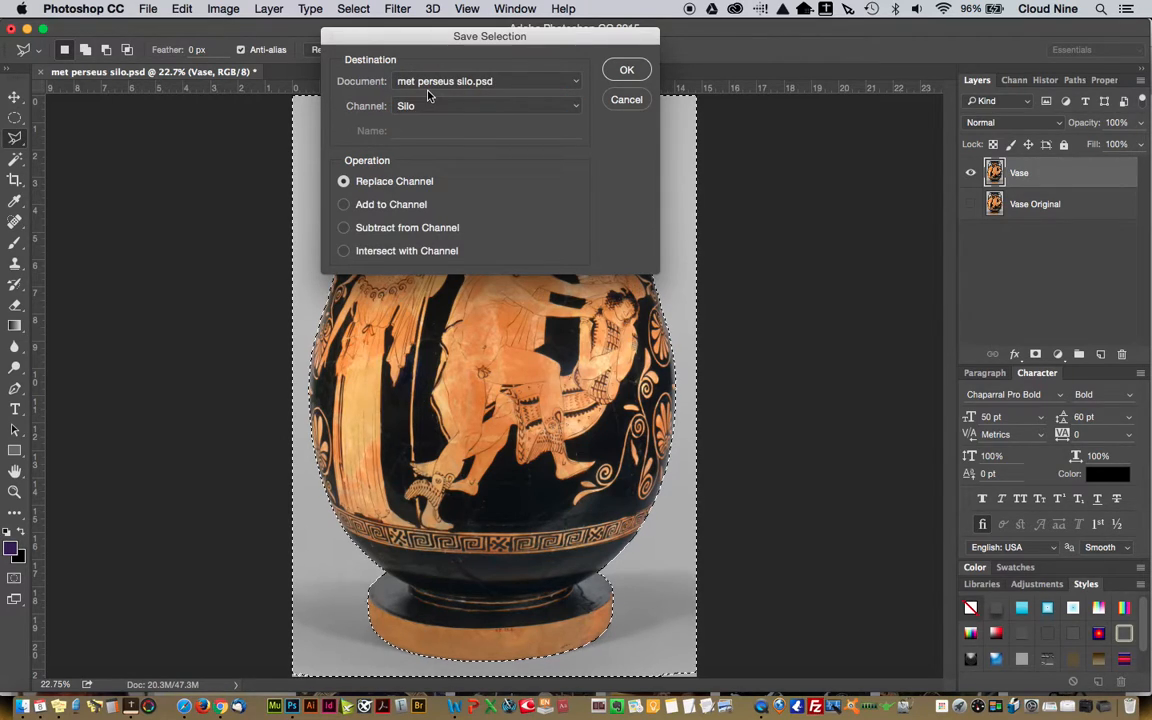
click(344, 204)
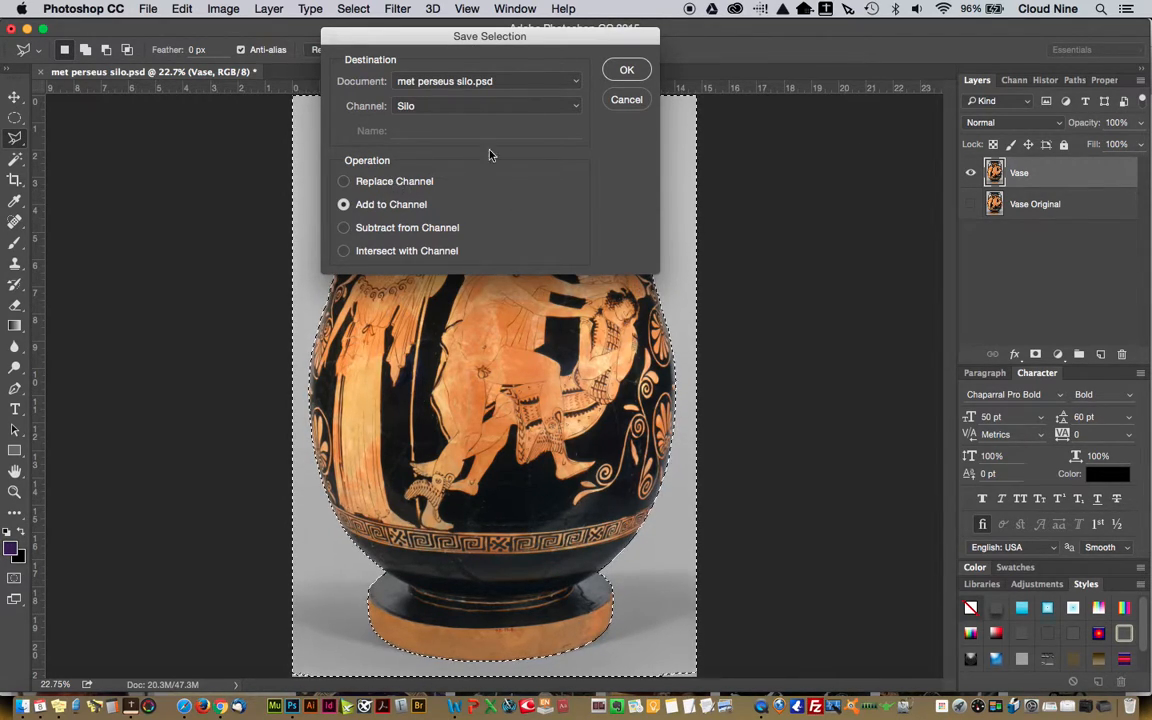
click(626, 70)
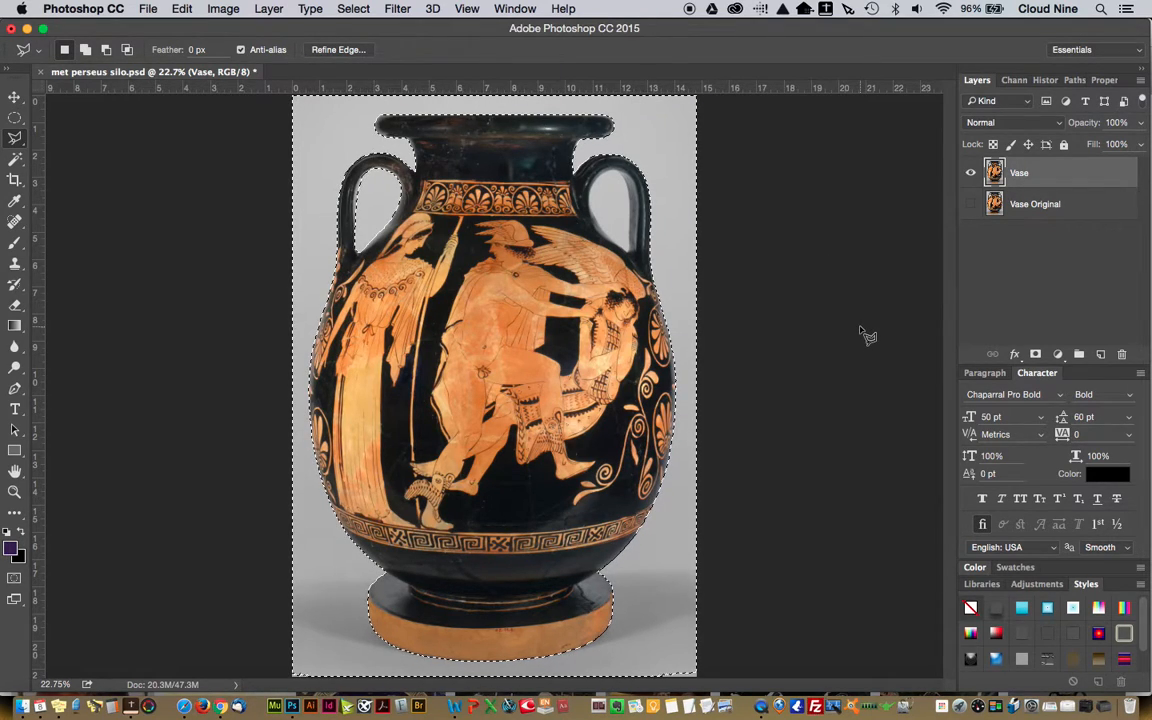
Deselect everything and reload the Silo channel from met perseus silo.psd as a new selection
click(15, 118)
click(200, 241)
click(351, 8)
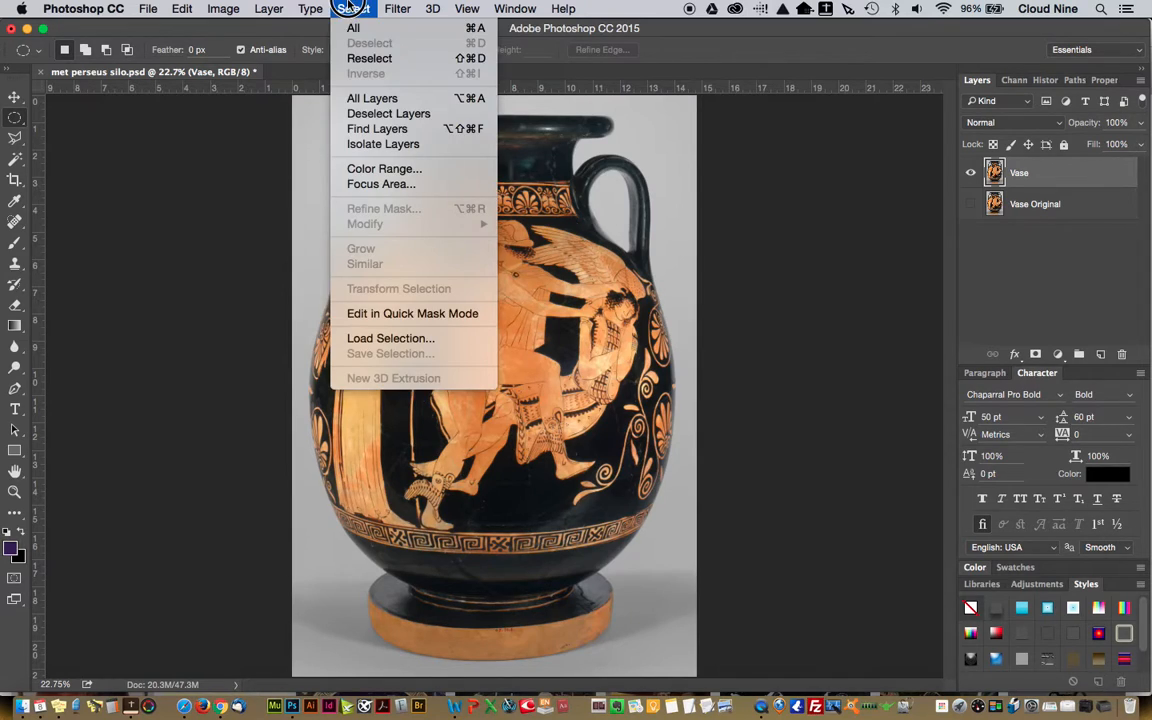
click(370, 338)
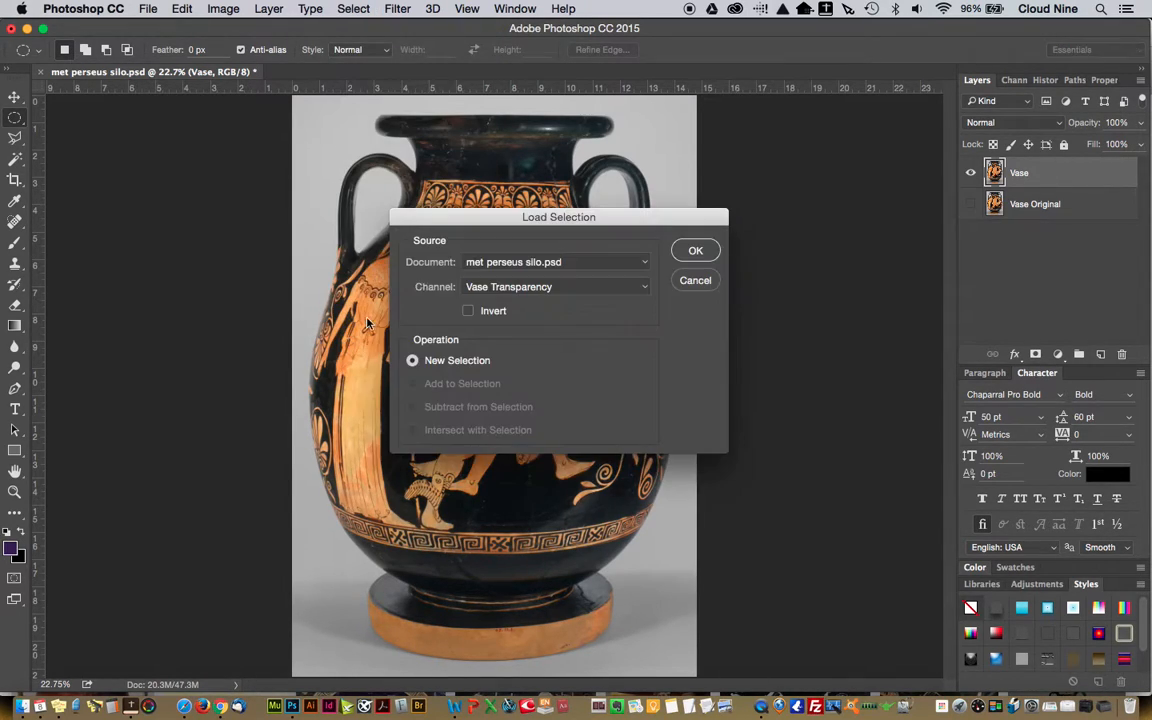
click(487, 284)
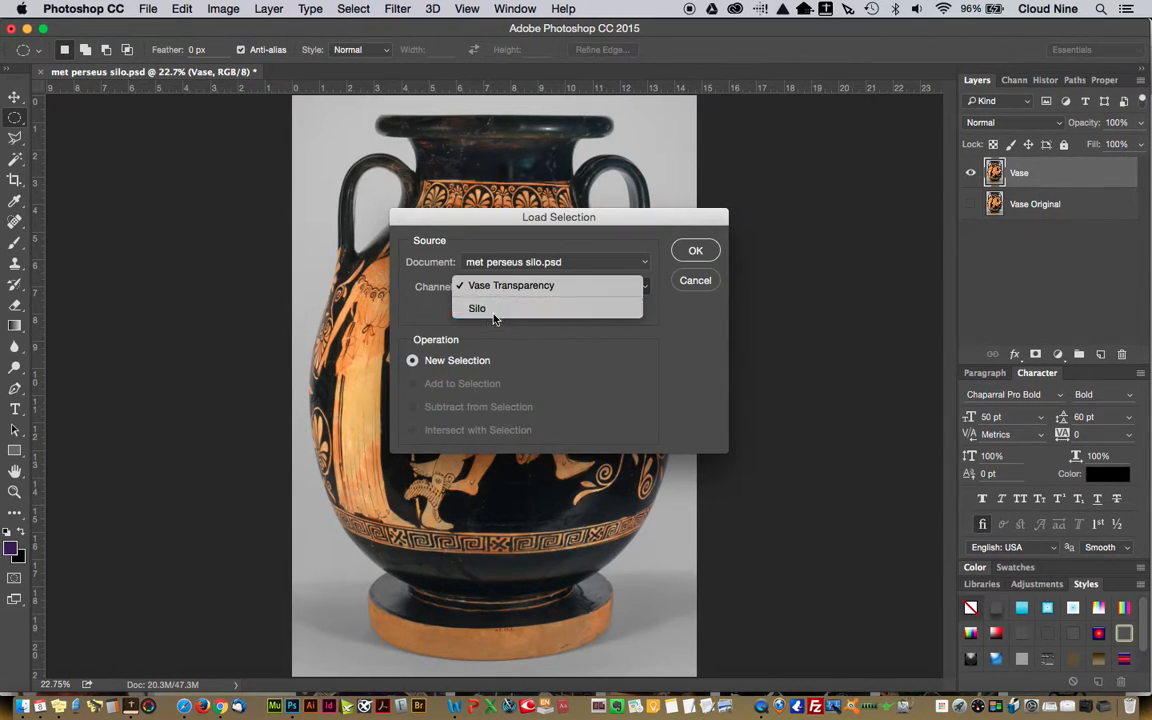
click(492, 313)
click(695, 250)
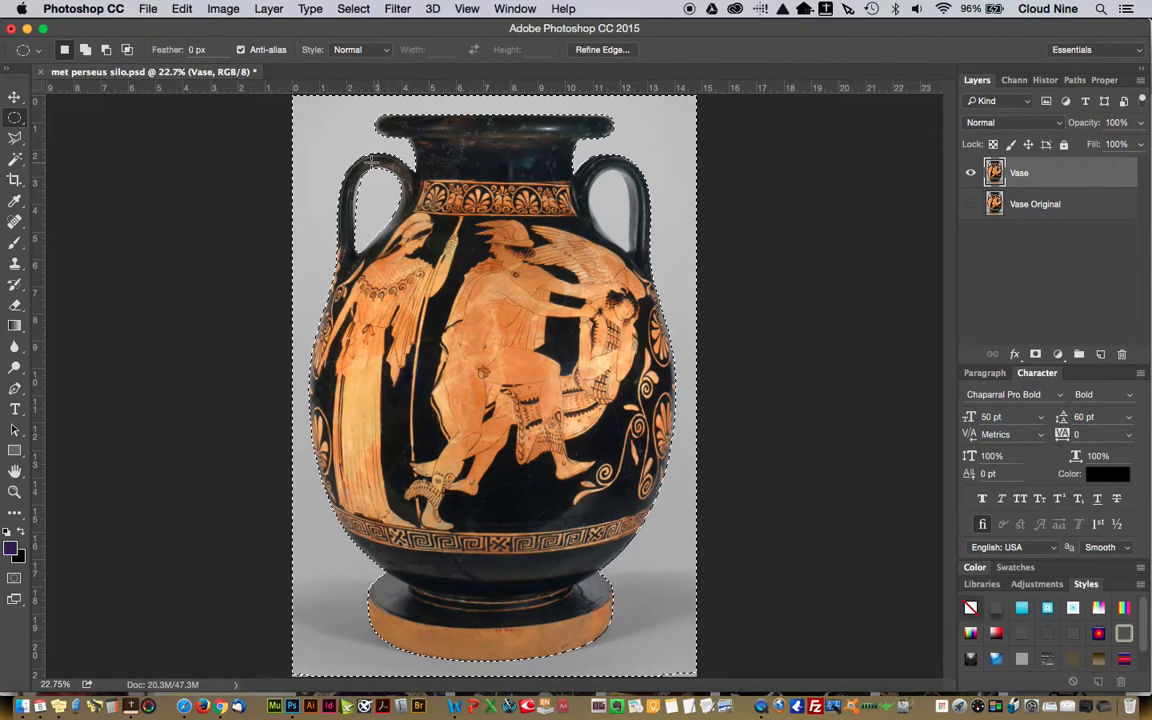
Save the document met perseus silo.psd
click(147, 8)
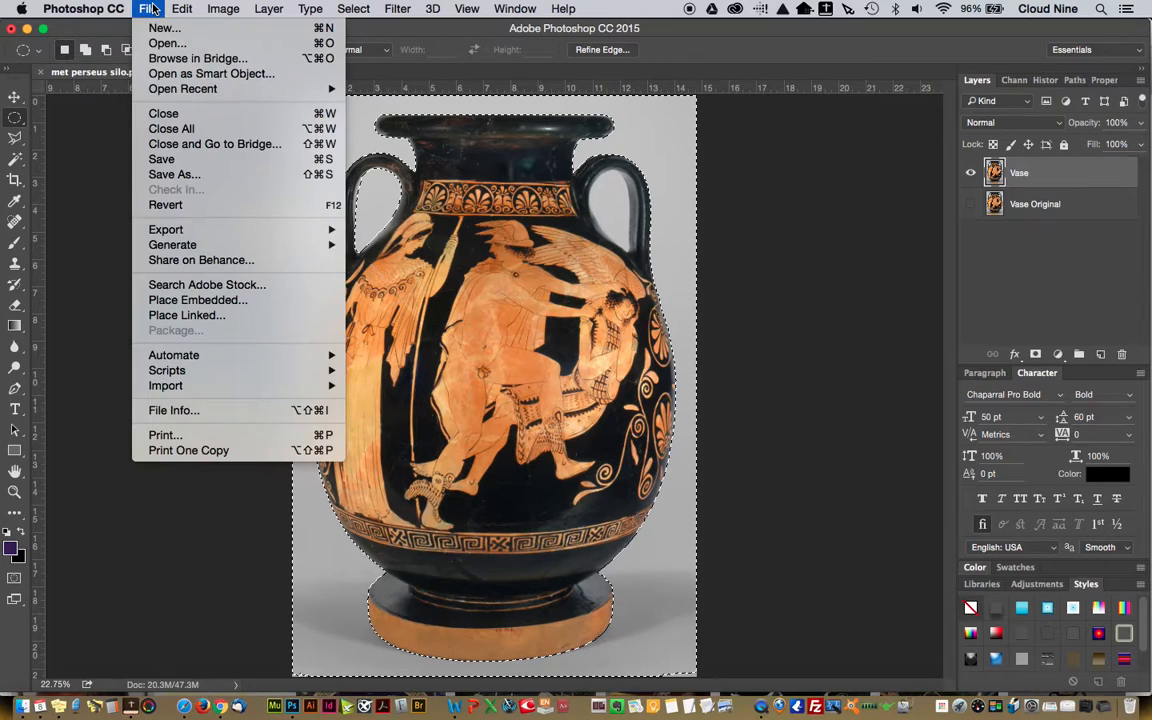
click(158, 160)
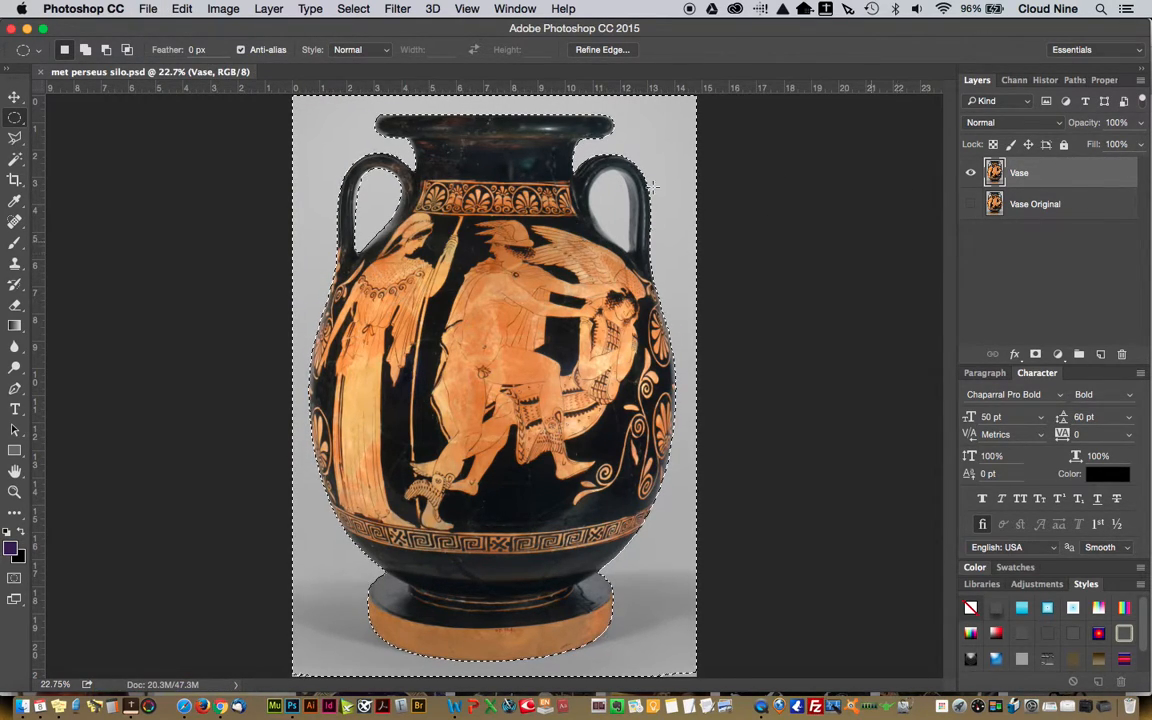
Open the document's history and review the recorded states from the initial Open to the most recent Load Selection
click(15, 491)
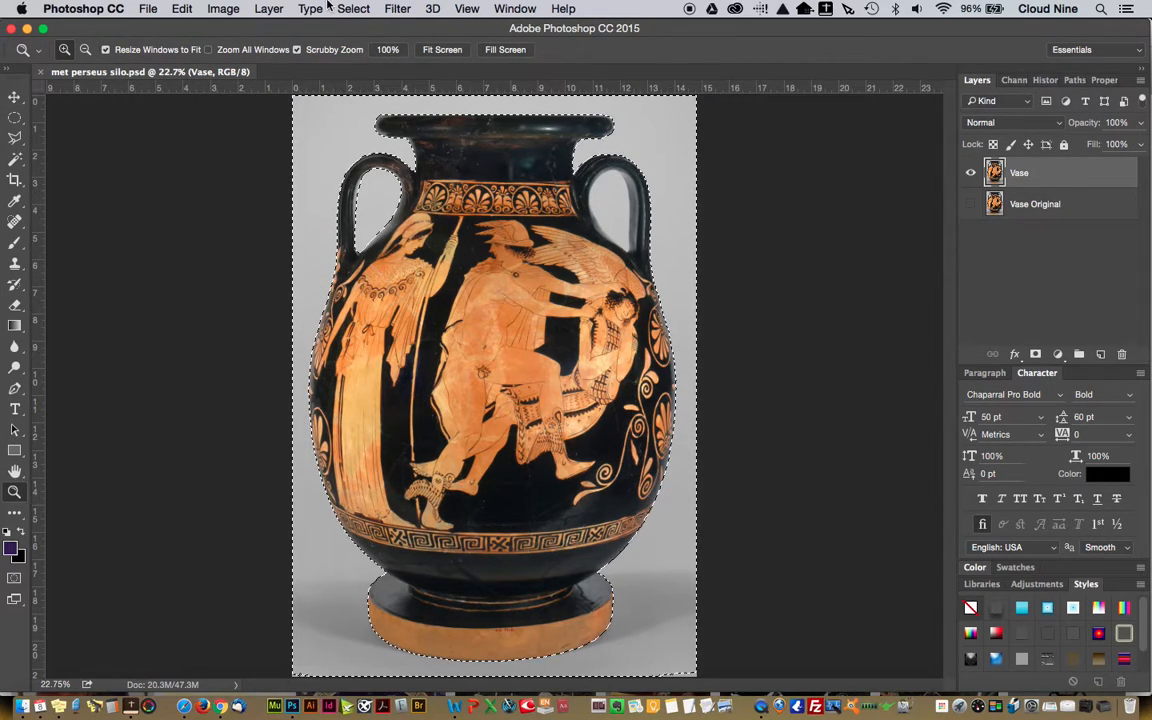
click(516, 9)
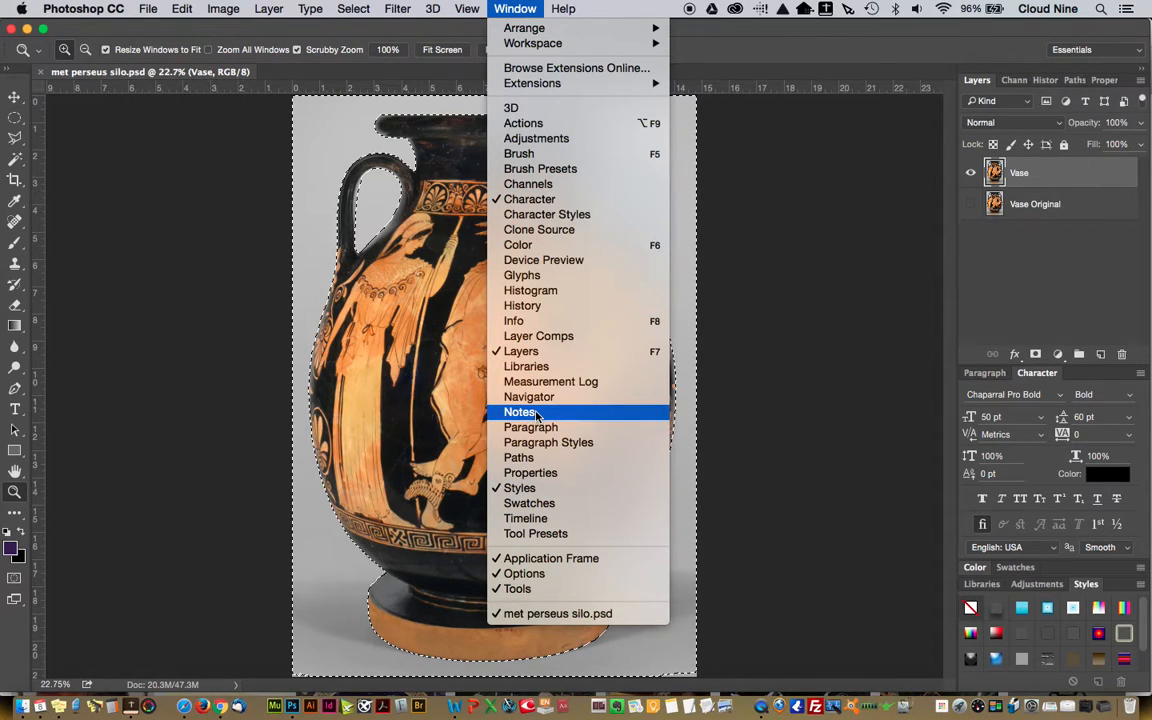
click(527, 308)
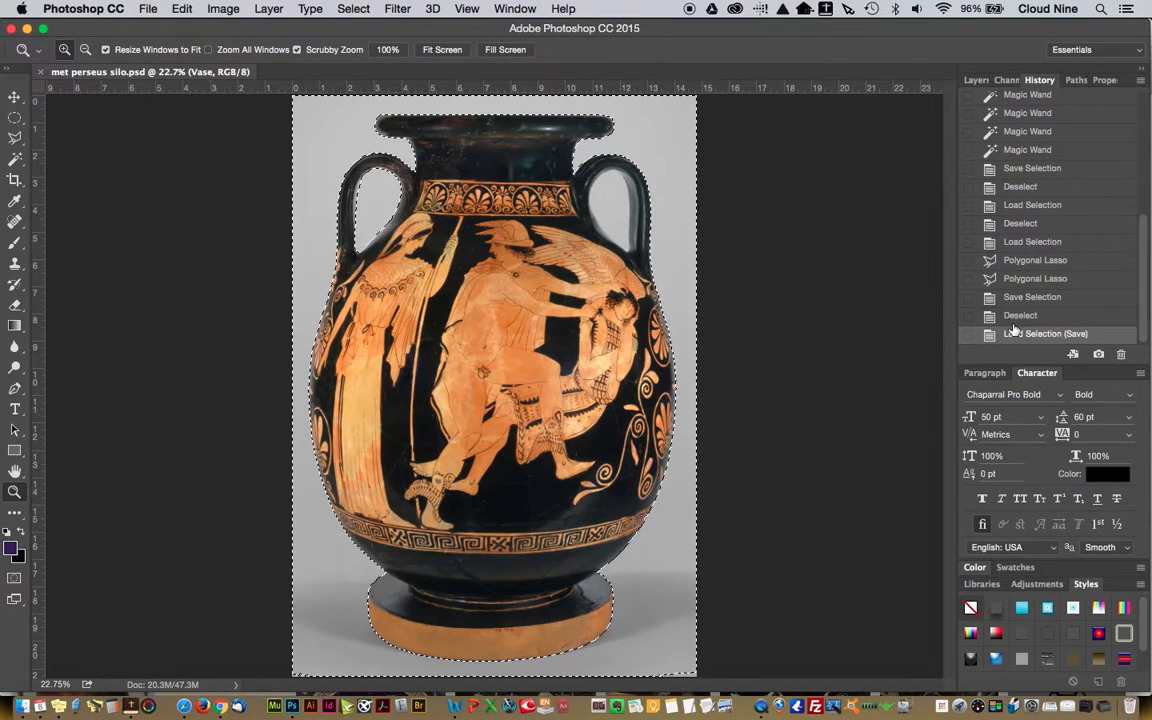
scroll(1040, 260, up, 10)
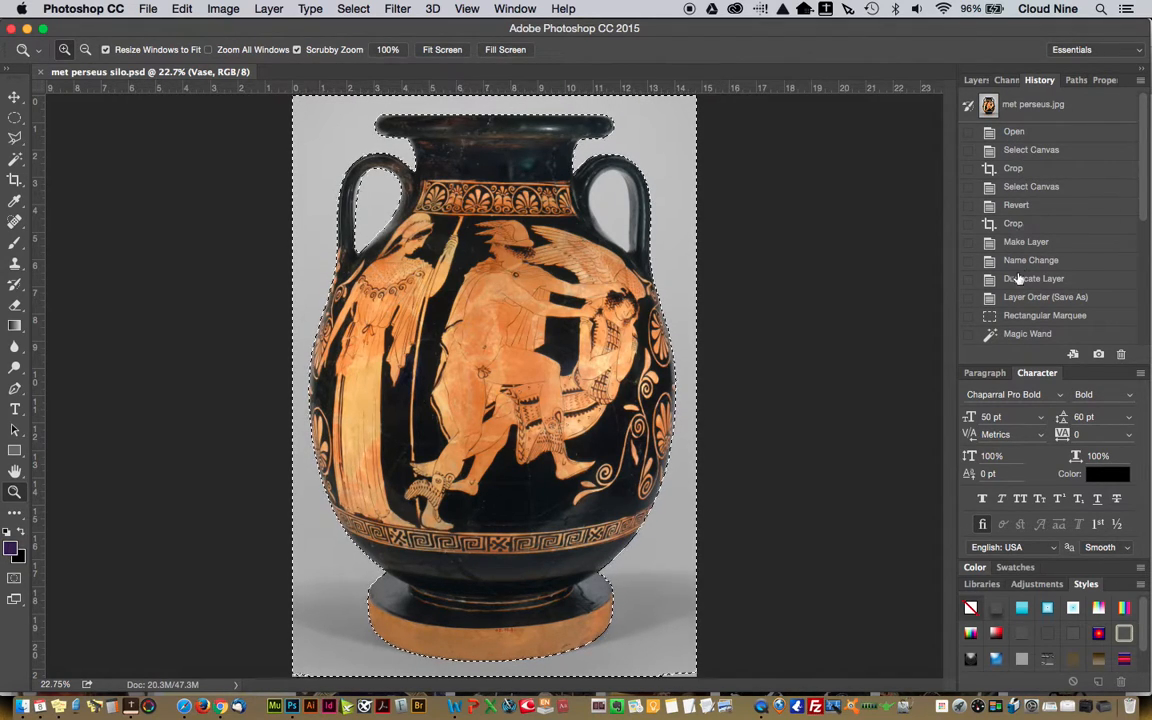
scroll(1067, 219, down, 4)
scroll(1067, 219, down, 5)
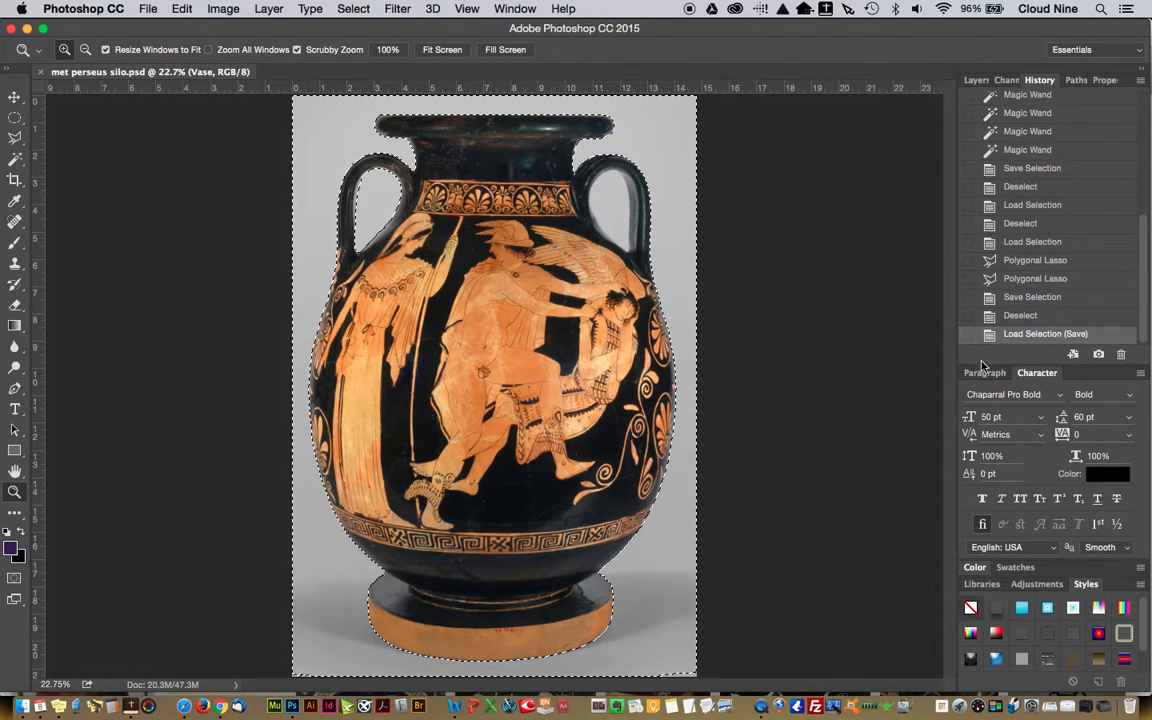
Step back through the earlier Polygonal Lasso, Load Selection and Deselect history states, restore the latest Load Selection state and return to the layers
click(1020, 261)
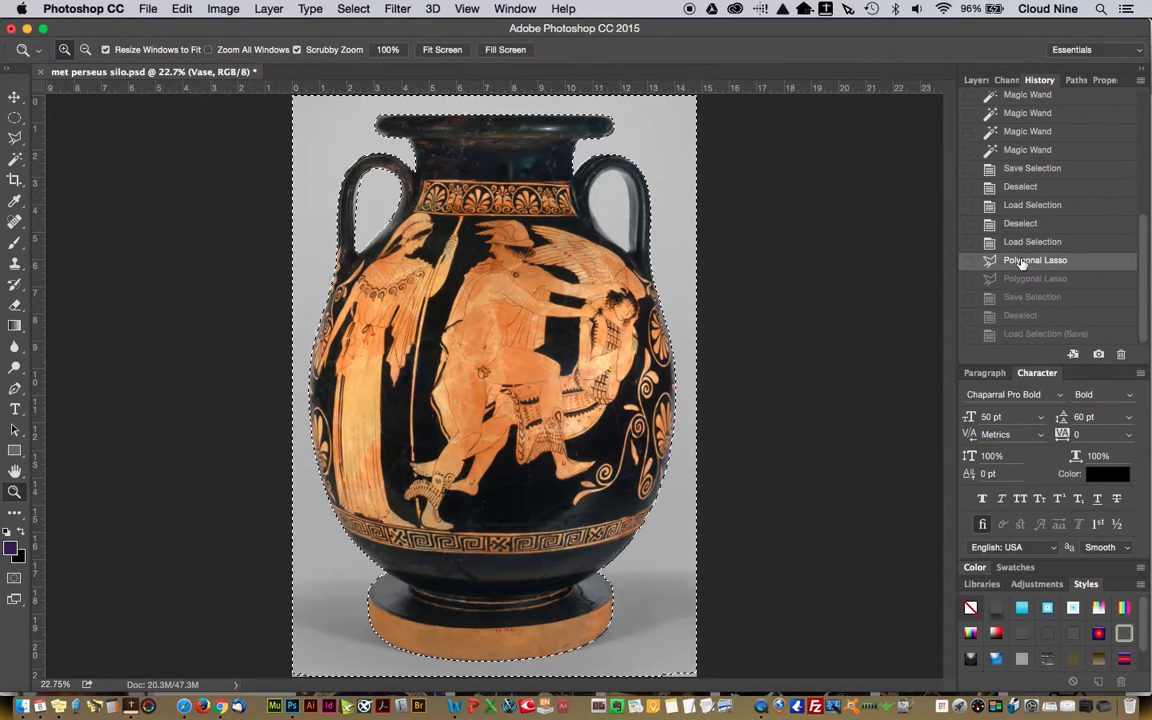
click(1022, 243)
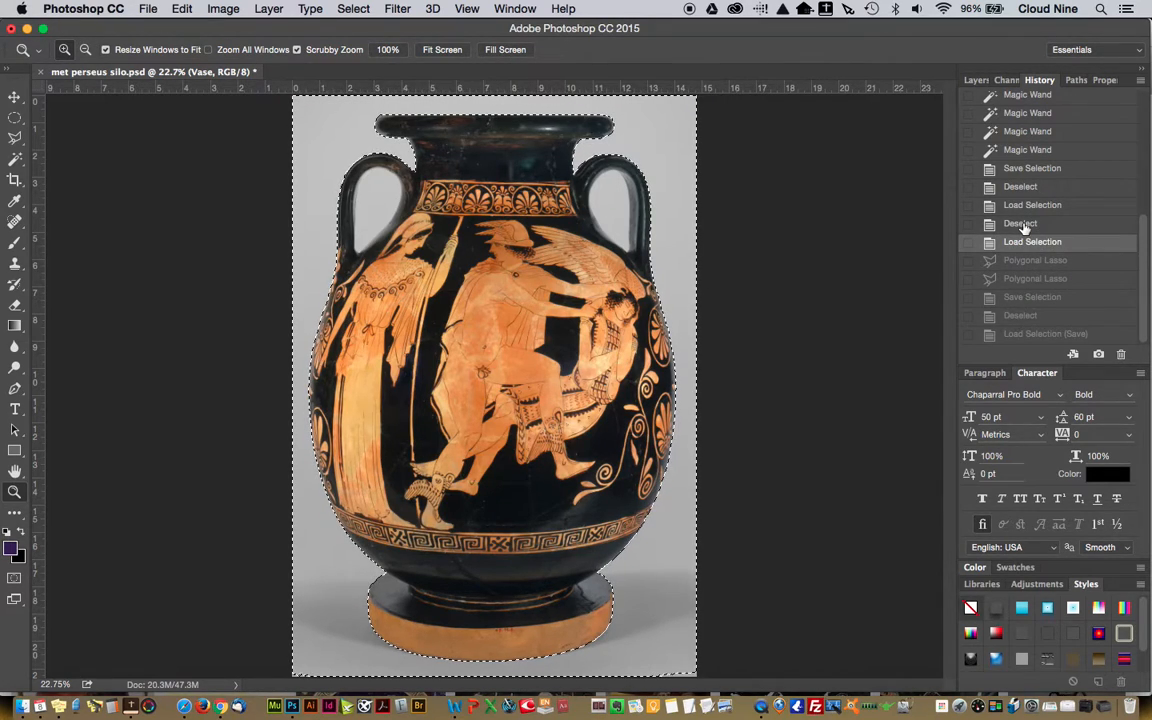
click(1022, 224)
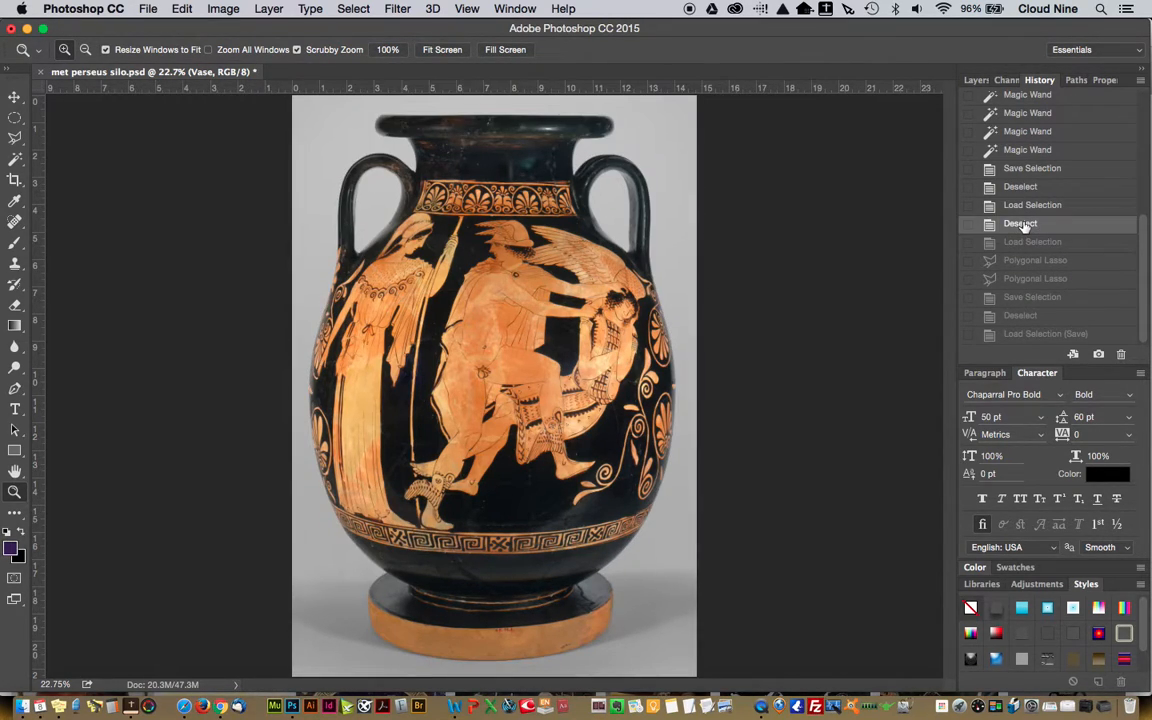
click(1022, 244)
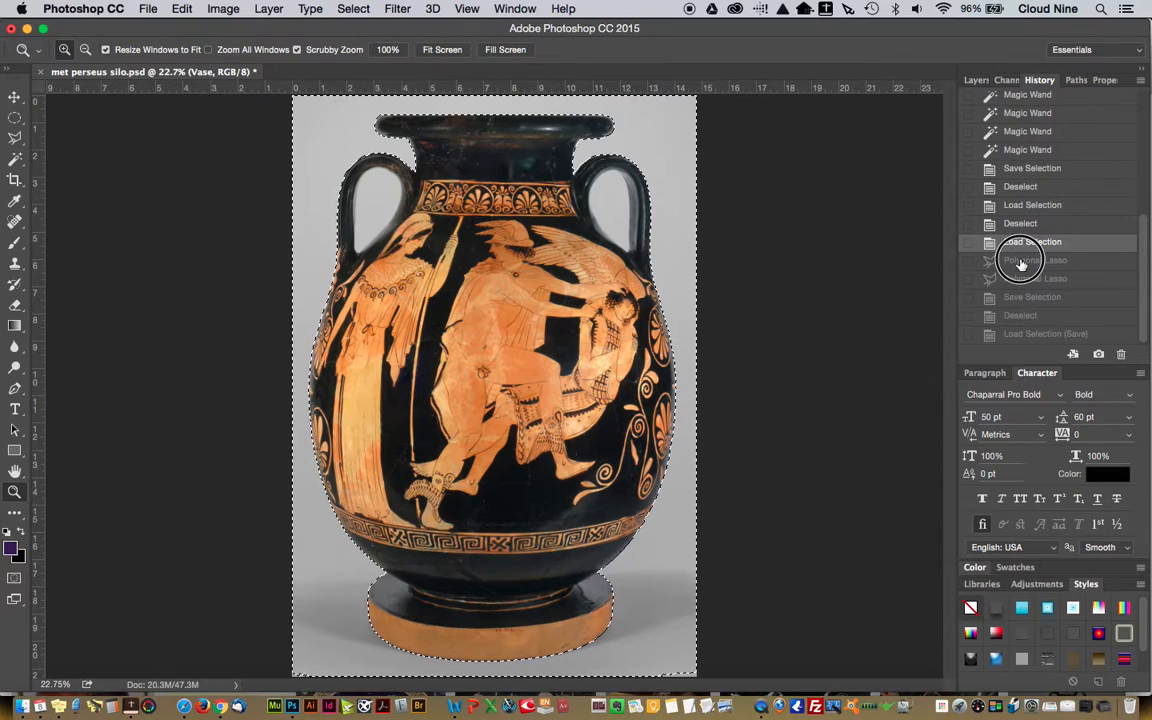
click(1020, 261)
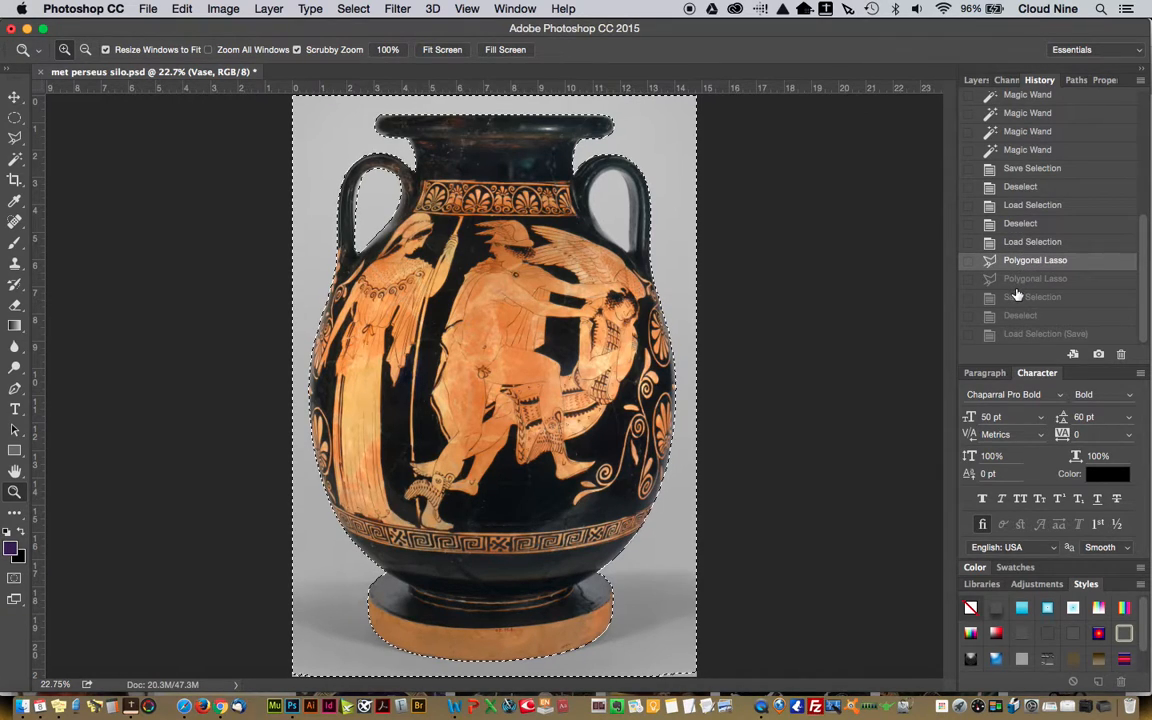
click(1042, 335)
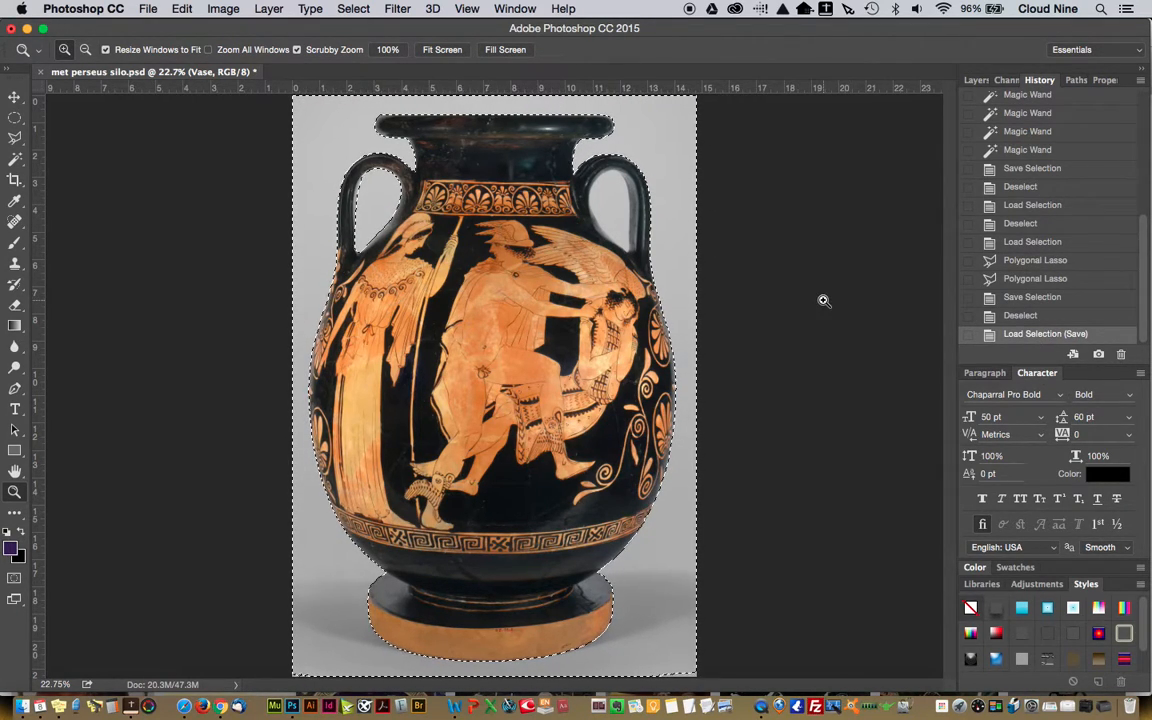
click(977, 80)
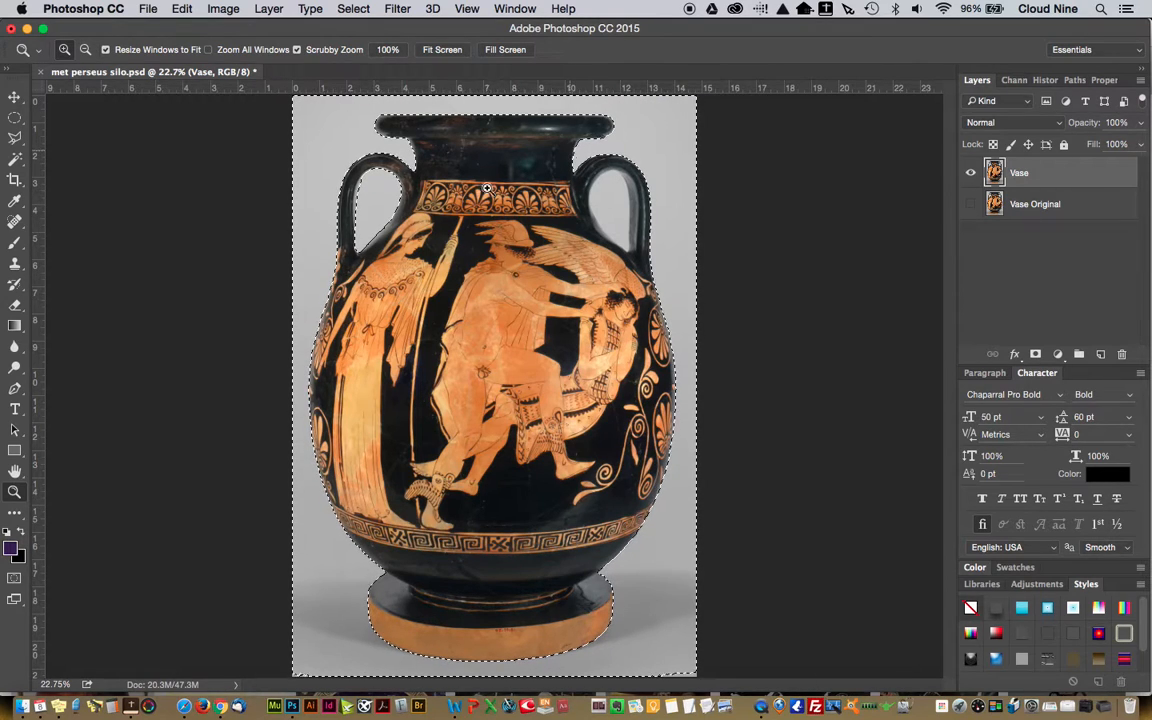
Add the opening of the vase's right handle to the selection by tracing its inner edge with the Polygonal Lasso
drag(568, 155, 647, 346)
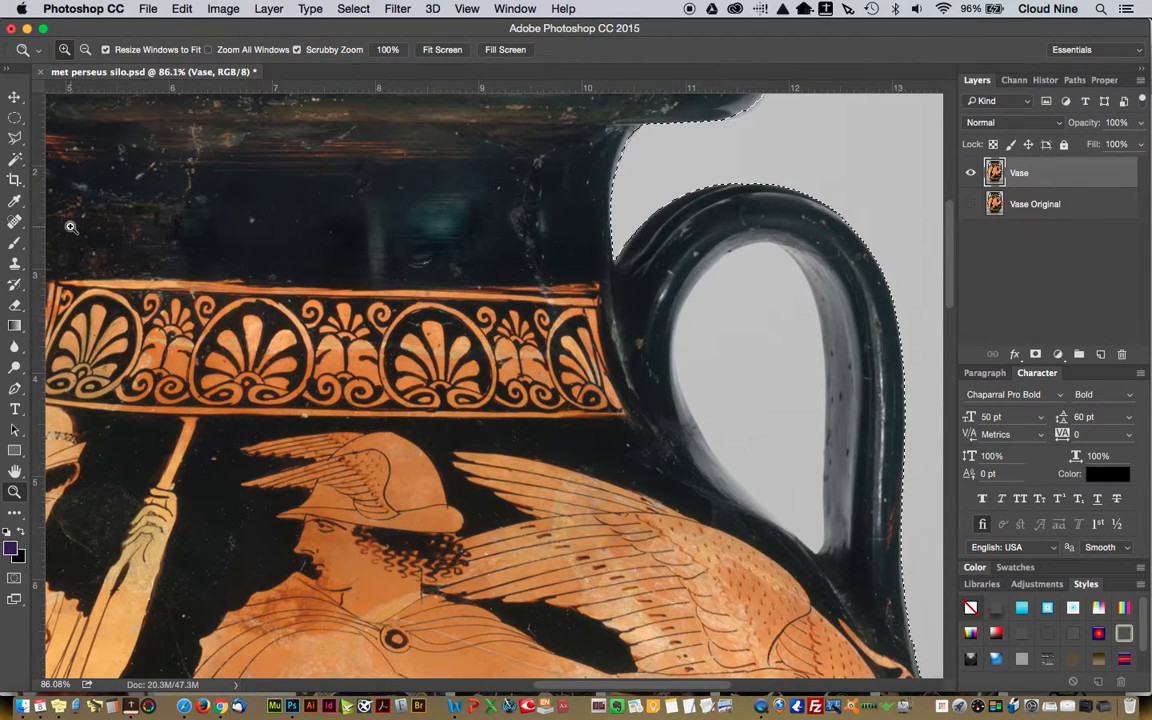
click(15, 138)
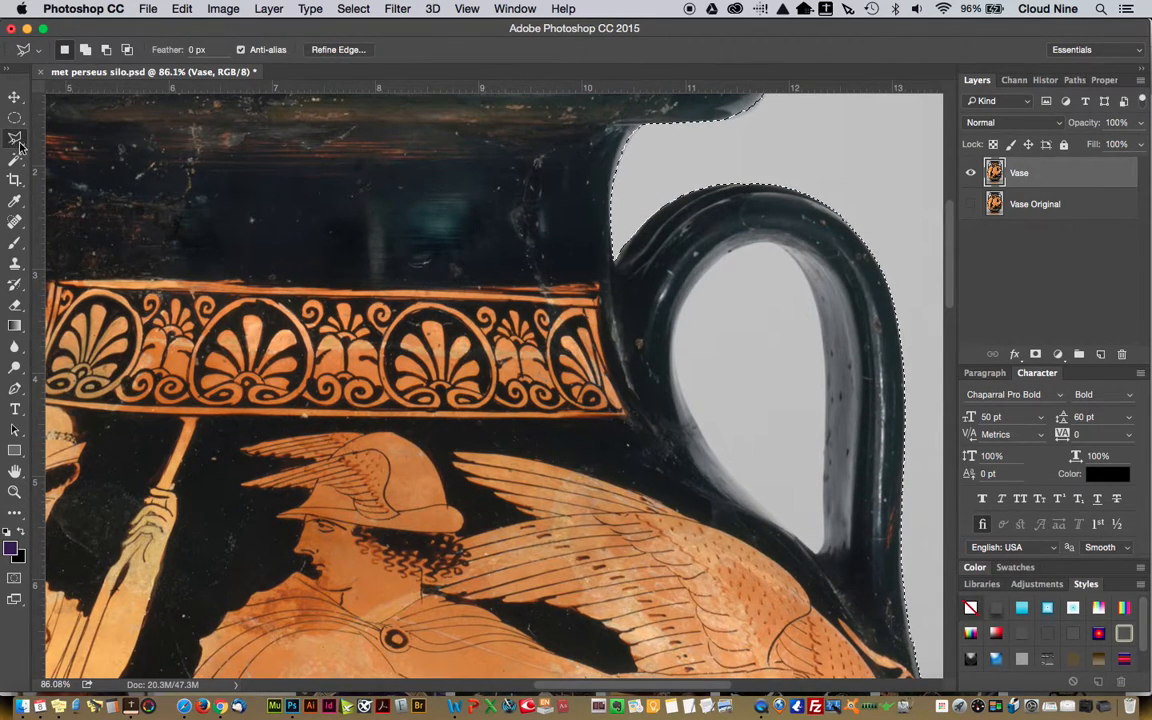
key(shift)
shift+click(816, 556)
click(795, 535)
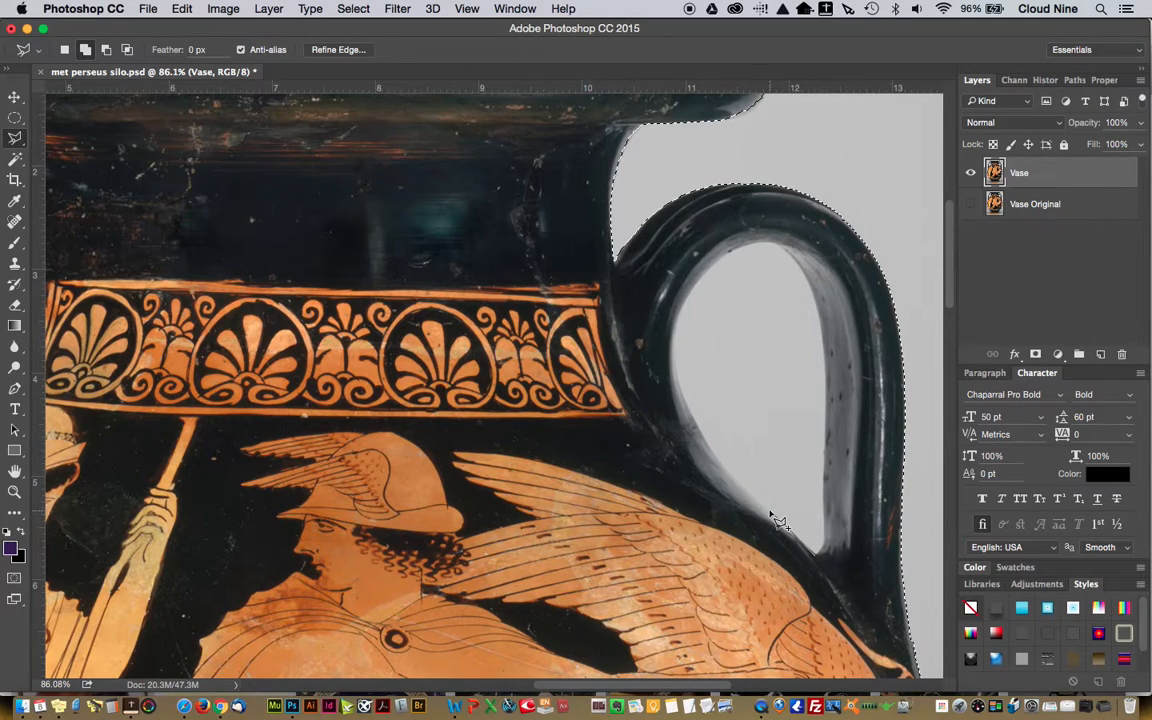
click(761, 506)
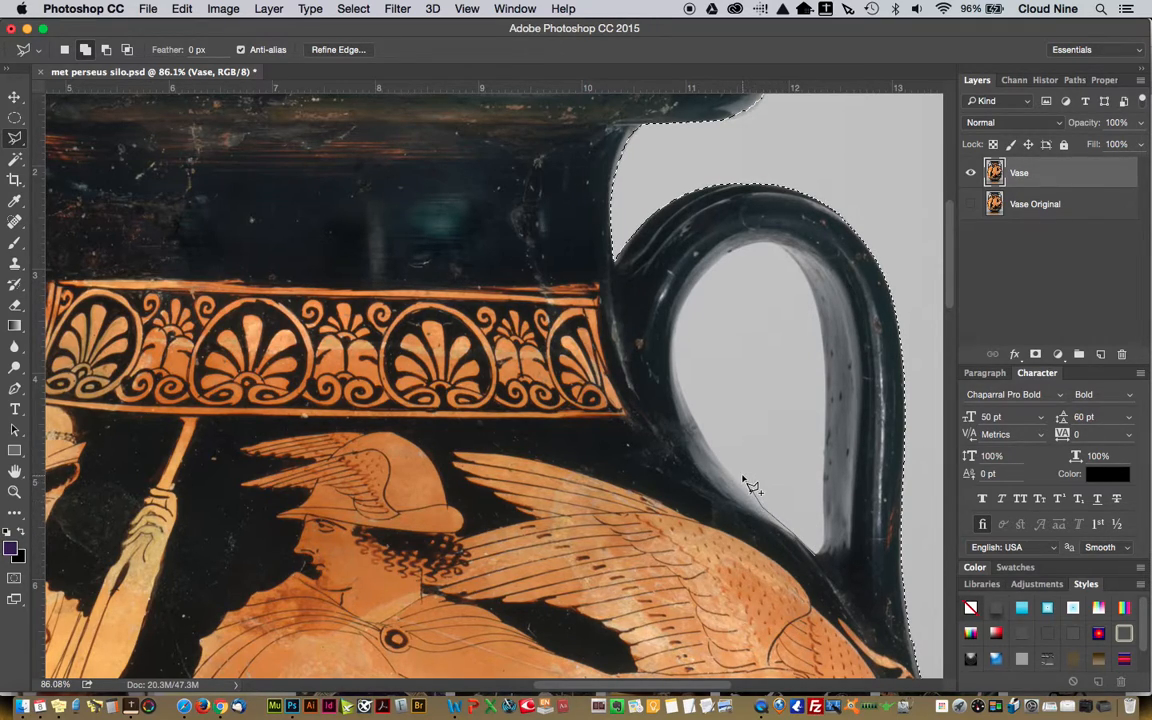
click(742, 487)
click(718, 459)
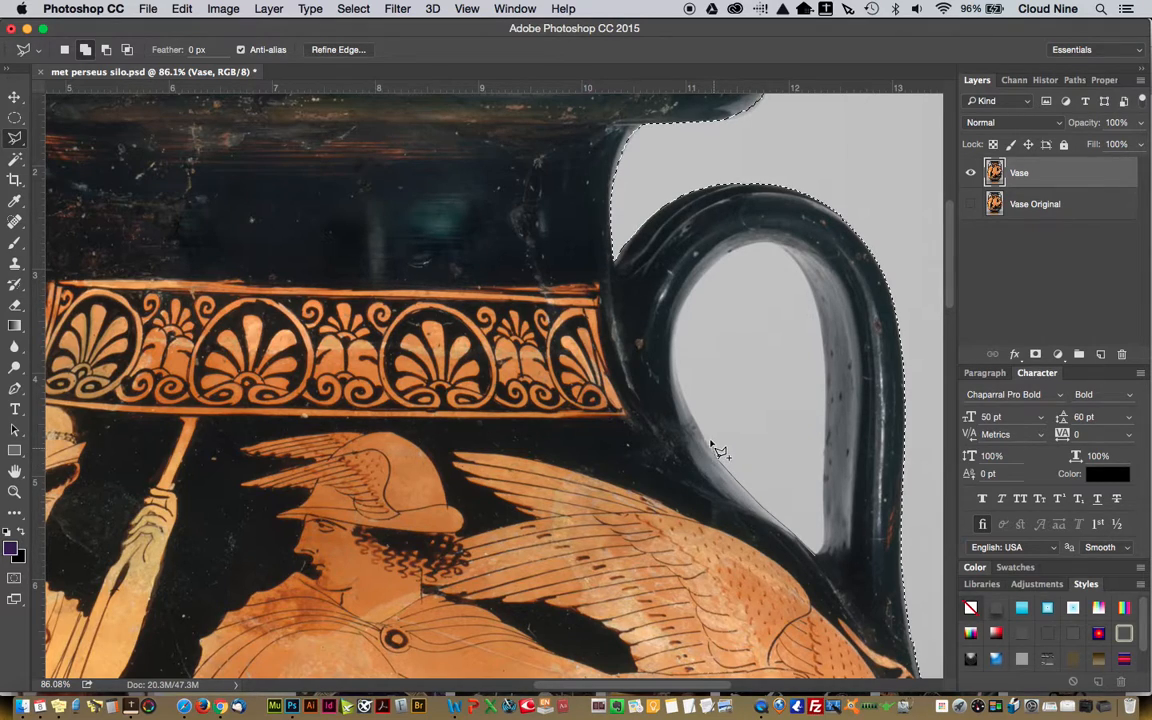
click(689, 411)
click(690, 289)
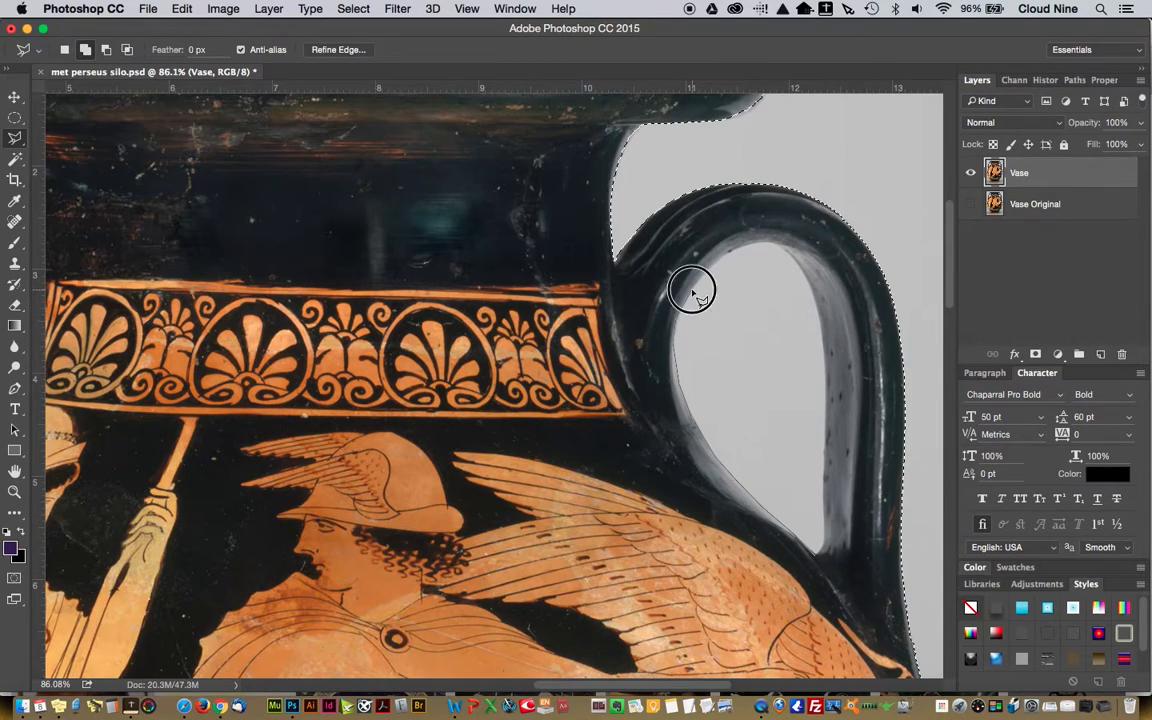
click(748, 244)
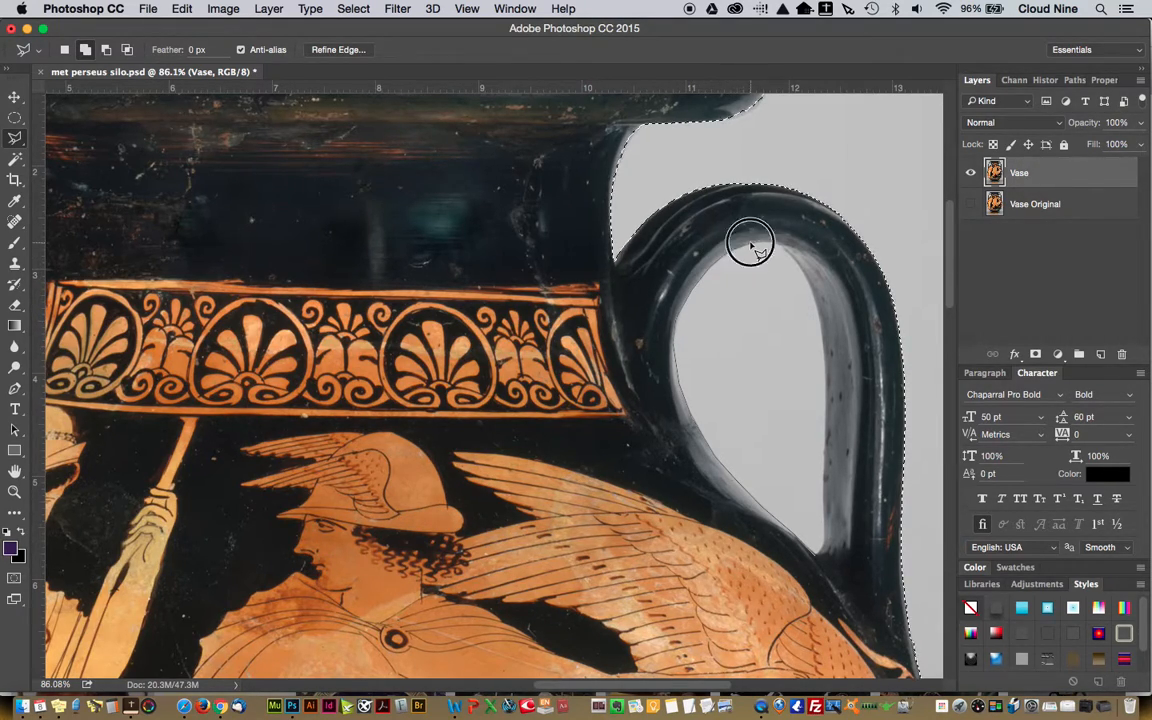
click(802, 266)
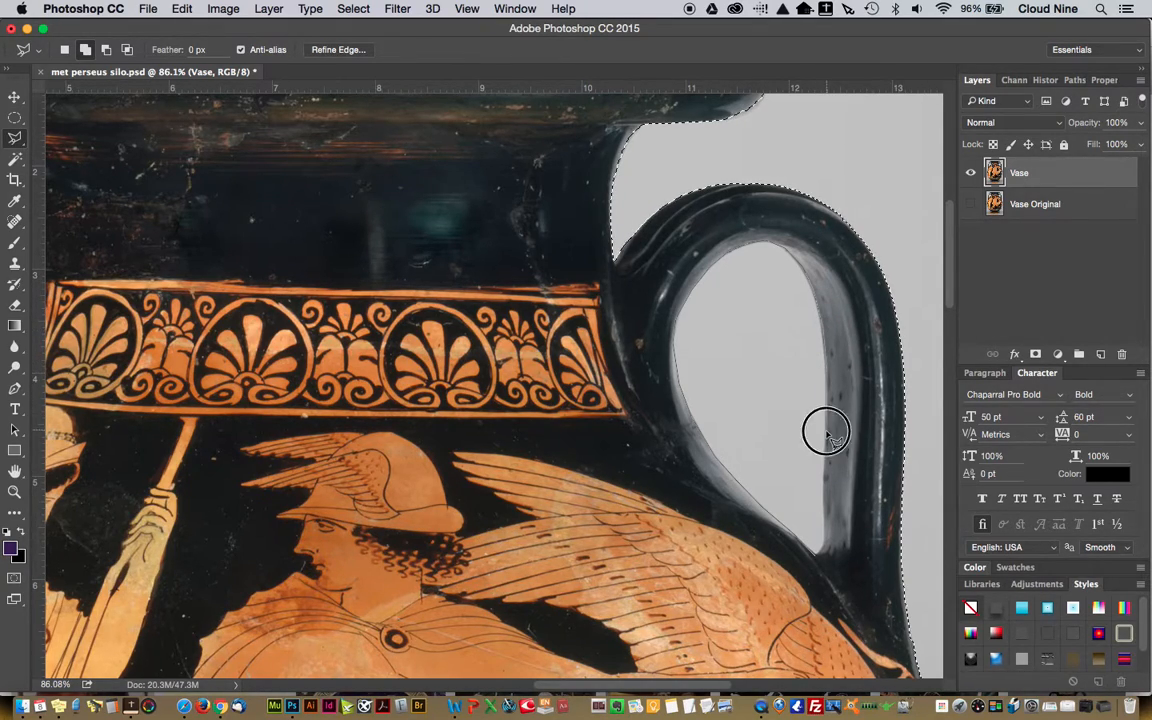
click(825, 534)
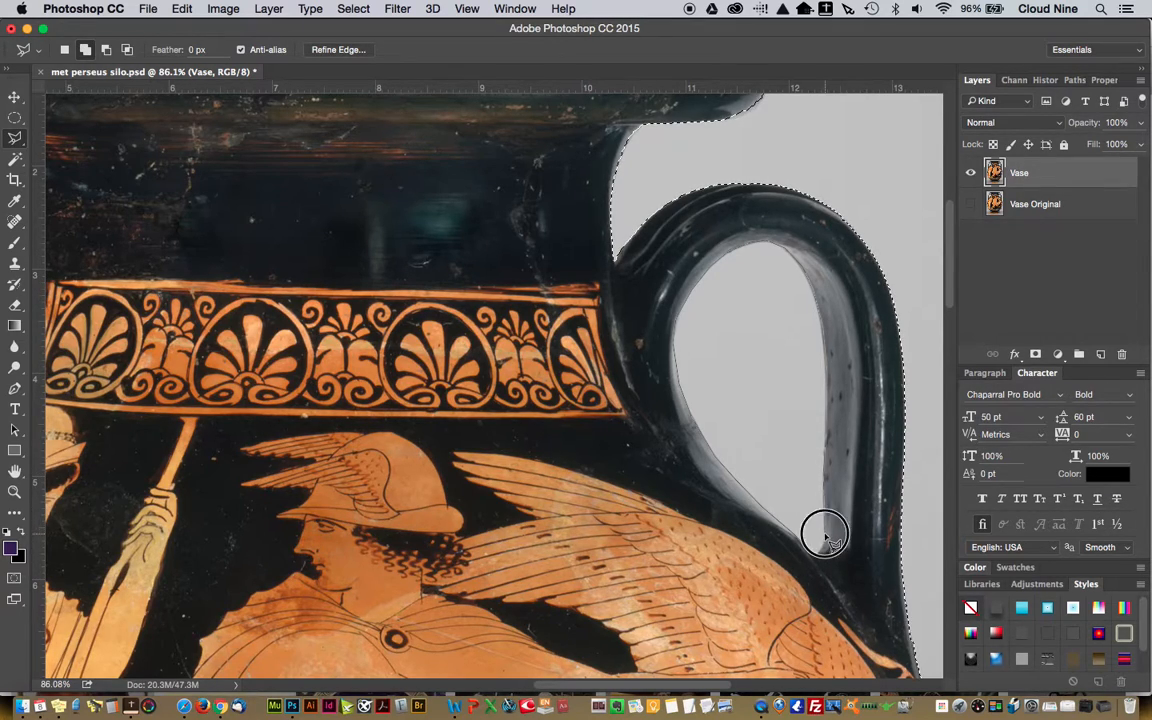
click(819, 554)
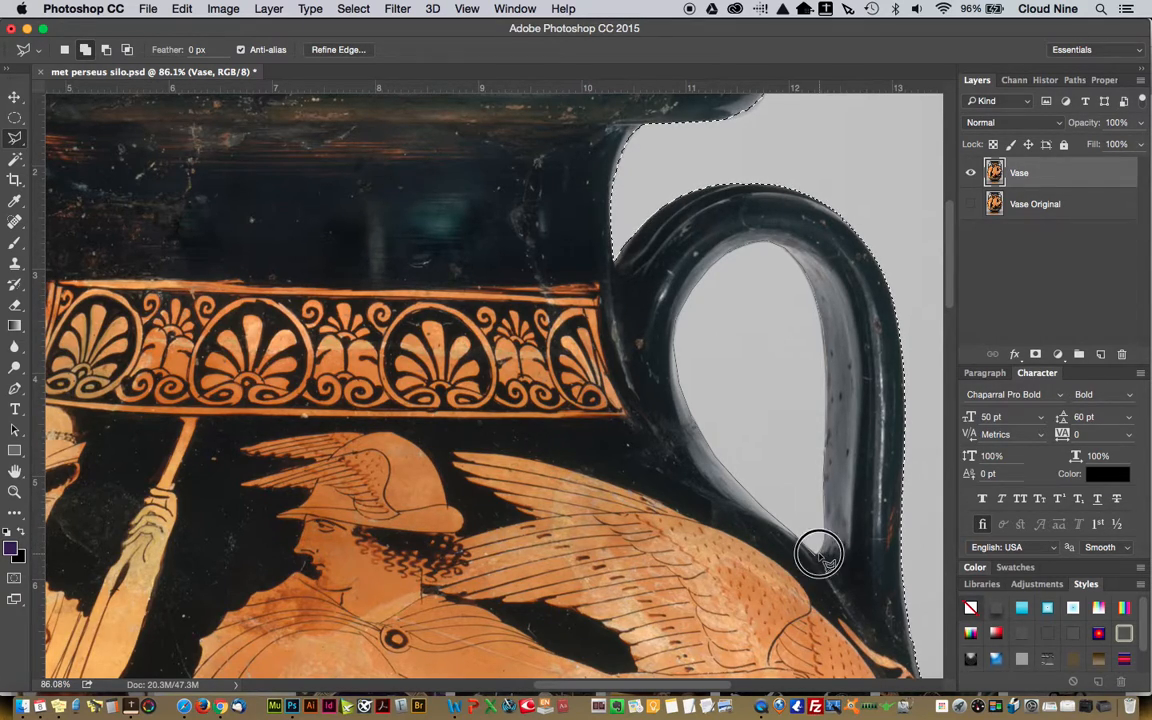
click(828, 548)
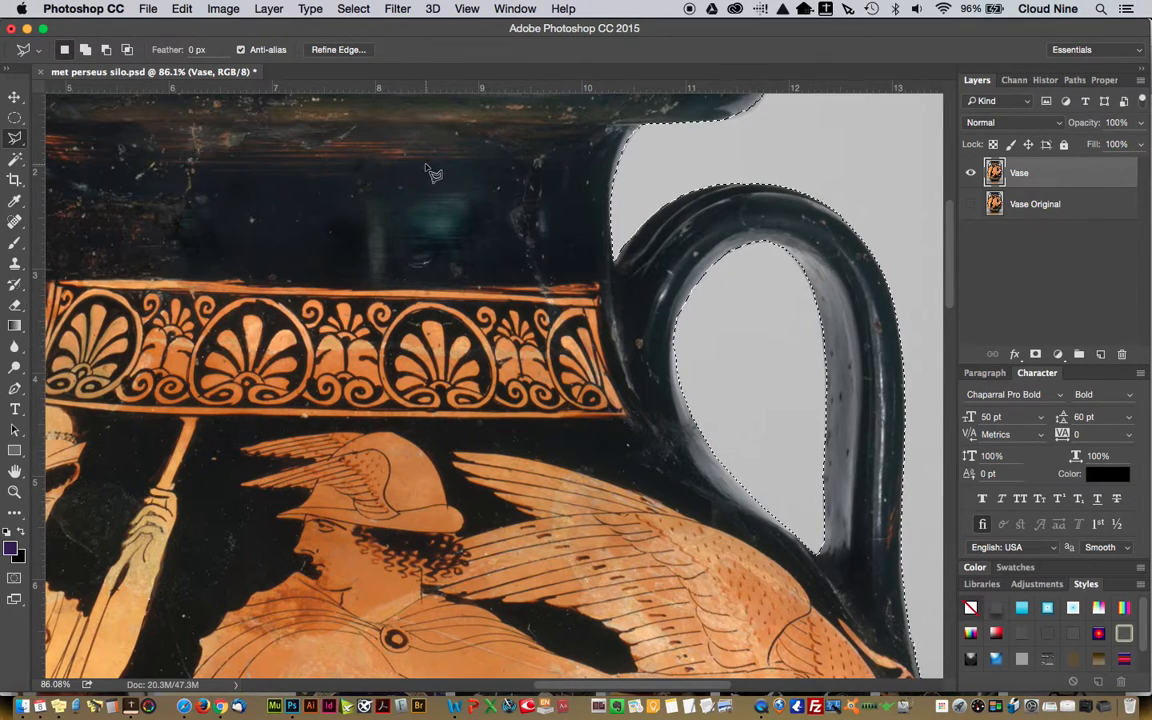
Save the selection over the existing Silo channel using Replace Channel, and save the document met perseus silo.psd
key(super+0)
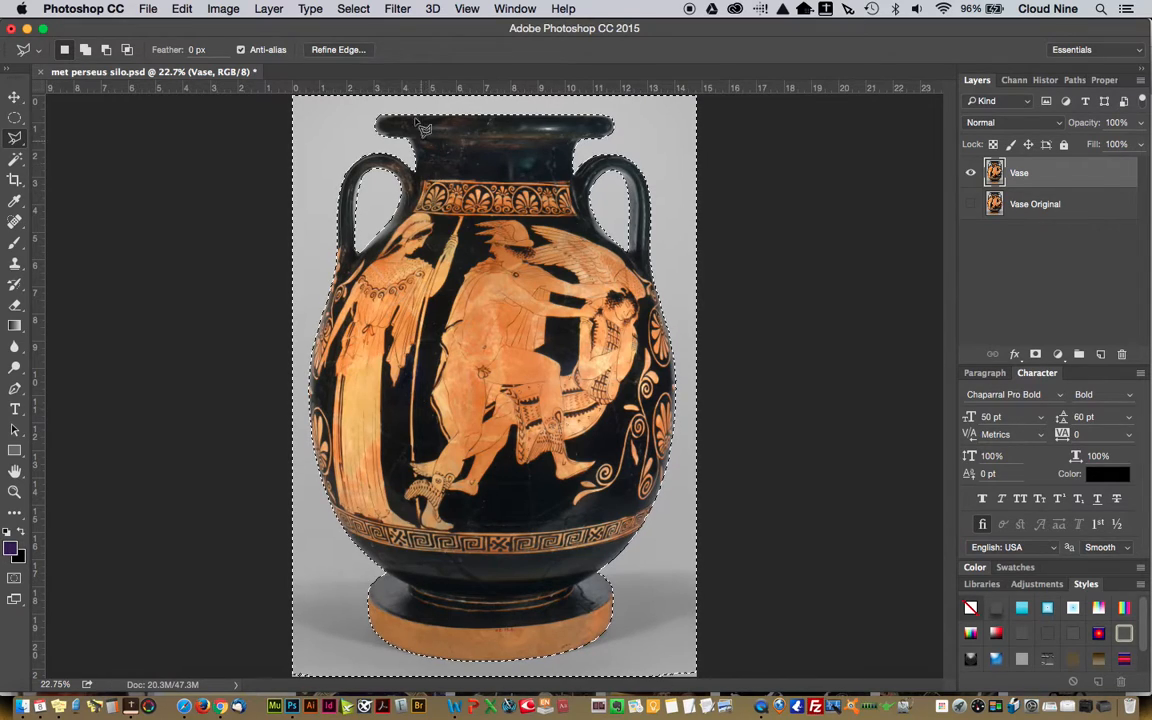
click(468, 9)
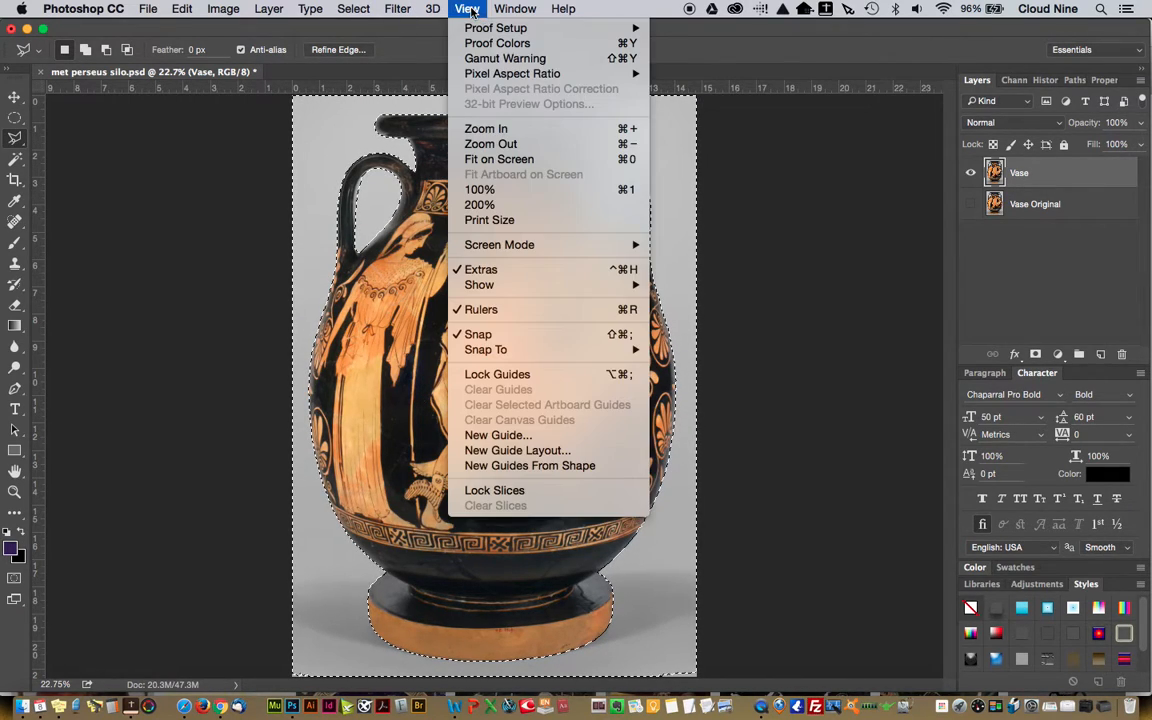
click(497, 160)
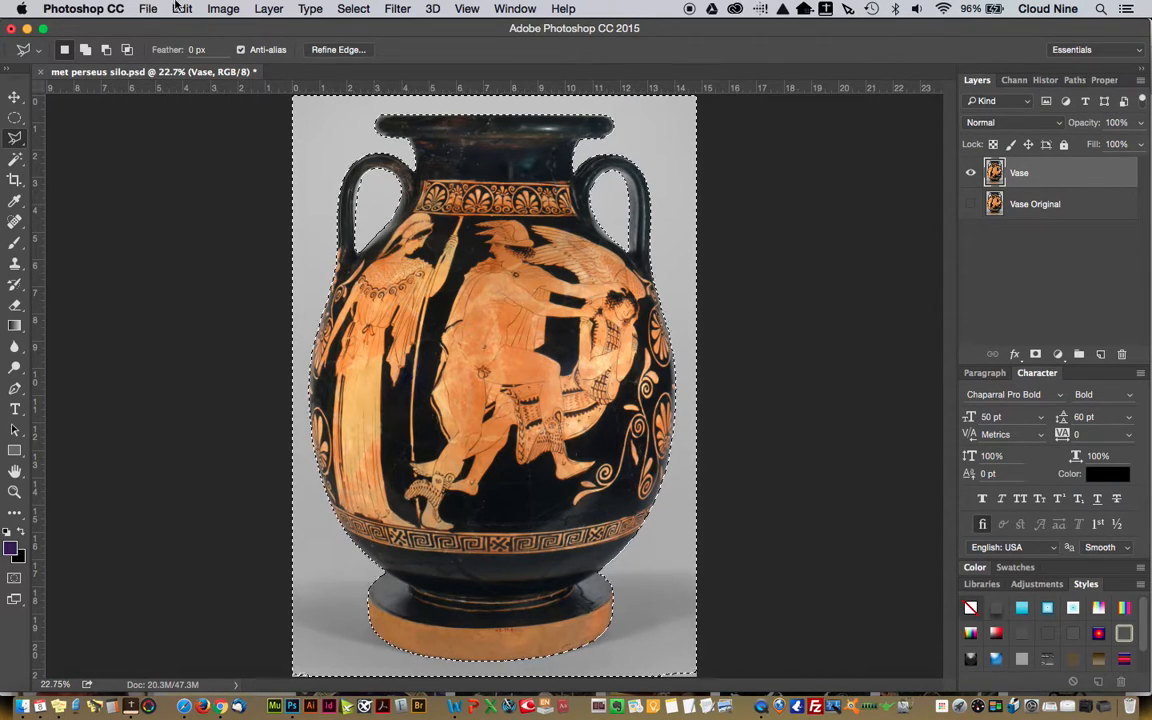
click(353, 9)
click(362, 352)
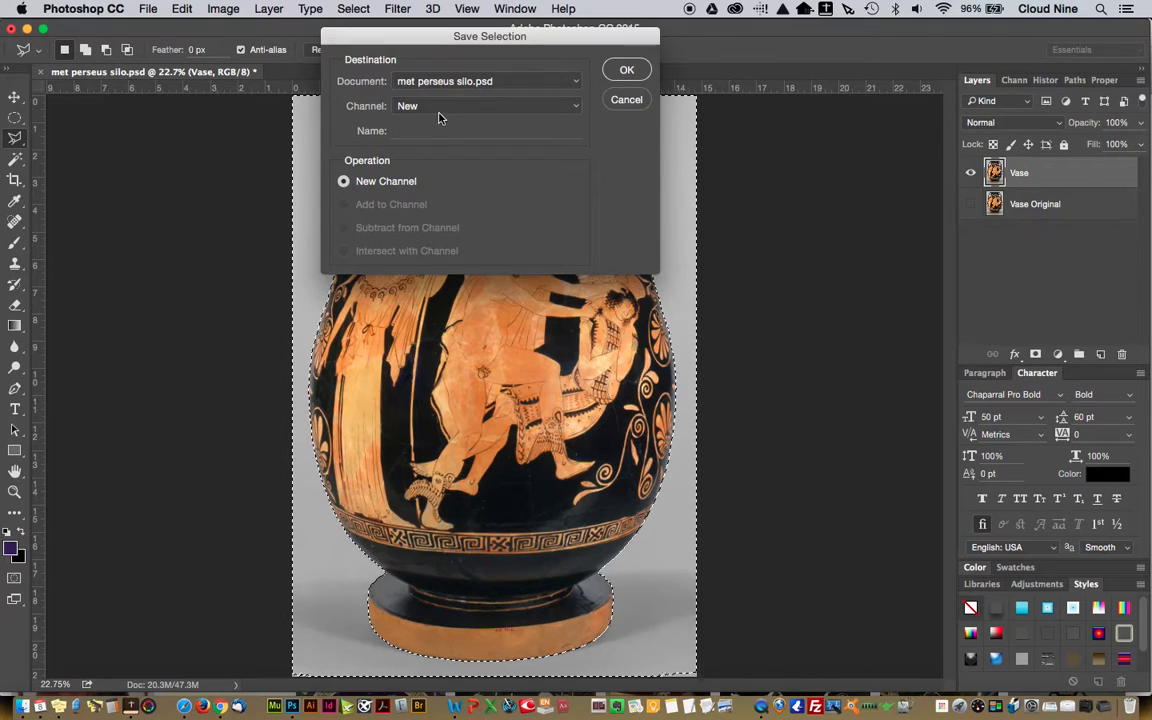
click(437, 106)
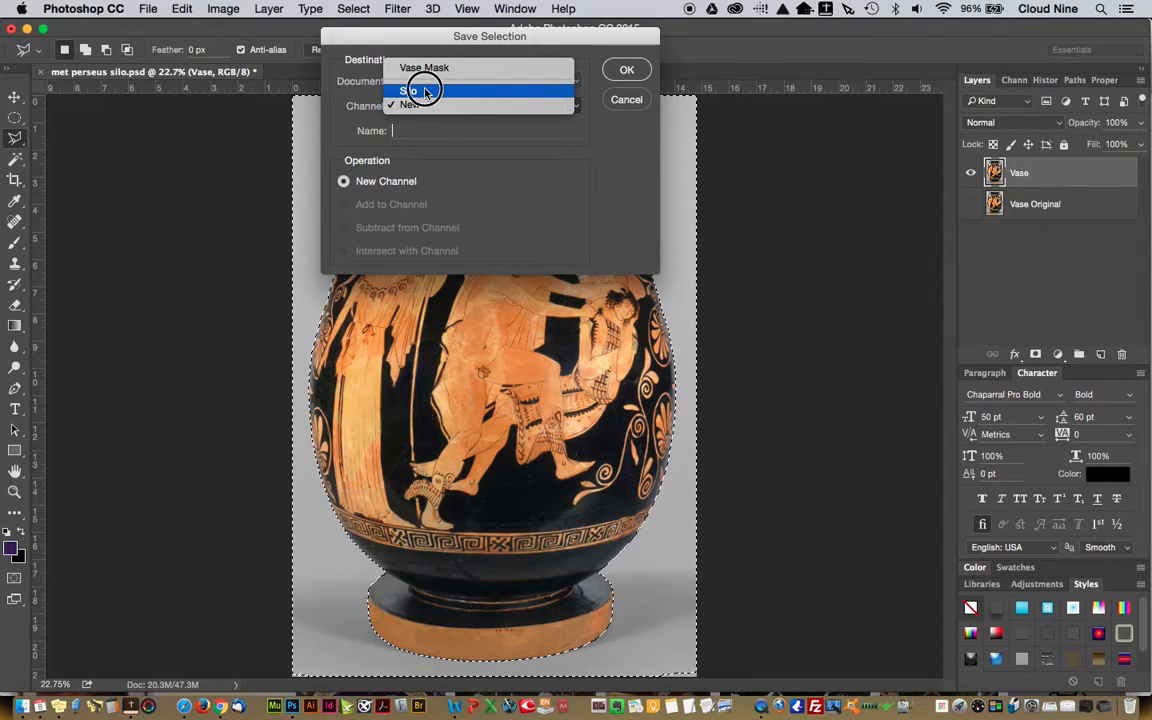
click(420, 91)
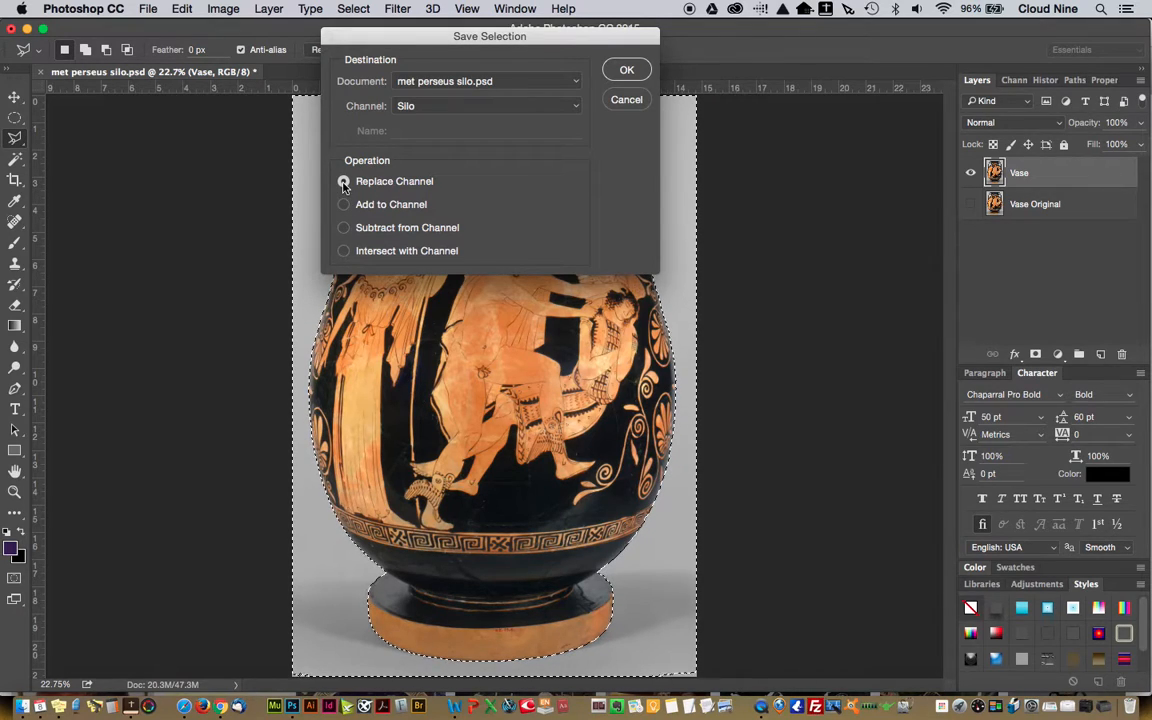
click(627, 68)
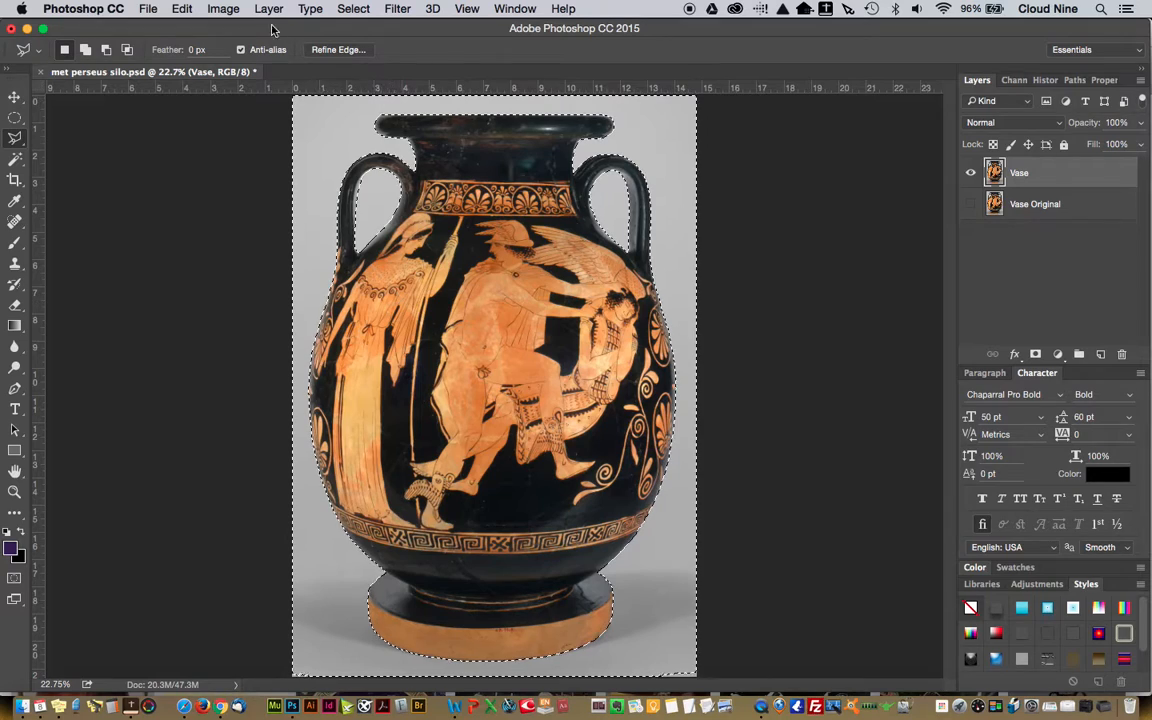
click(147, 9)
click(162, 161)
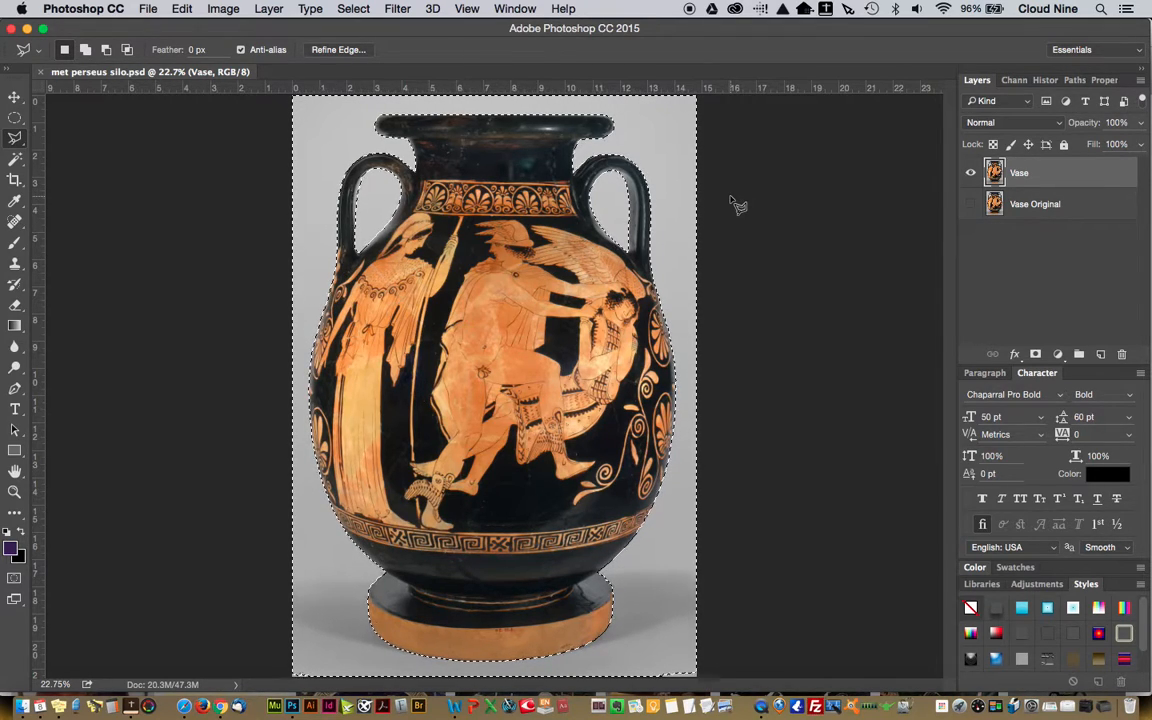
Delete the selected gray background and both handle openings from the Vase layer, and deselect
key(Delete)
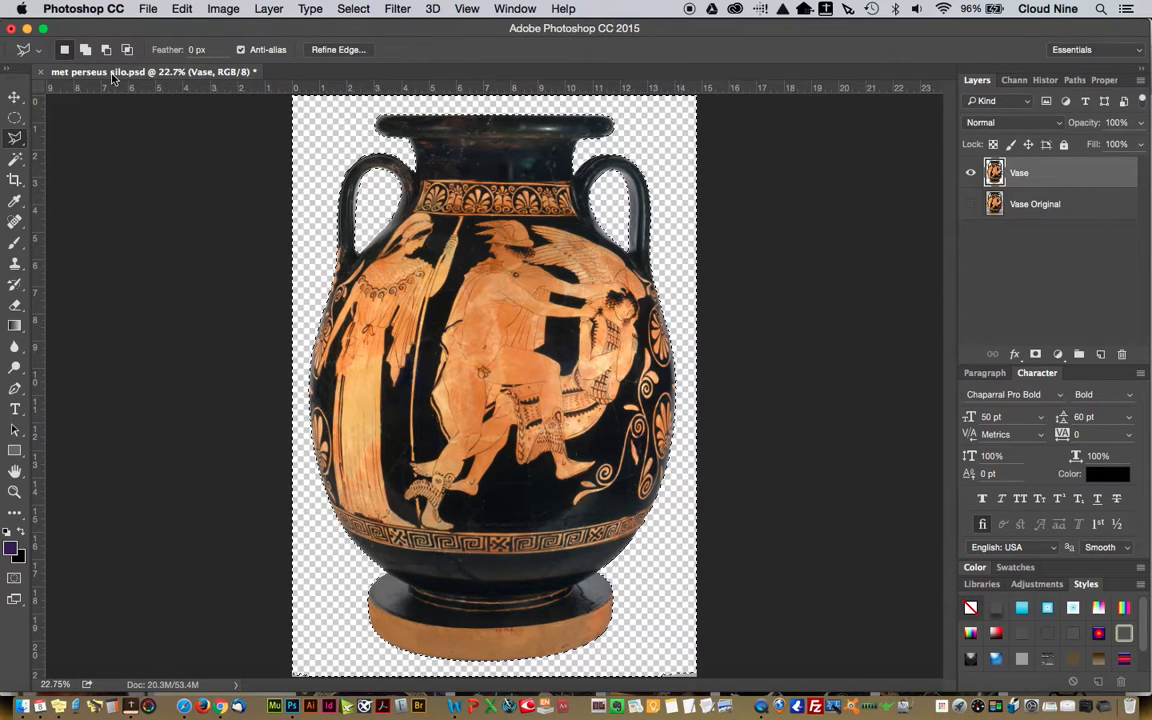
click(16, 119)
click(120, 188)
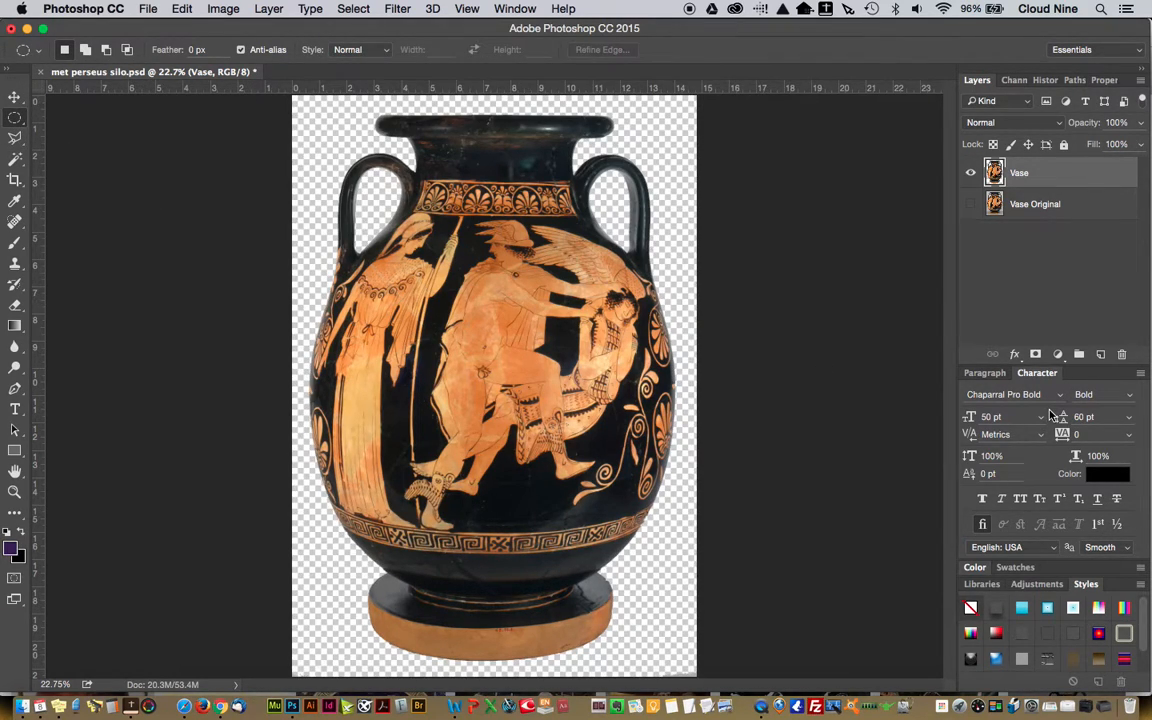
Create a new layer, place it beneath the Vase Original layer and name it Background
click(1101, 357)
drag(1067, 172, 1058, 271)
double_click(1037, 239)
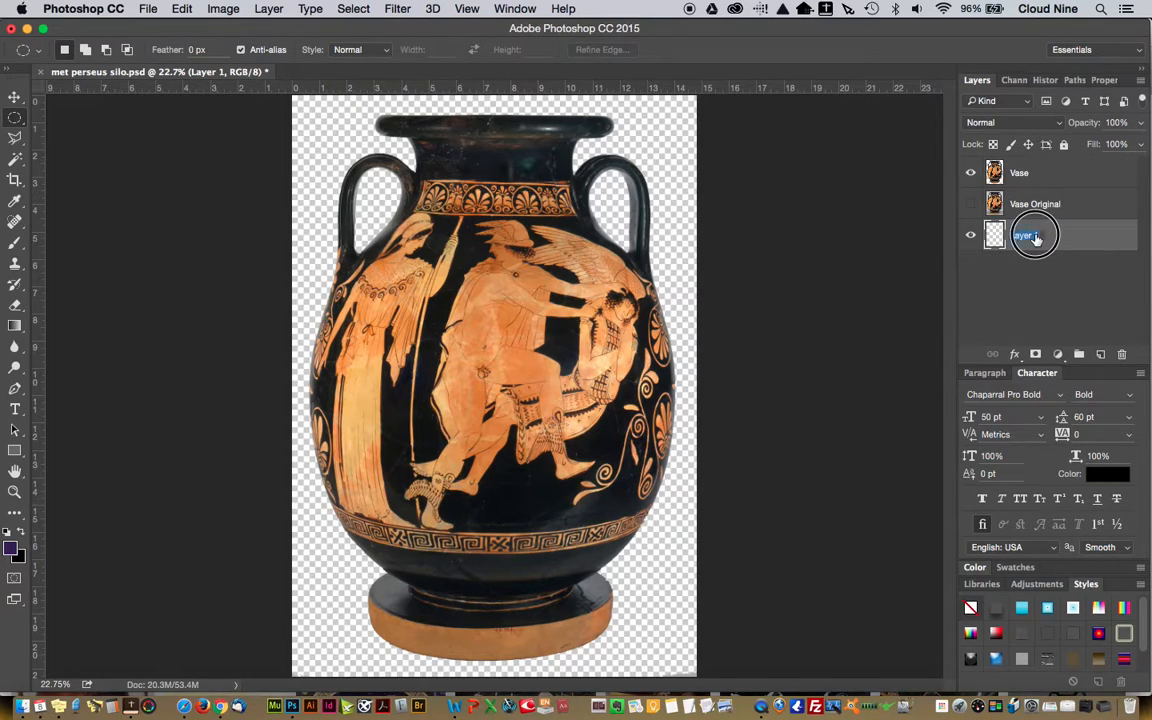
text(Background)
key(Return)
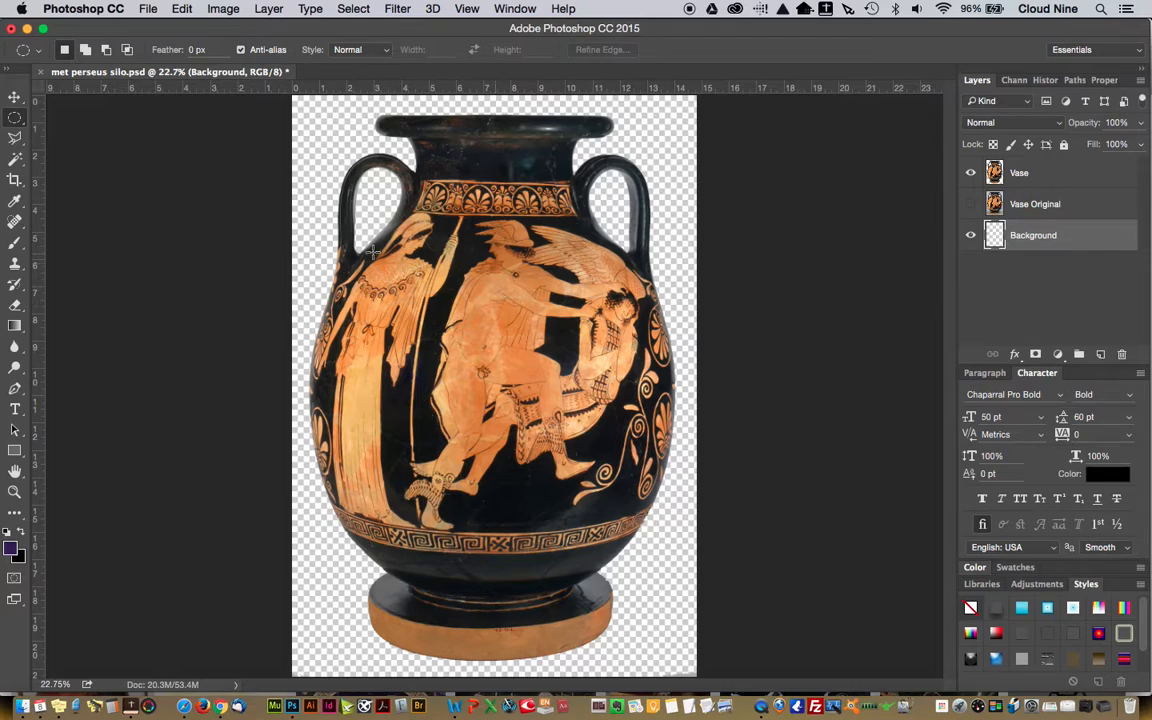
Fill the entire Background layer with black at Normal mode and 100% opacity, and clear the selection
key(super+a)
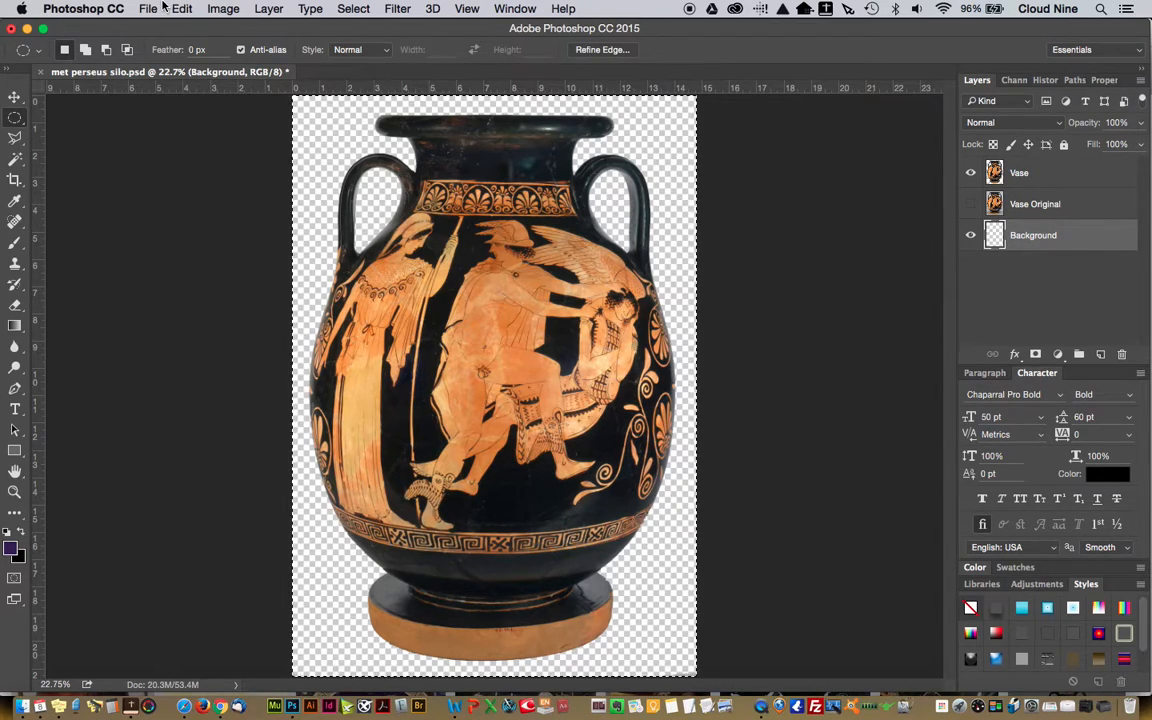
click(148, 8)
mouse_move(182, 8)
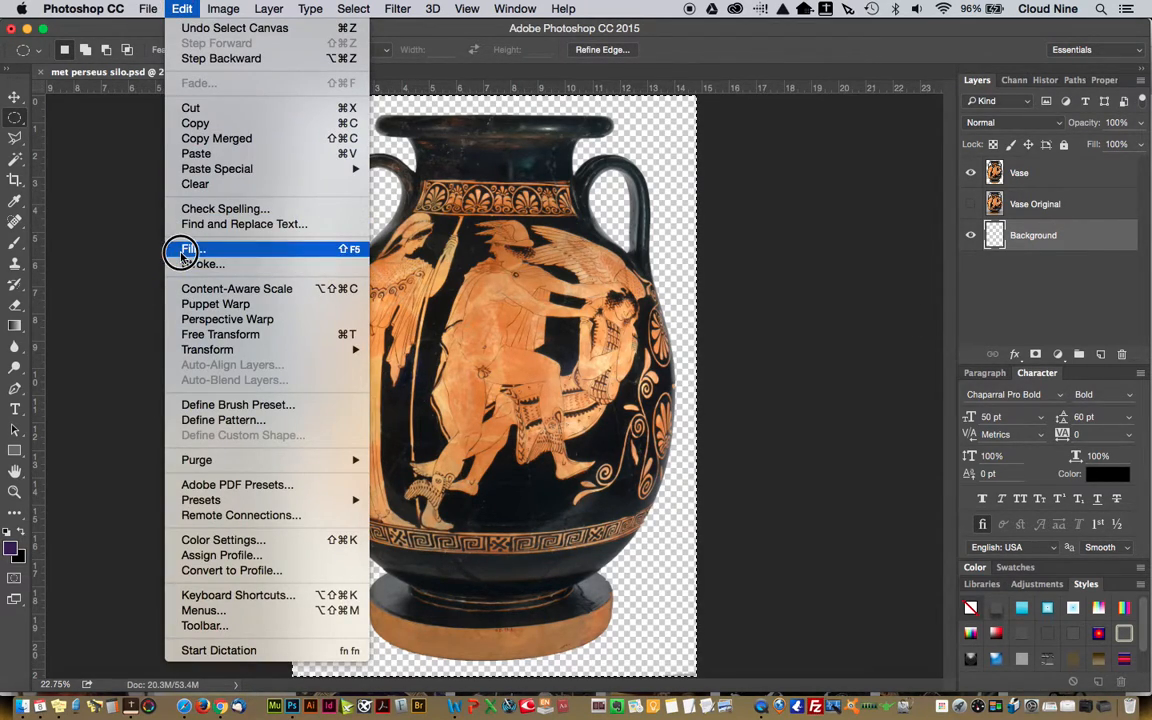
click(186, 249)
click(569, 258)
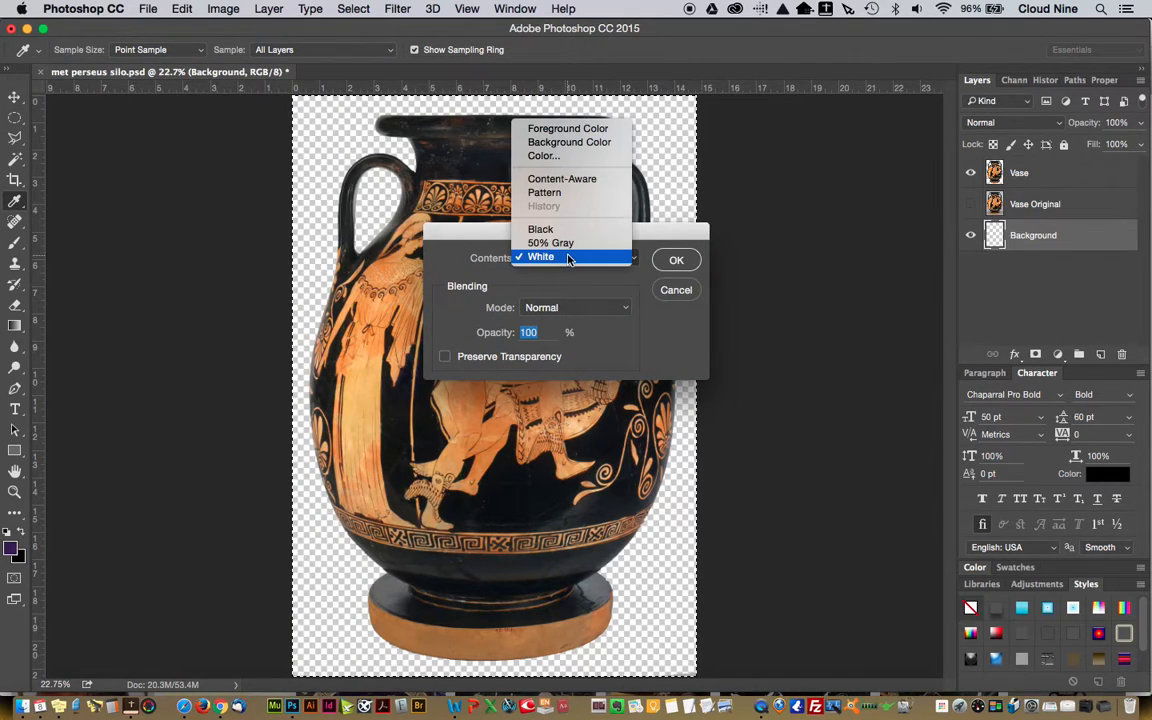
click(553, 229)
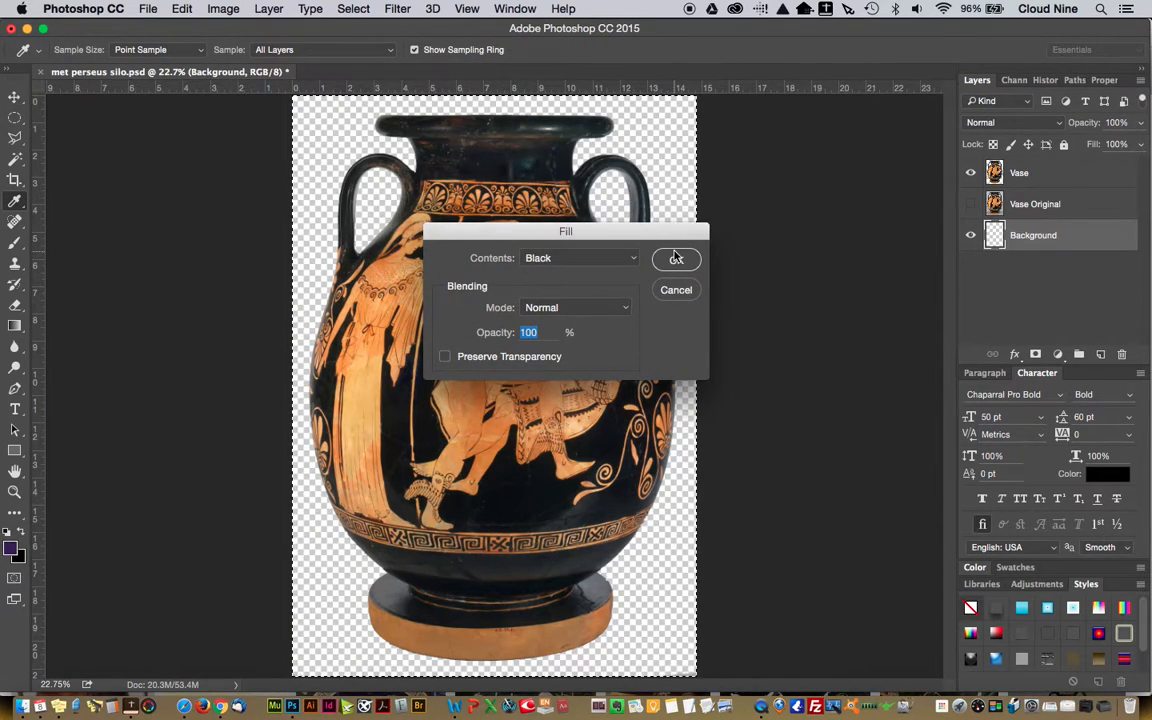
click(676, 258)
key(m)
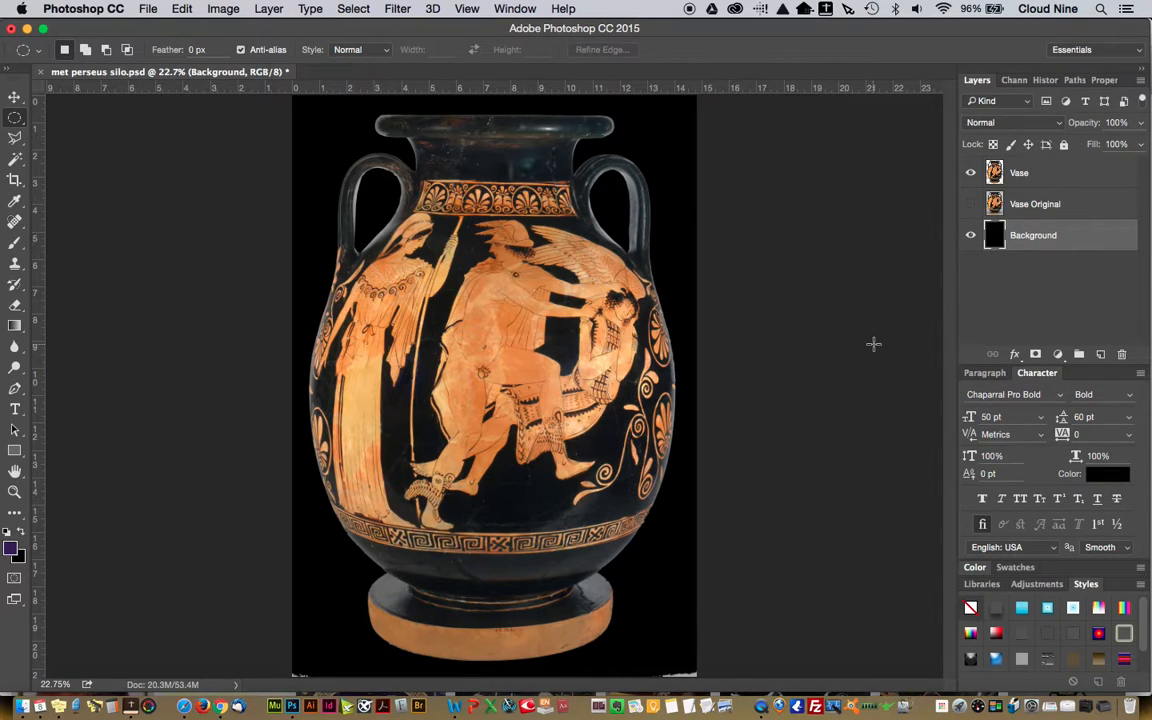
Hide the Background layer and save the document along with a PNG copy named met perseus silo.png in the IMAGES folder
click(971, 238)
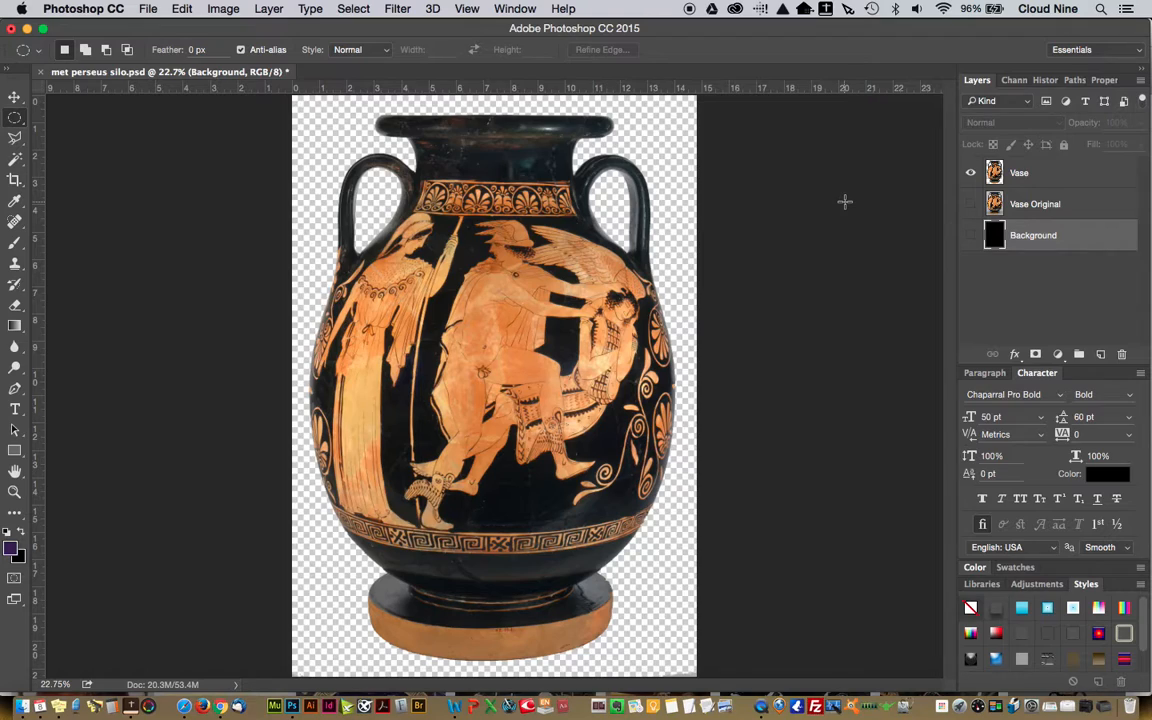
key(super+s)
click(150, 10)
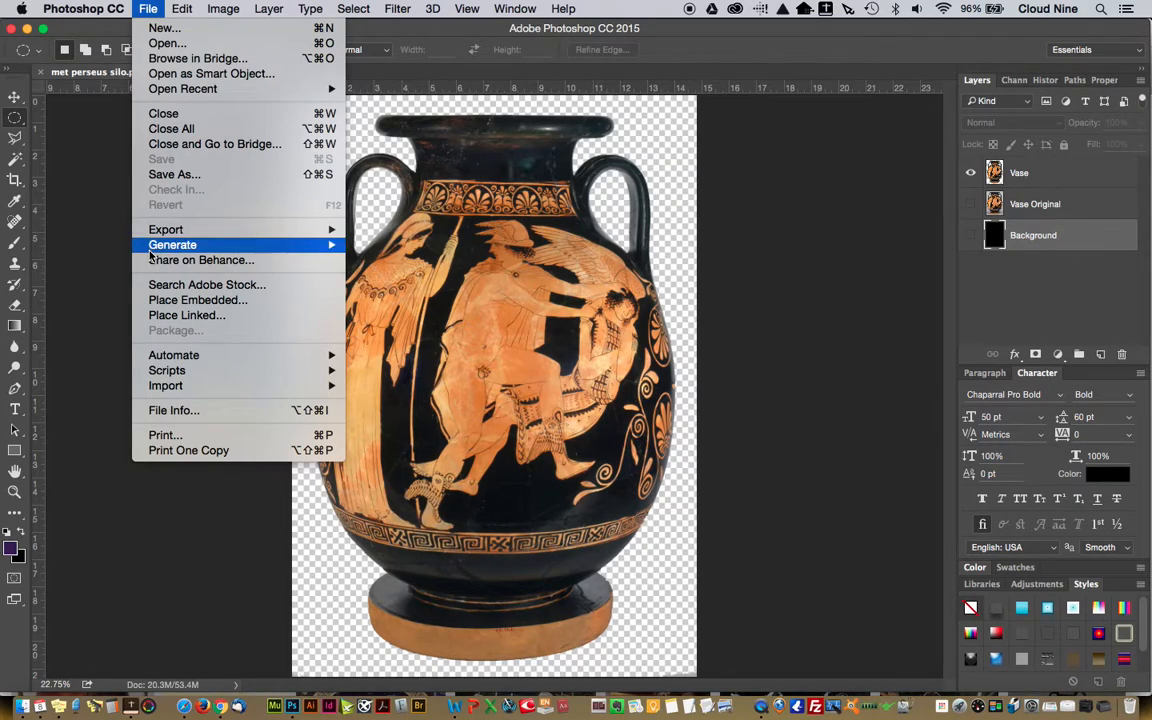
click(166, 177)
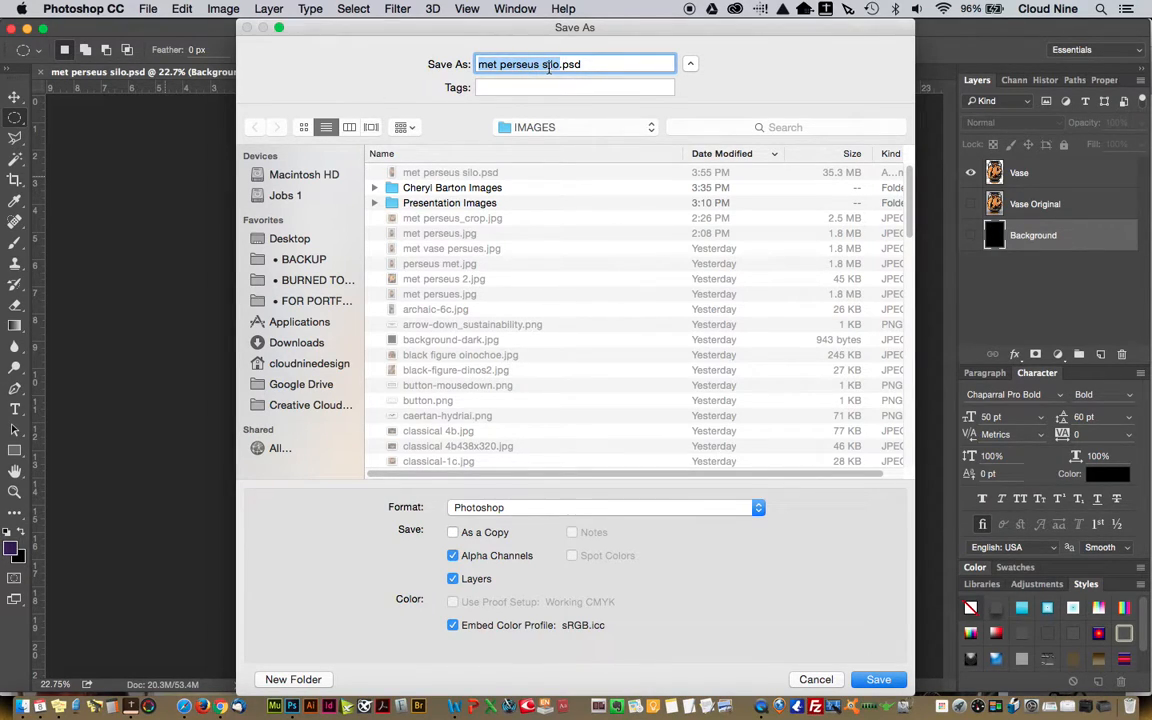
click(507, 509)
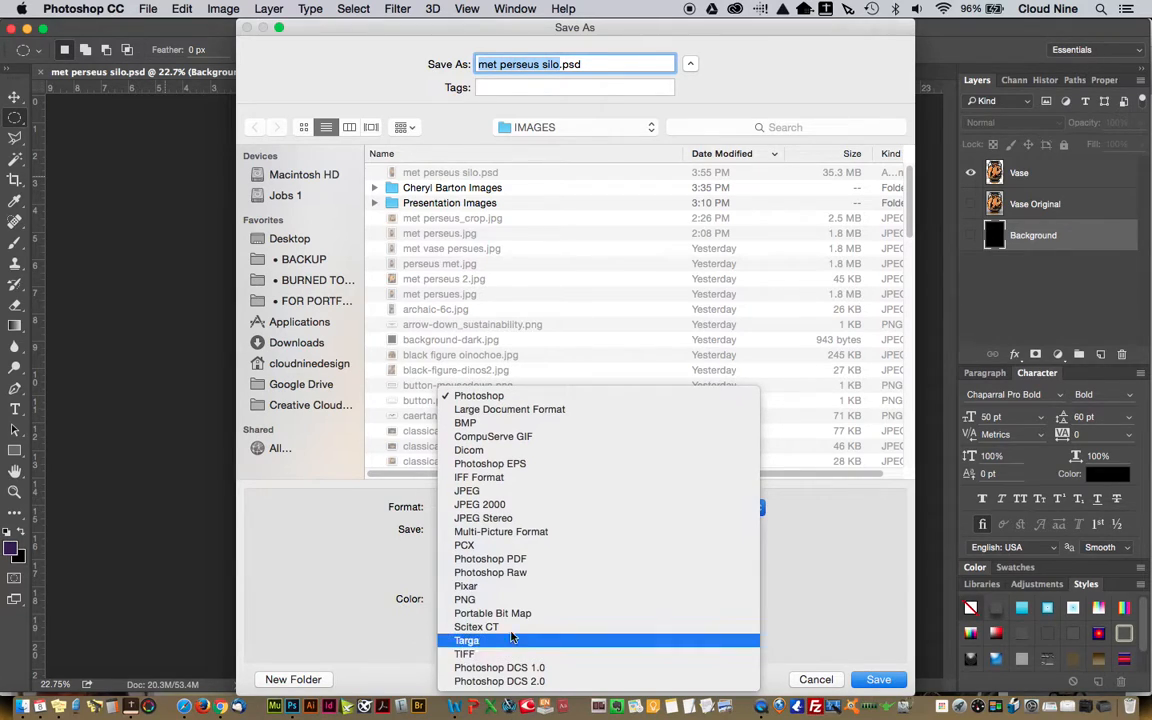
click(478, 600)
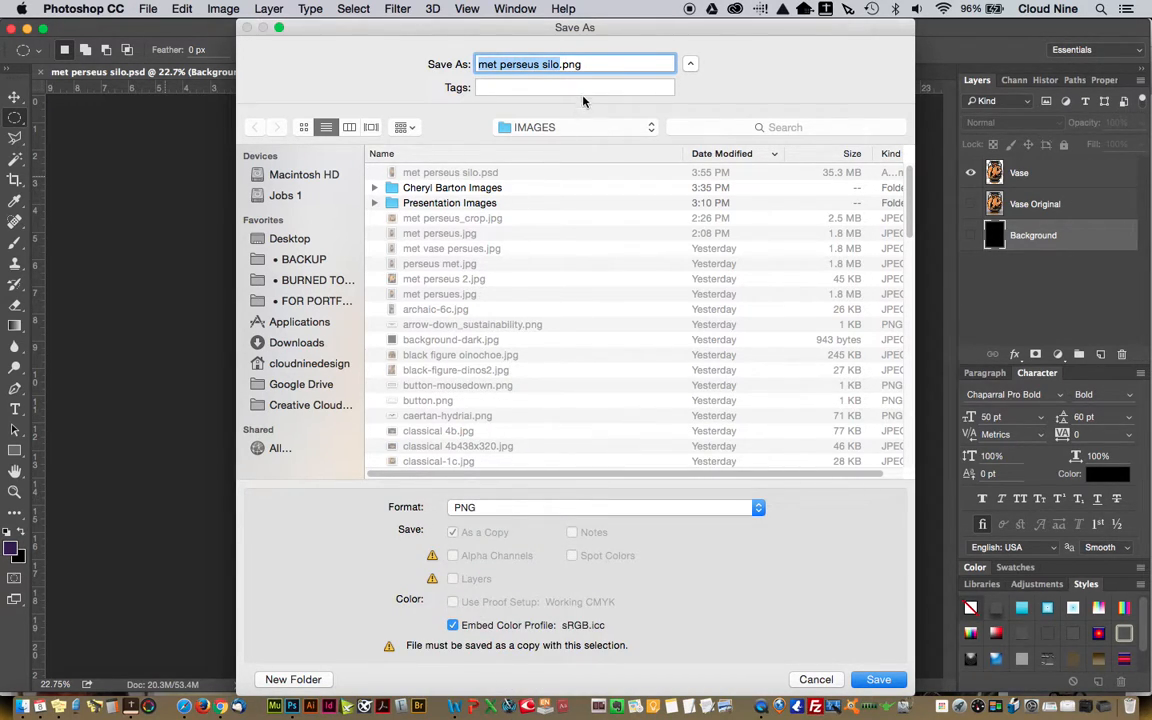
click(562, 64)
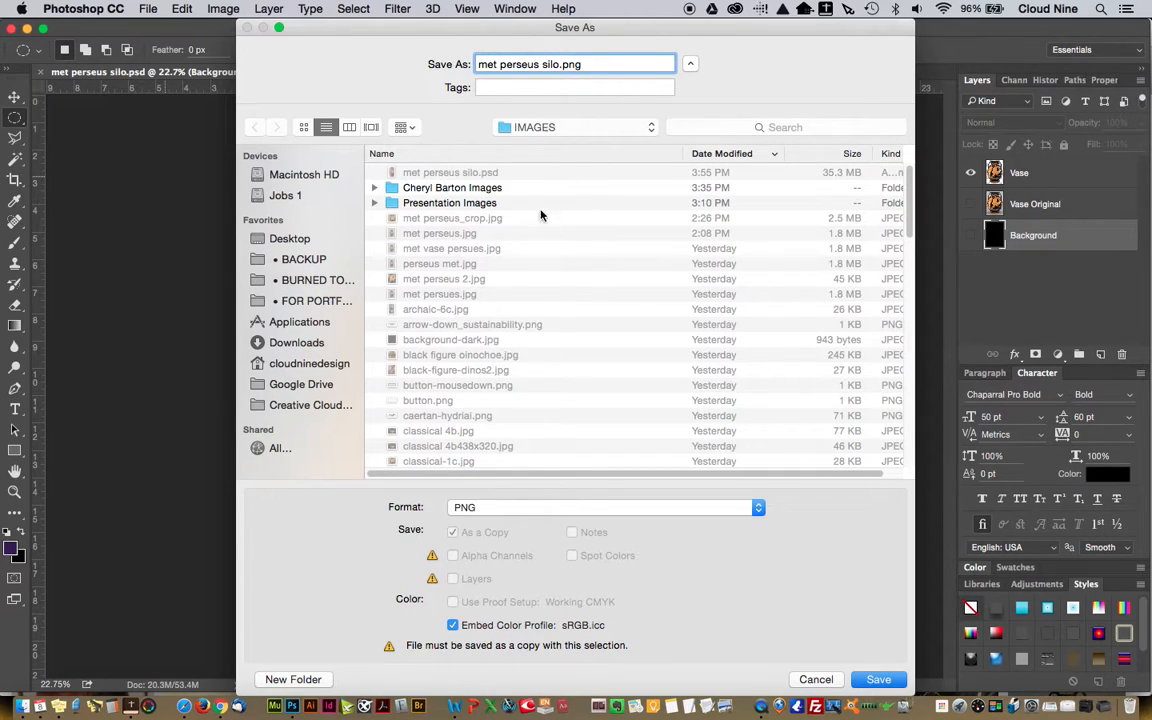
key(Return)
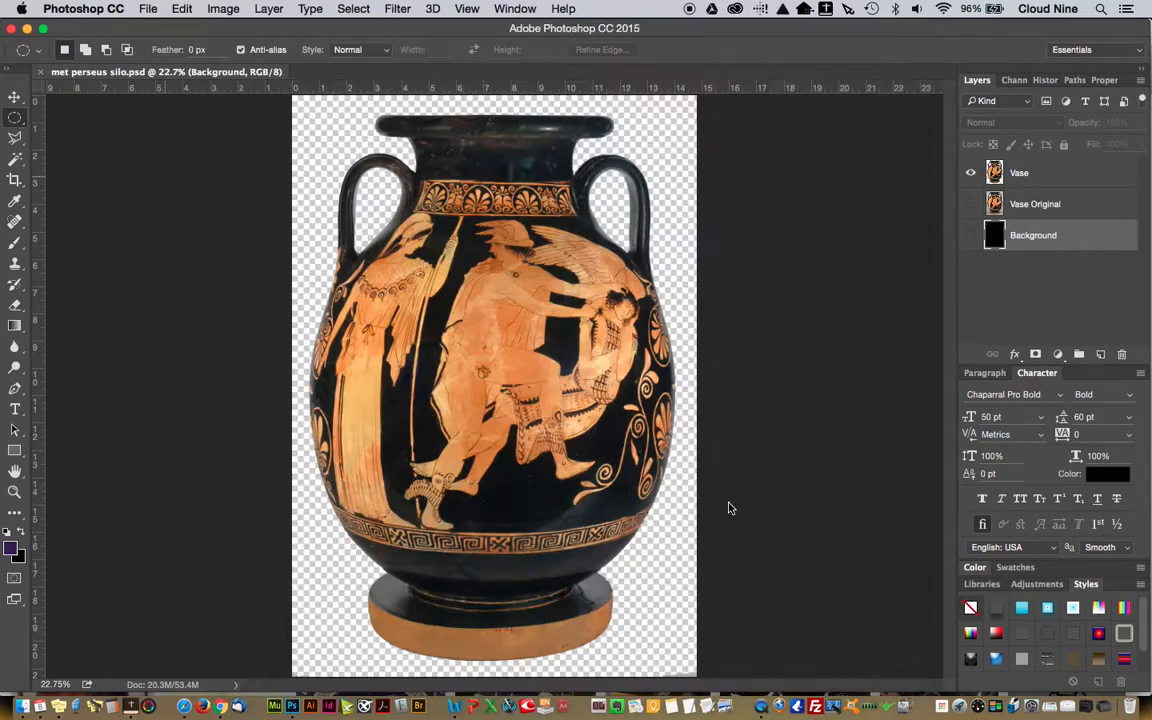
click(615, 240)
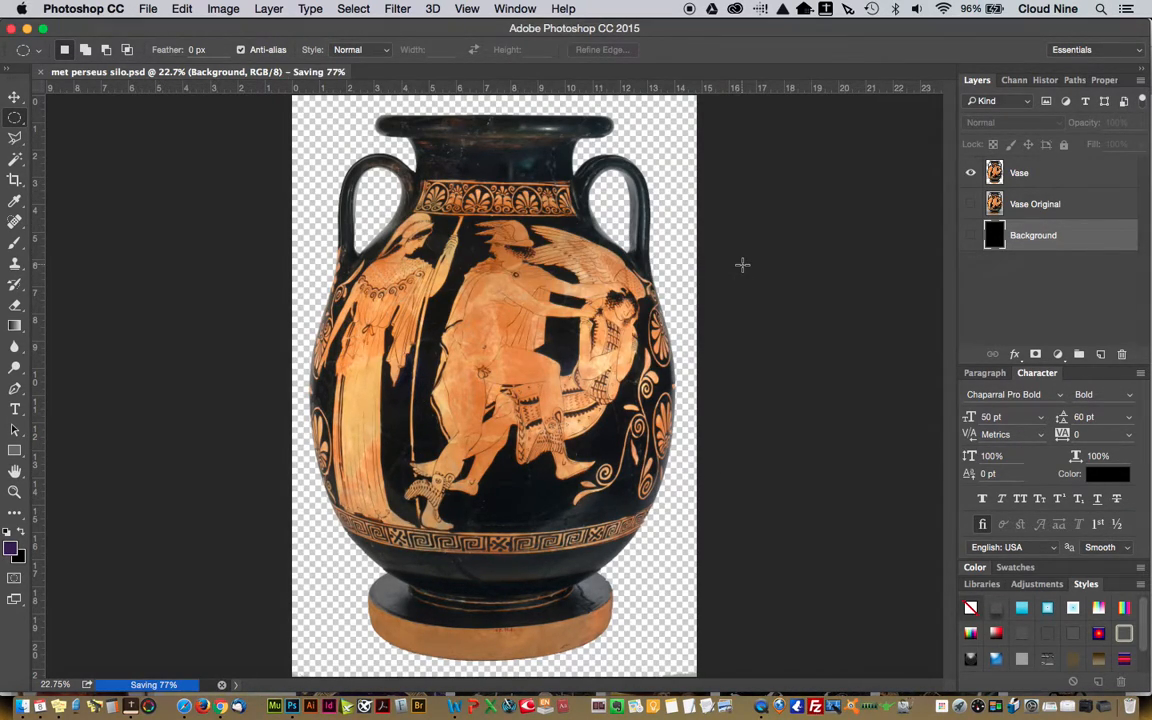
Switch to Microsoft Word and create a new blank document
click(452, 707)
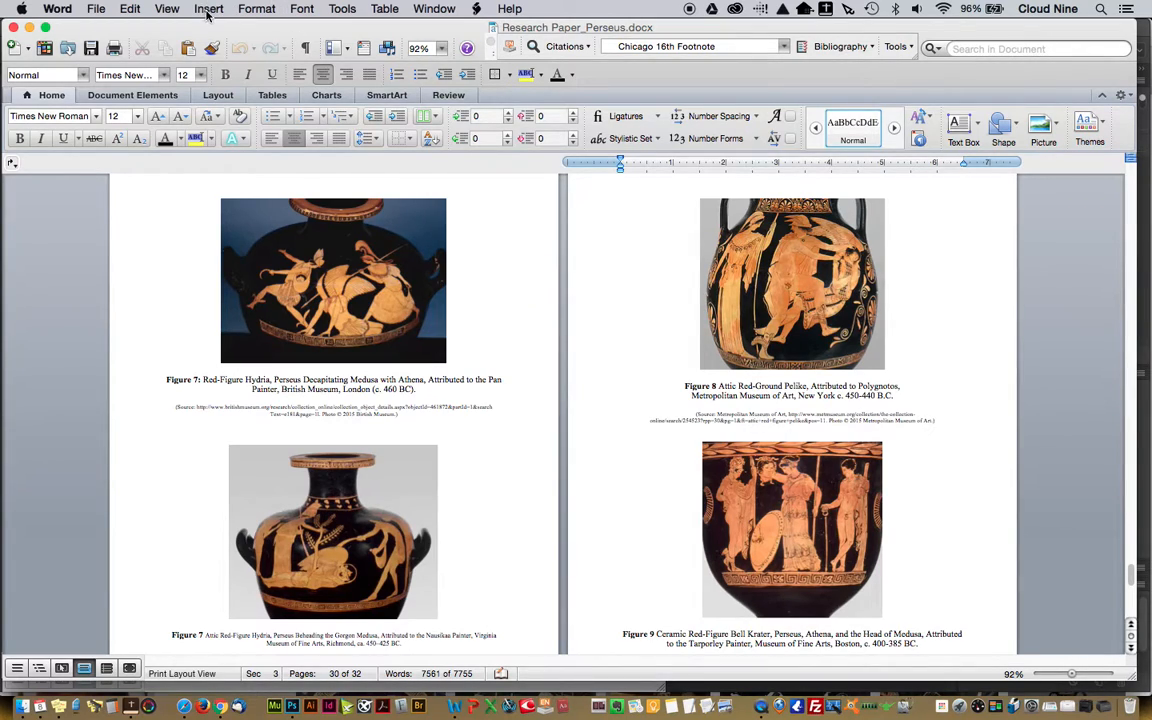
key(super+s)
key(super+n)
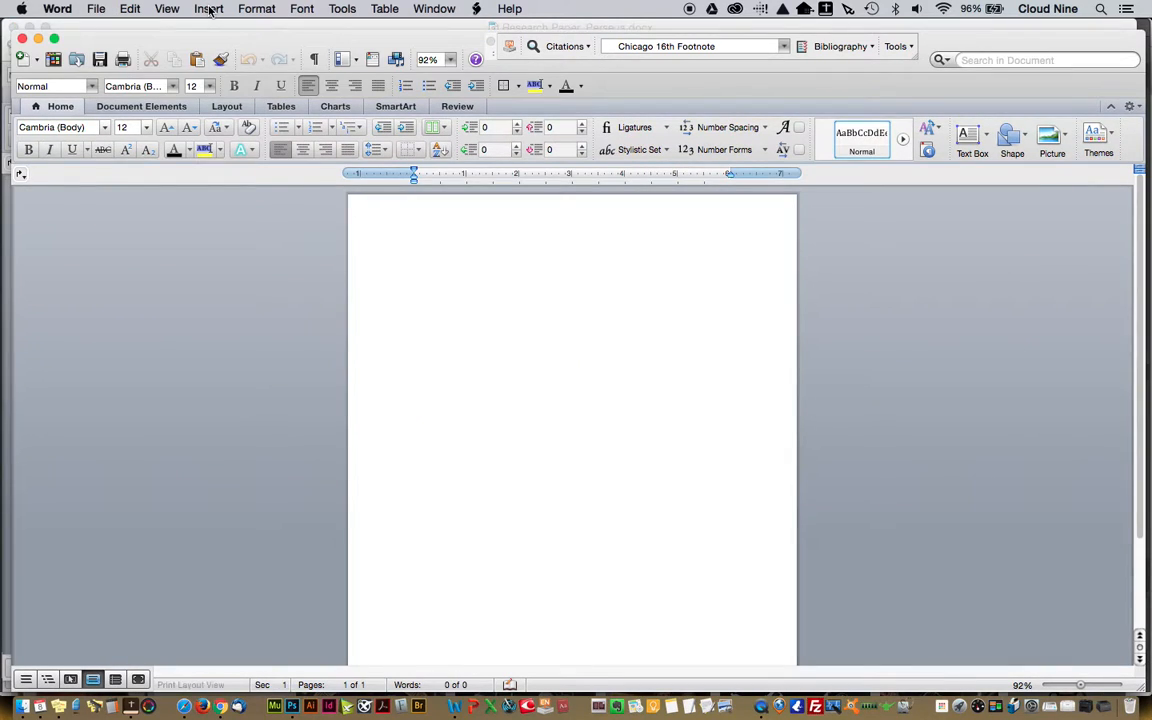
Insert the picture met perseus silo.png from the IMAGES folder into the blank document
click(208, 8)
mouse_move(220, 268)
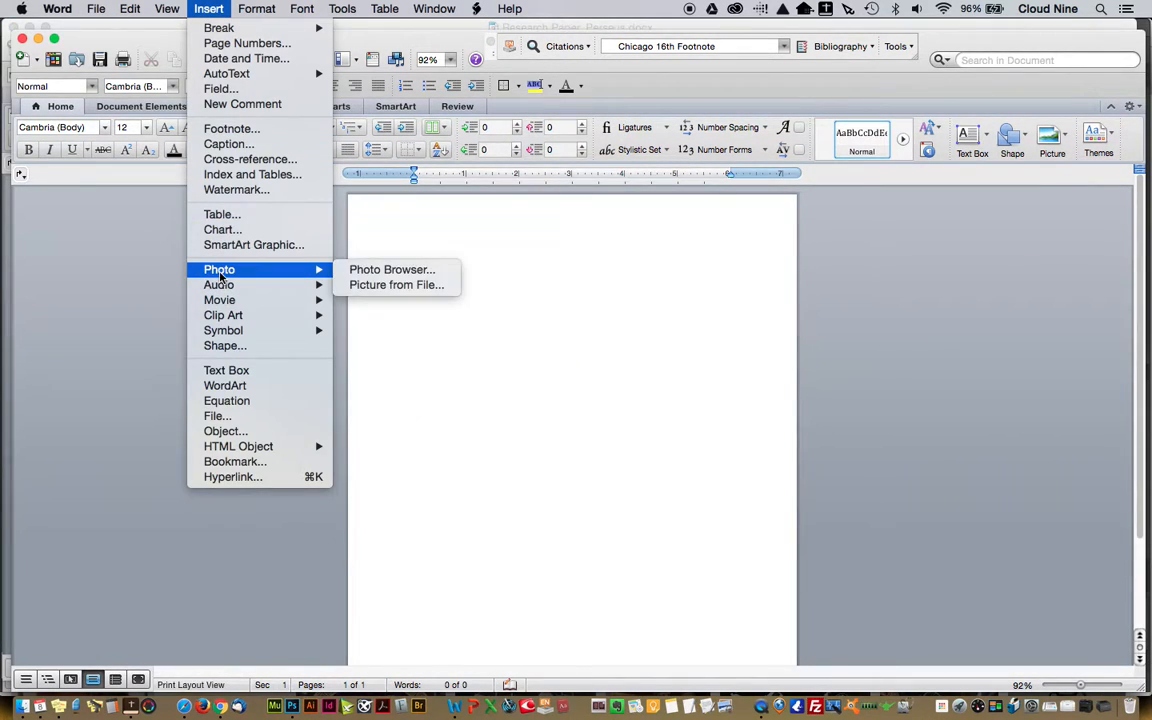
click(390, 285)
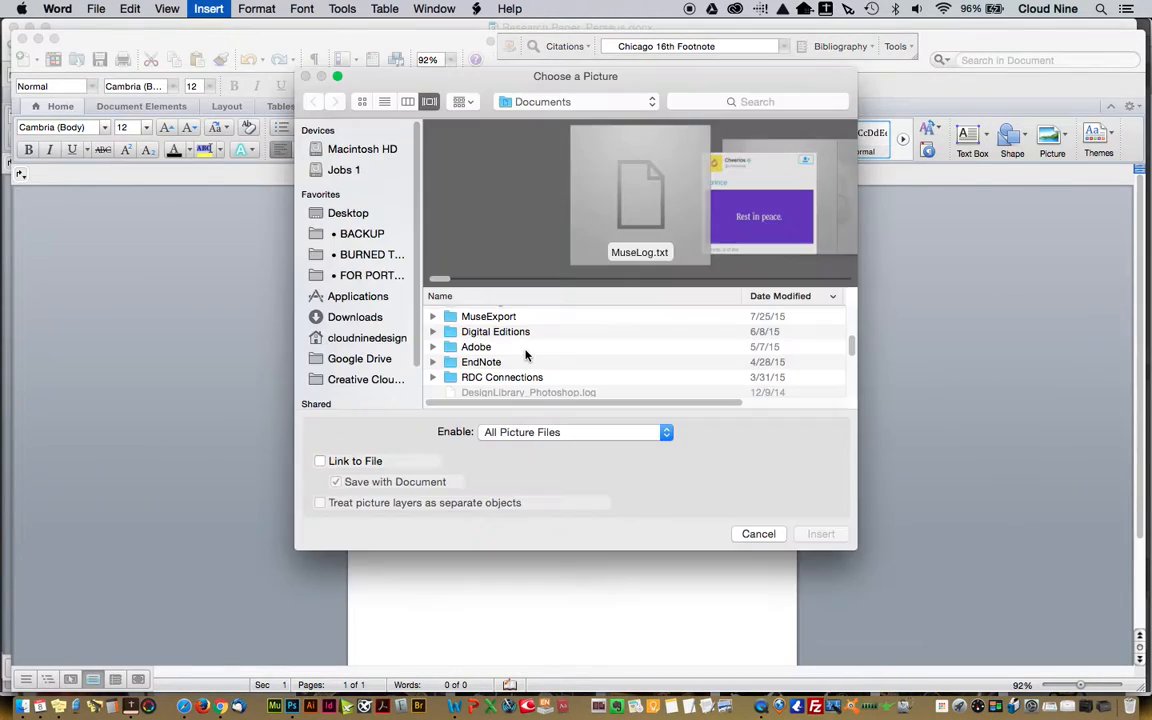
click(580, 102)
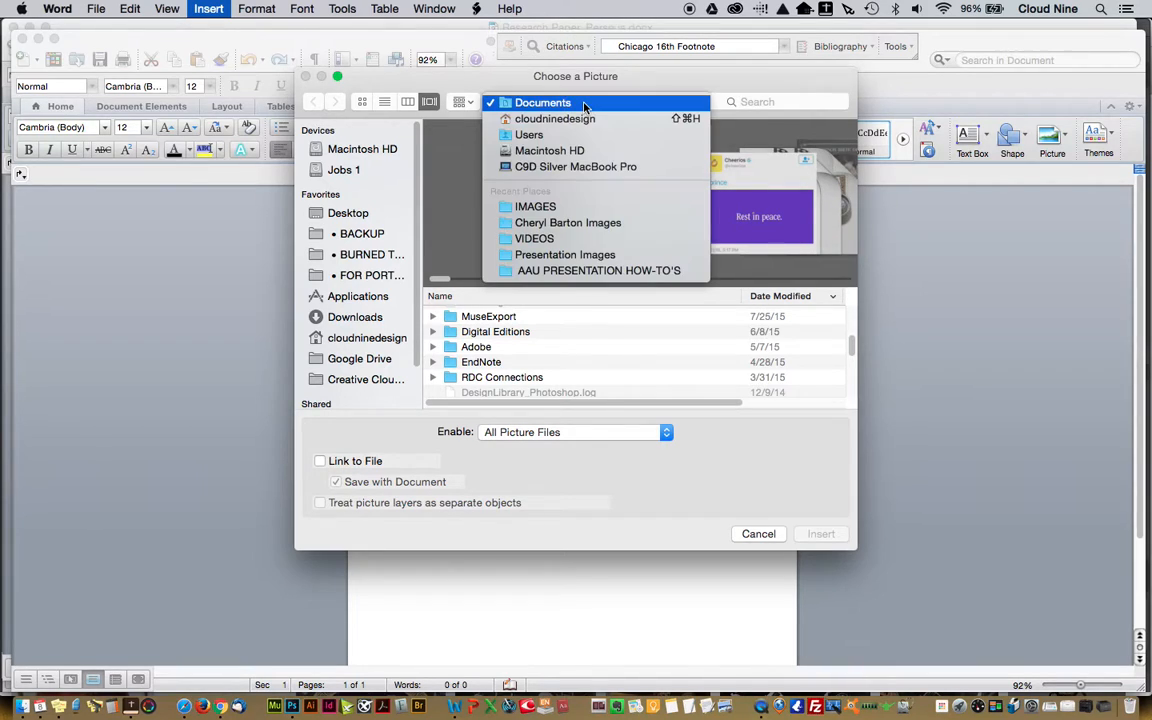
click(557, 210)
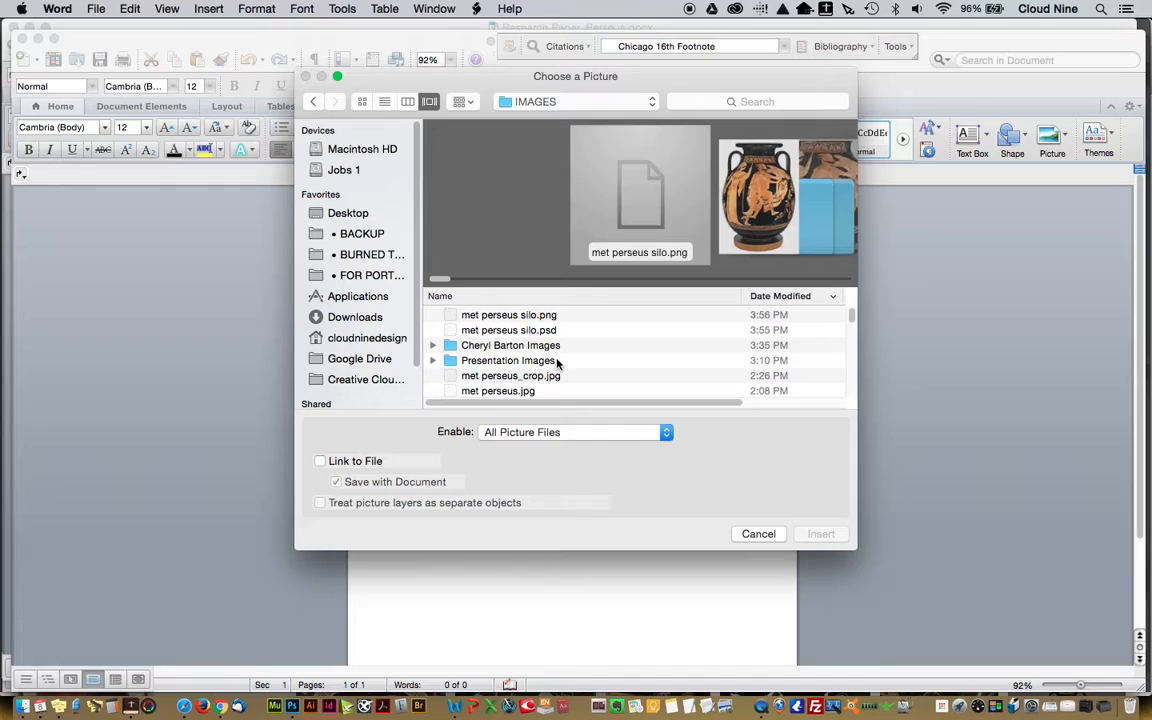
double_click(514, 315)
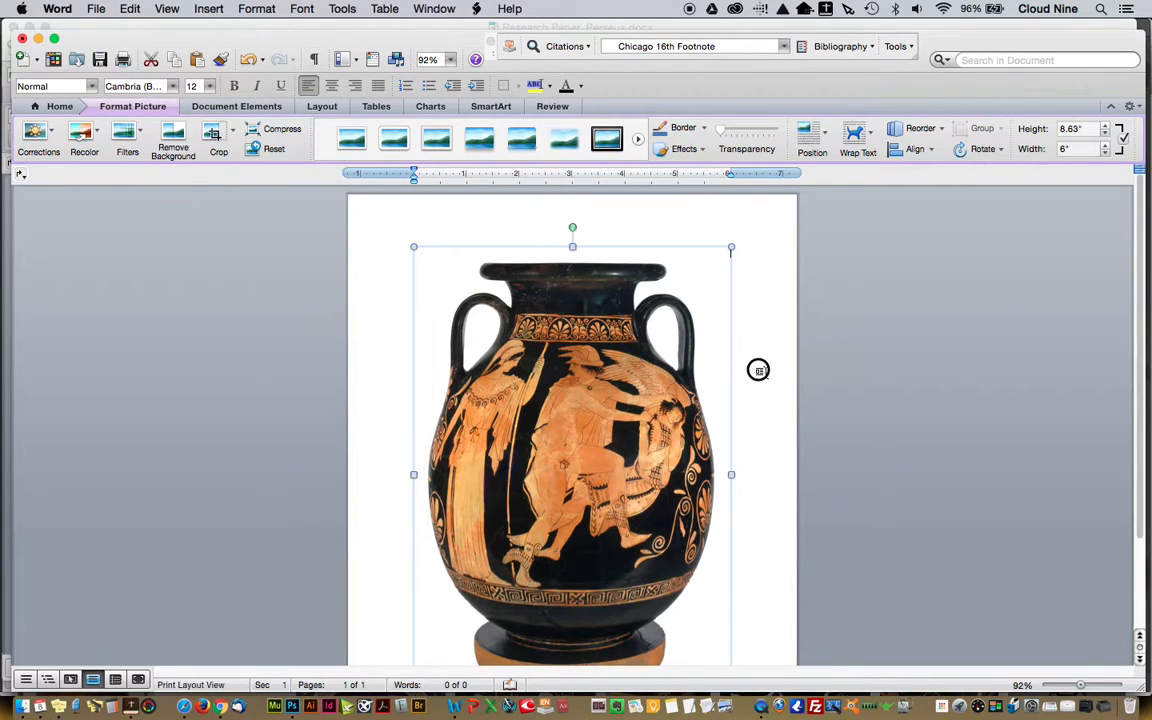
Scale the vase picture down proportionally to about 4" high and 2.79" wide, and deselect it
click(763, 372)
click(673, 393)
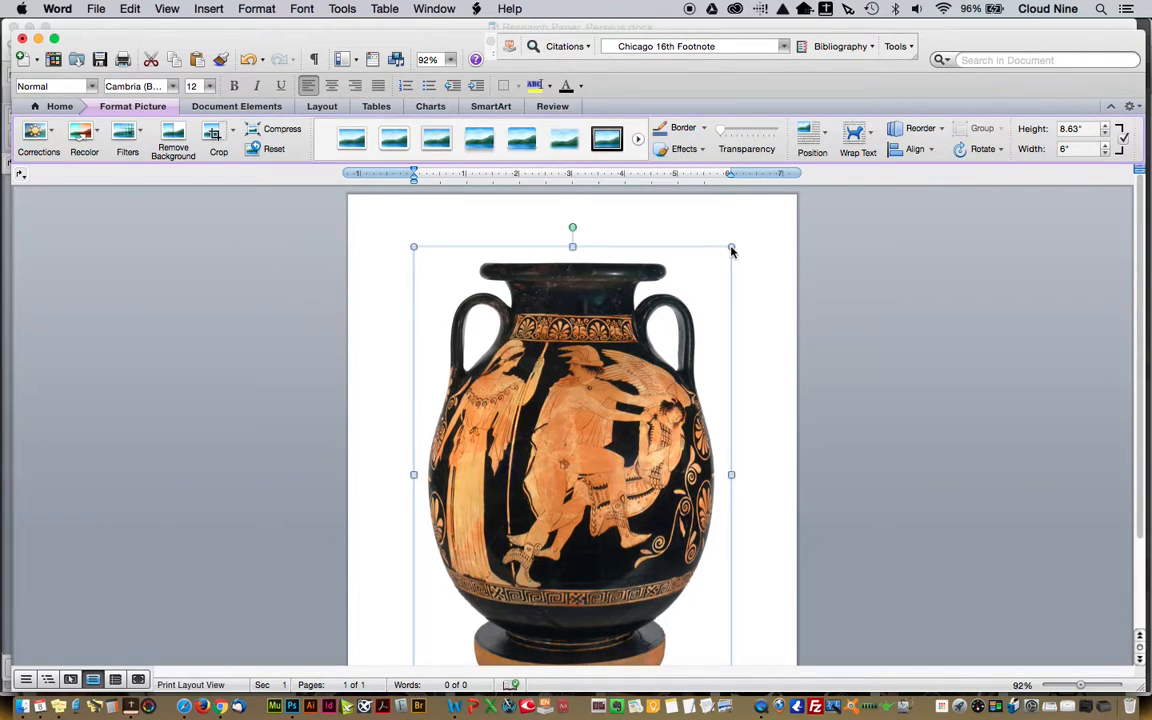
drag(590, 355, 612, 419)
click(645, 452)
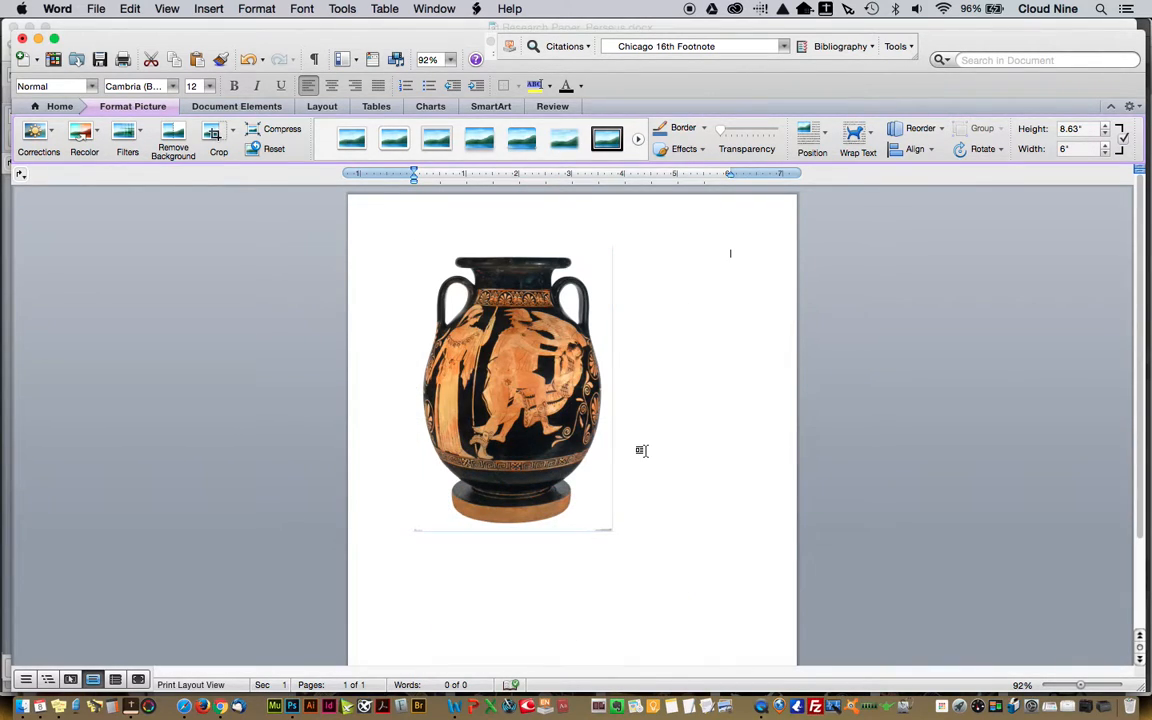
click(580, 353)
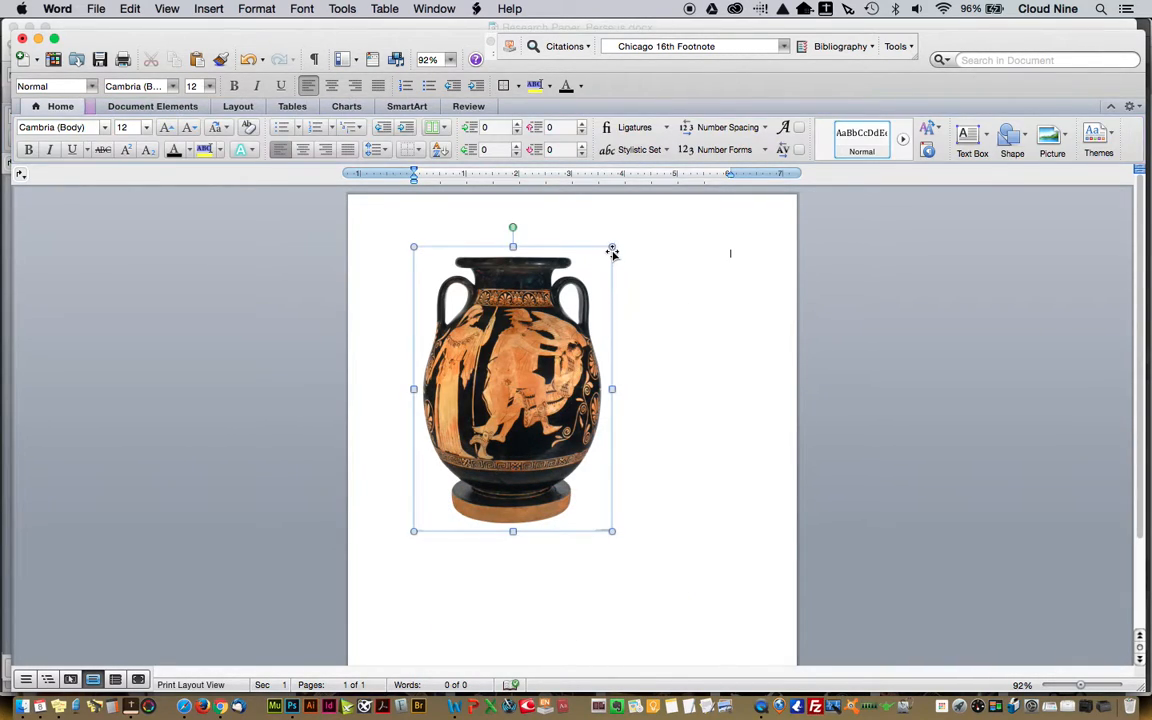
click(613, 247)
drag(613, 247, 571, 348)
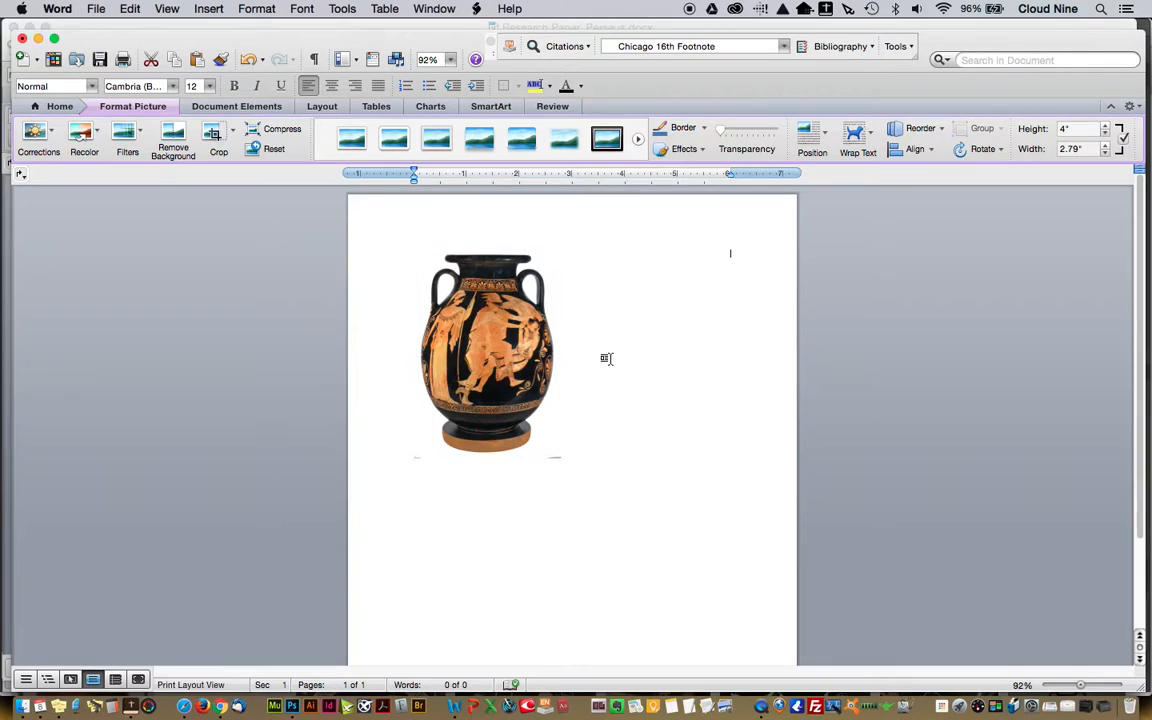
click(640, 497)
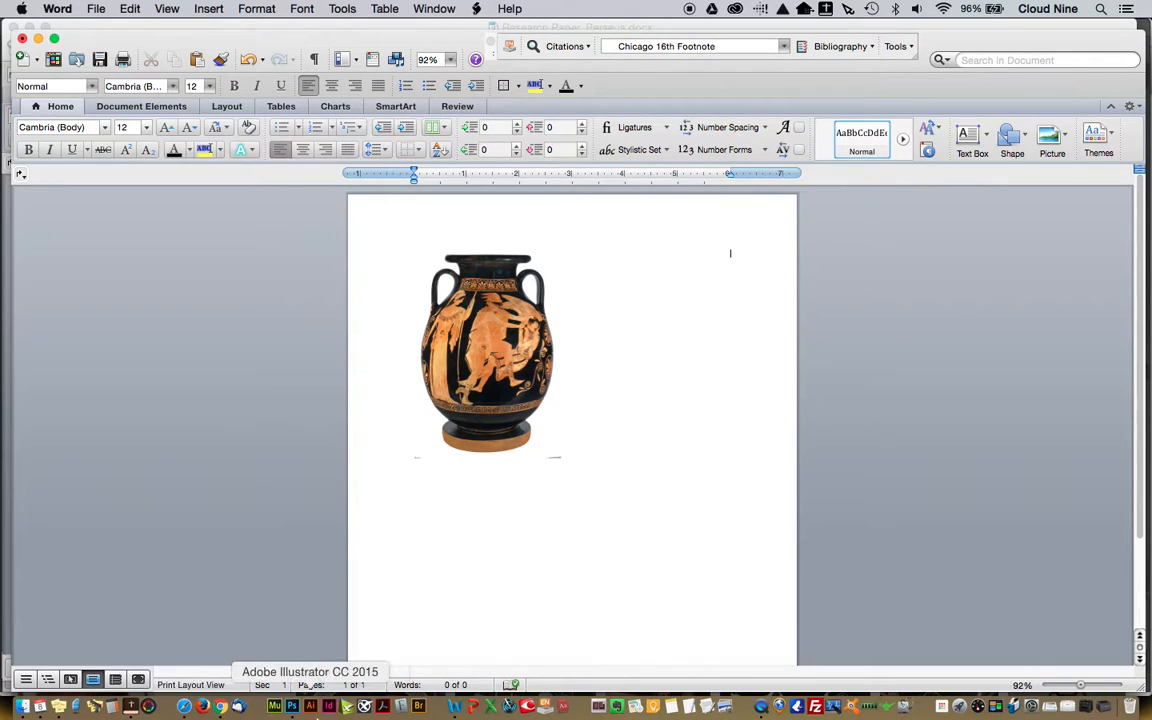
Switch to Photoshop and show the Vase Original layer in place of the Vase layer to examine its gray background
click(292, 706)
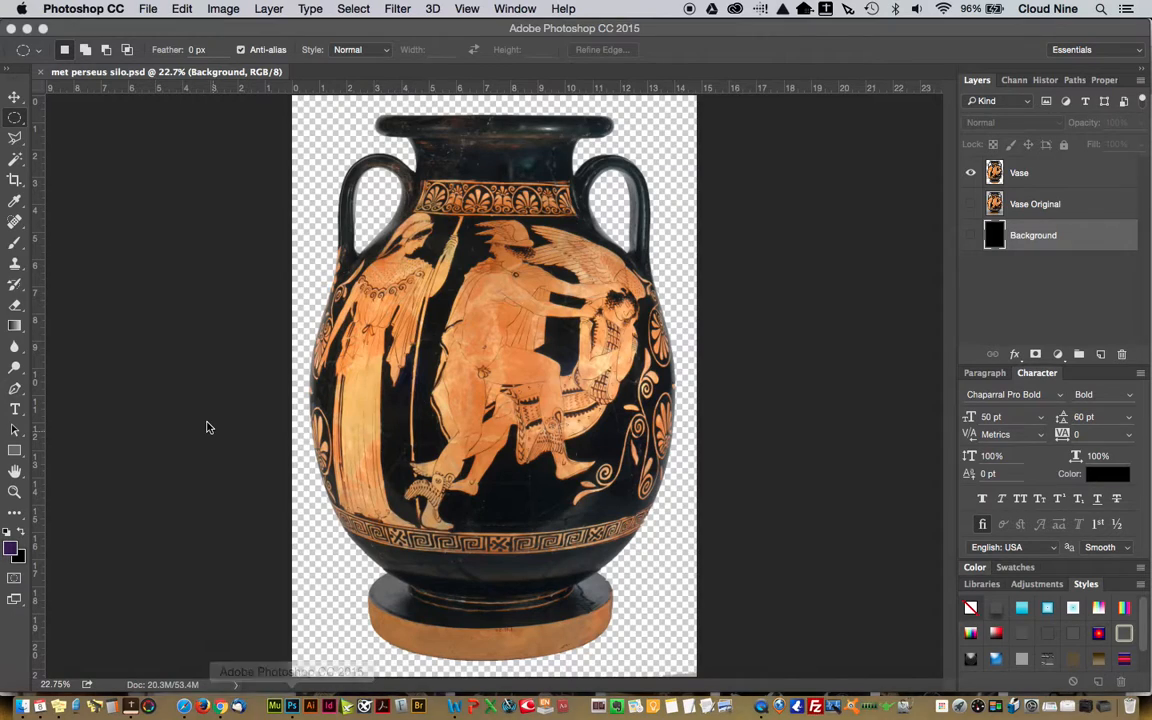
click(15, 159)
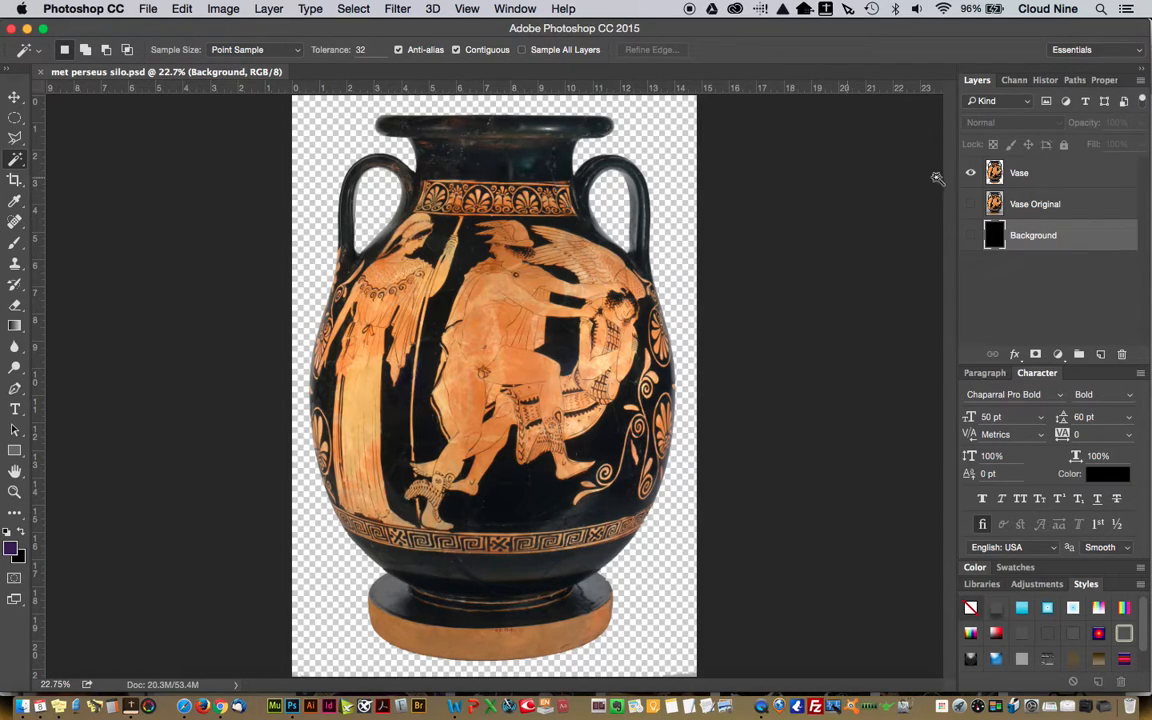
click(970, 172)
click(970, 204)
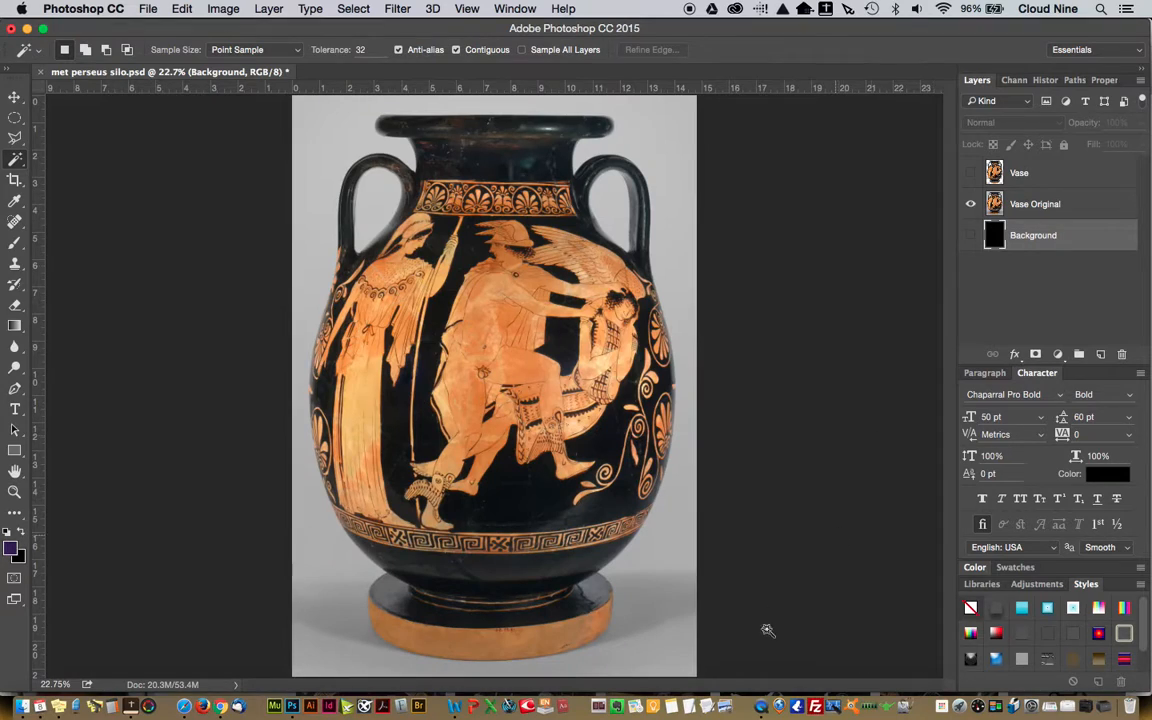
Make Vase the only visible layer again, choose the Rectangular Marquee tool and clear the whole-canvas selection
key(super+a)
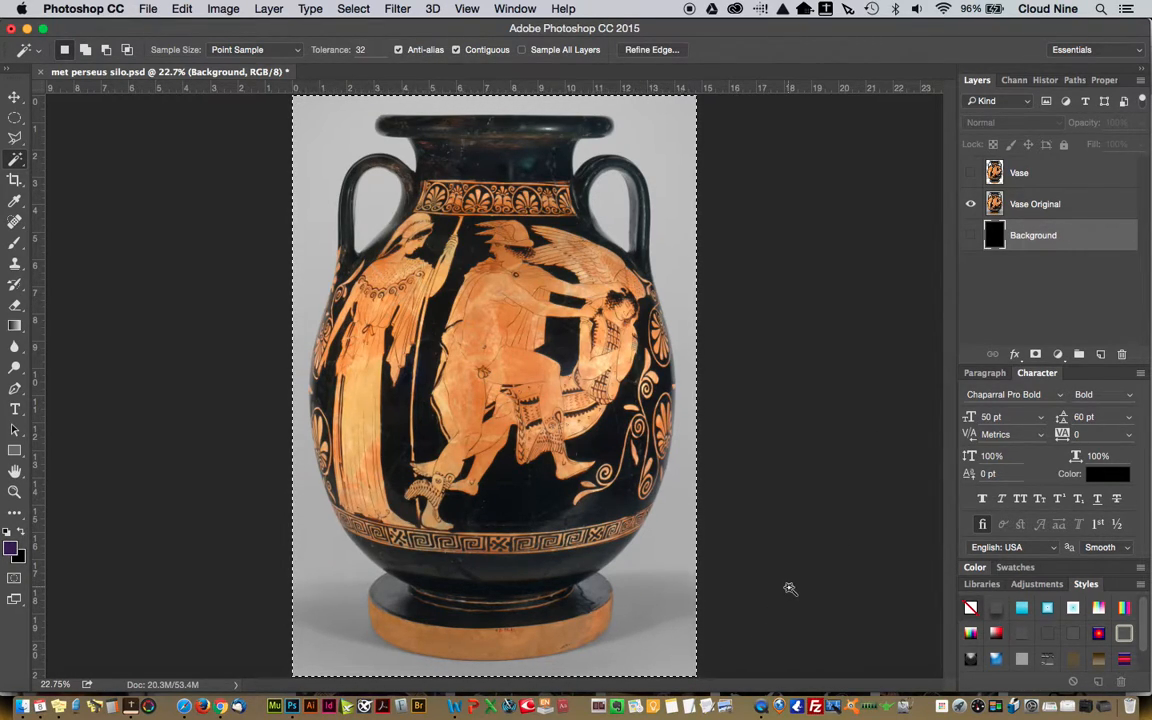
drag(22, 120, 72, 115)
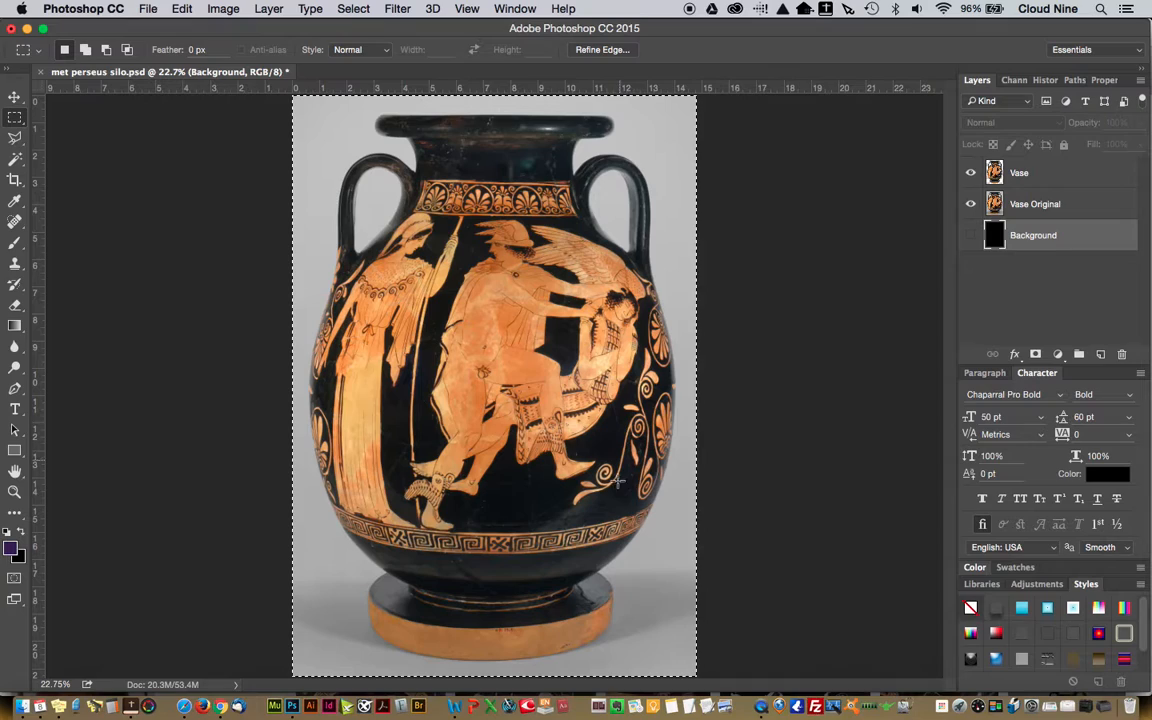
click(970, 204)
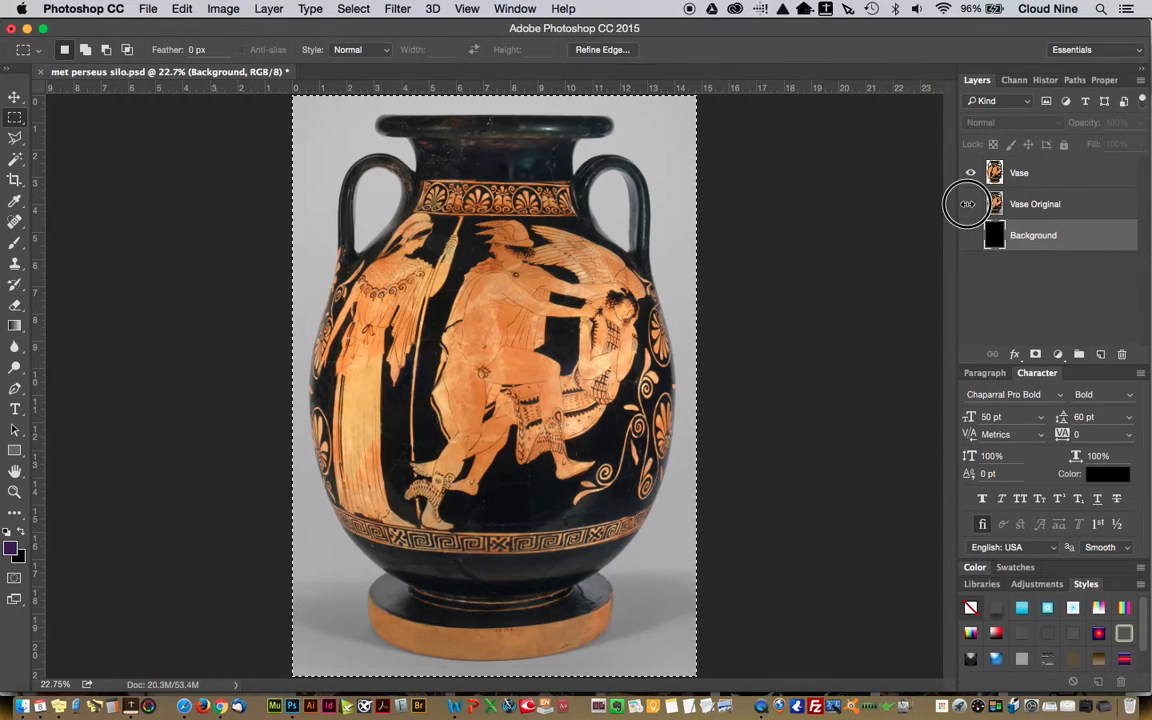
key(super+d)
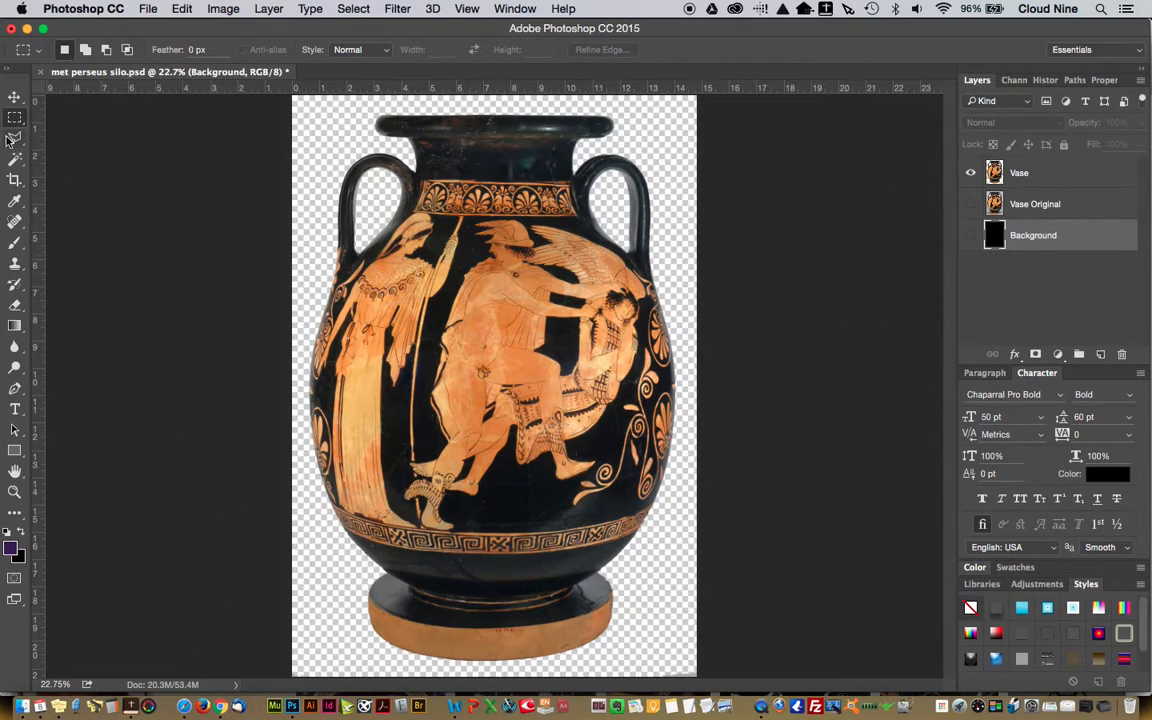
Marquee-select a thin strip across the full width of the canvas's bottom edge, covering the leftover gray pixels, and inspect it at both corners
drag(273, 665, 350, 681)
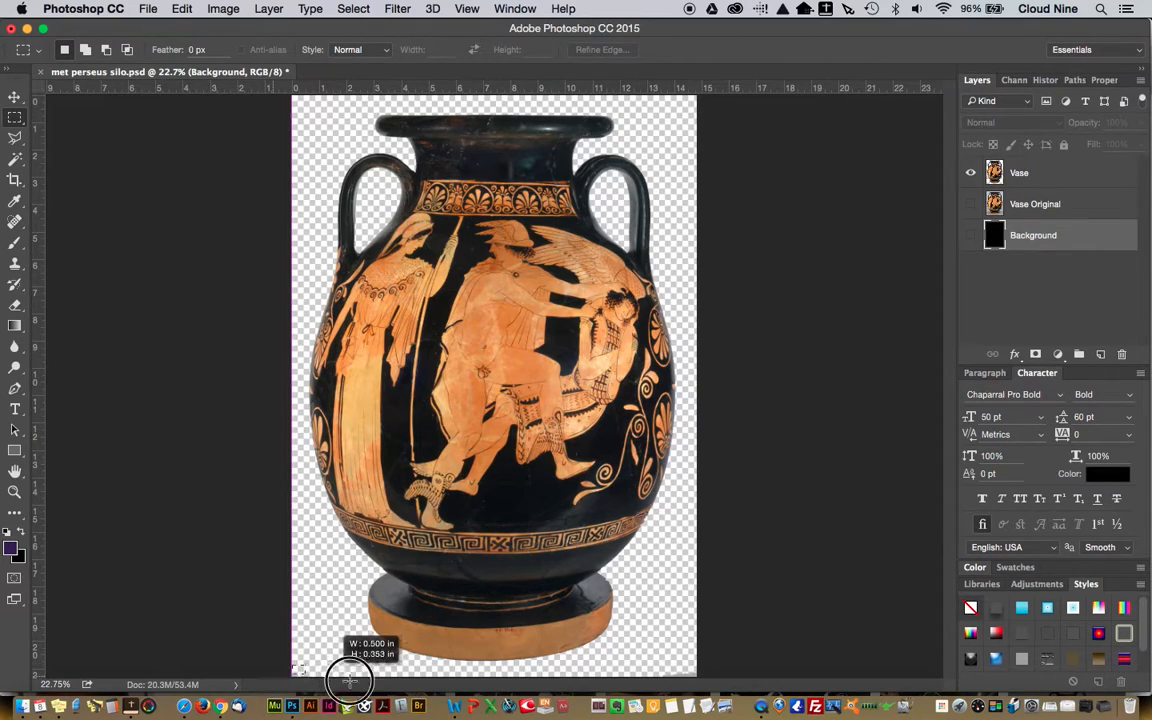
drag(593, 708, 784, 708)
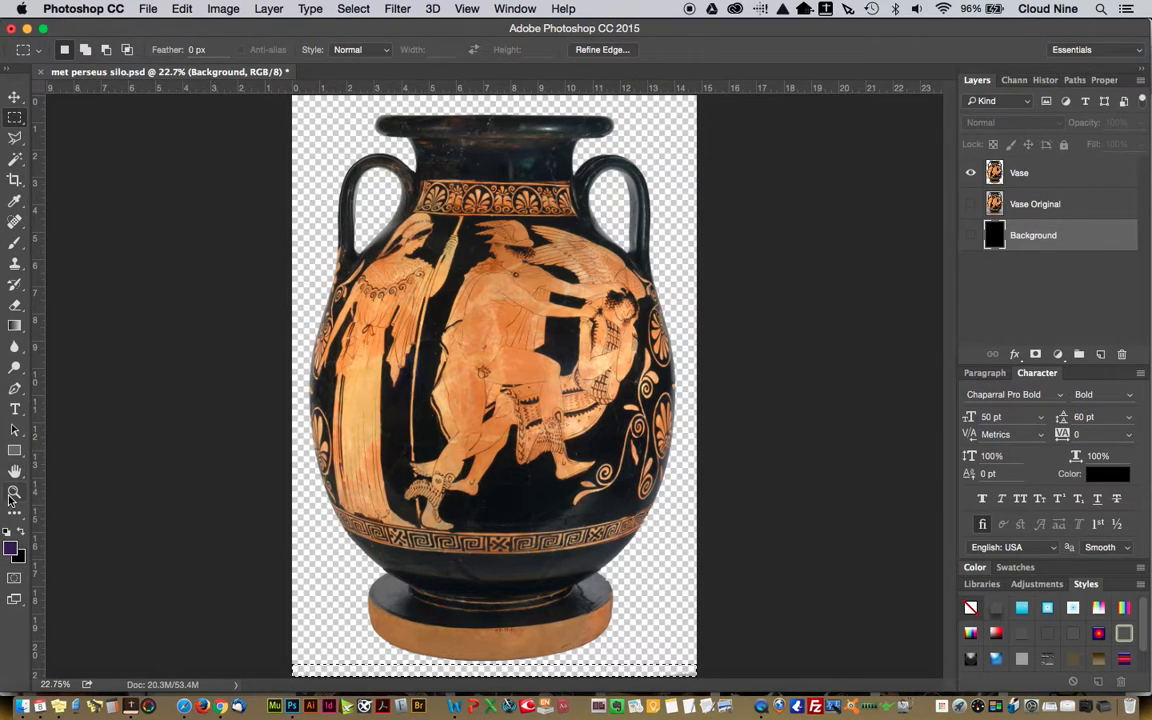
key(z)
drag(616, 658, 722, 483)
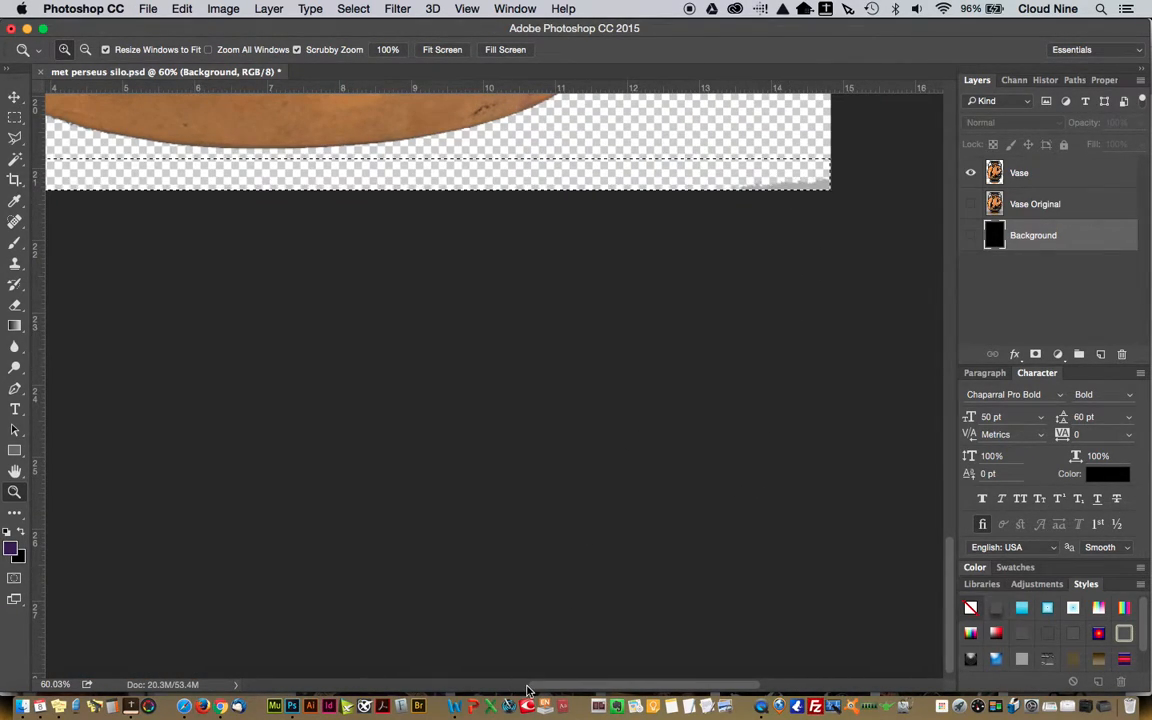
drag(562, 686, 411, 663)
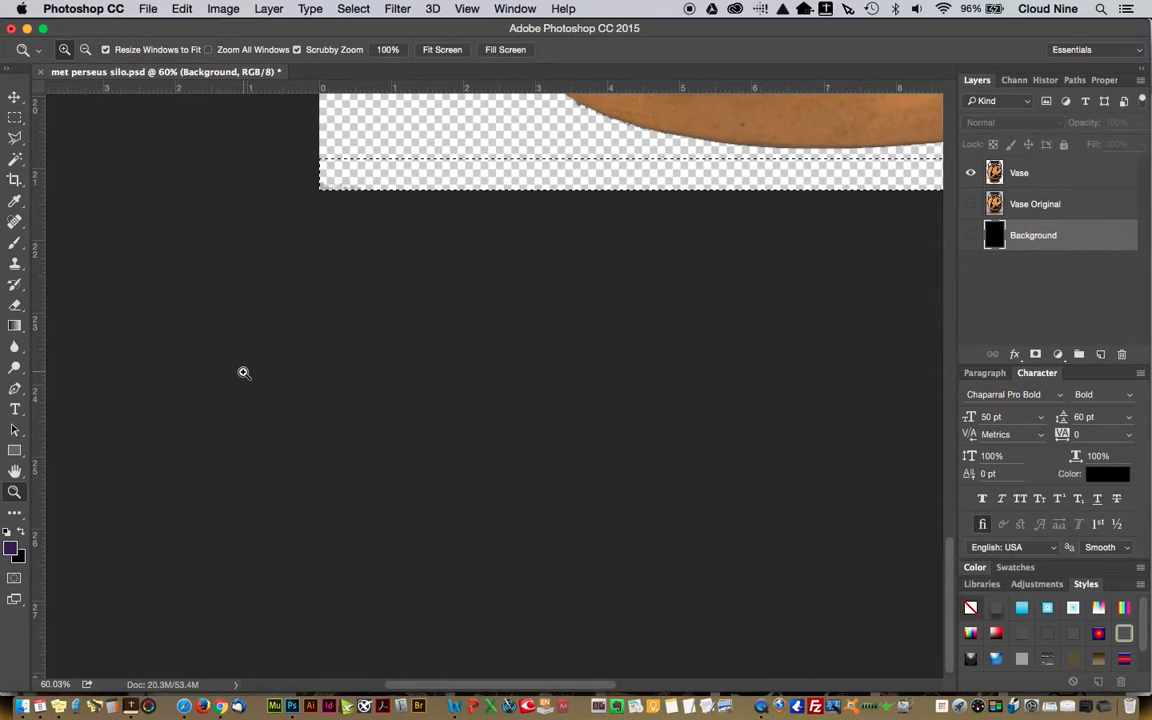
Delete the selected bottom-edge strip's pixels from the Vase layer and clear the selection
click(15, 118)
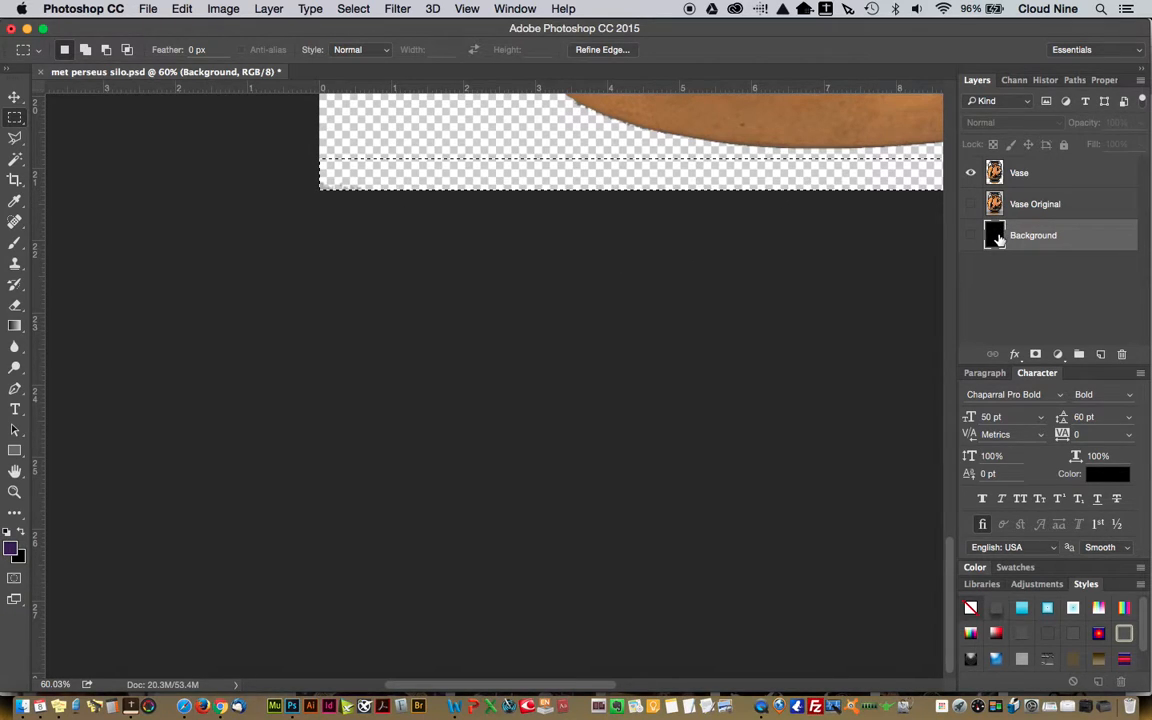
click(1020, 174)
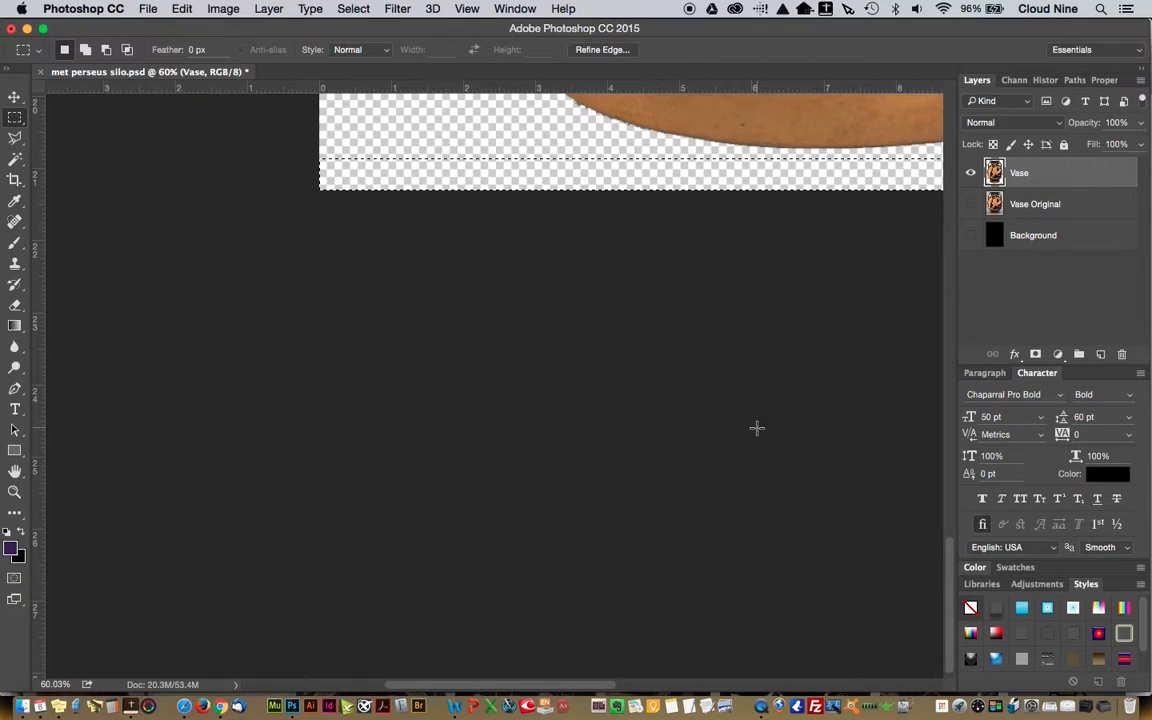
drag(560, 683, 720, 678)
click(763, 234)
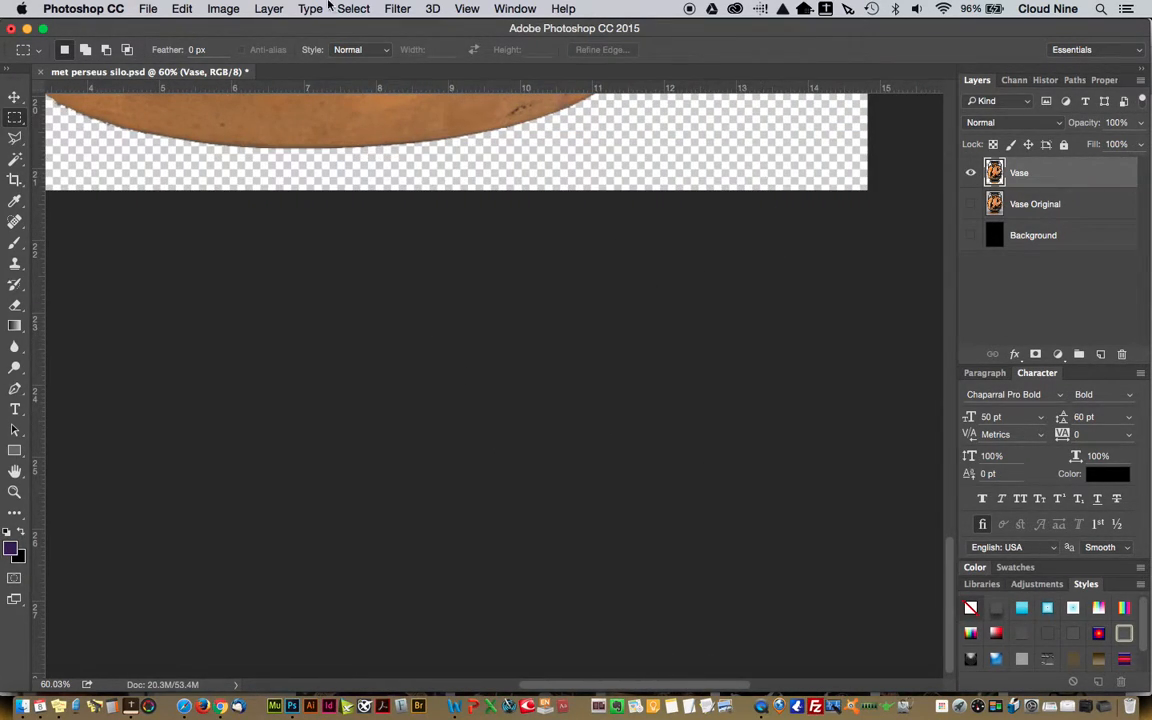
Save the cleaned-up image to the existing met perseus silo.psd file
key(super+0)
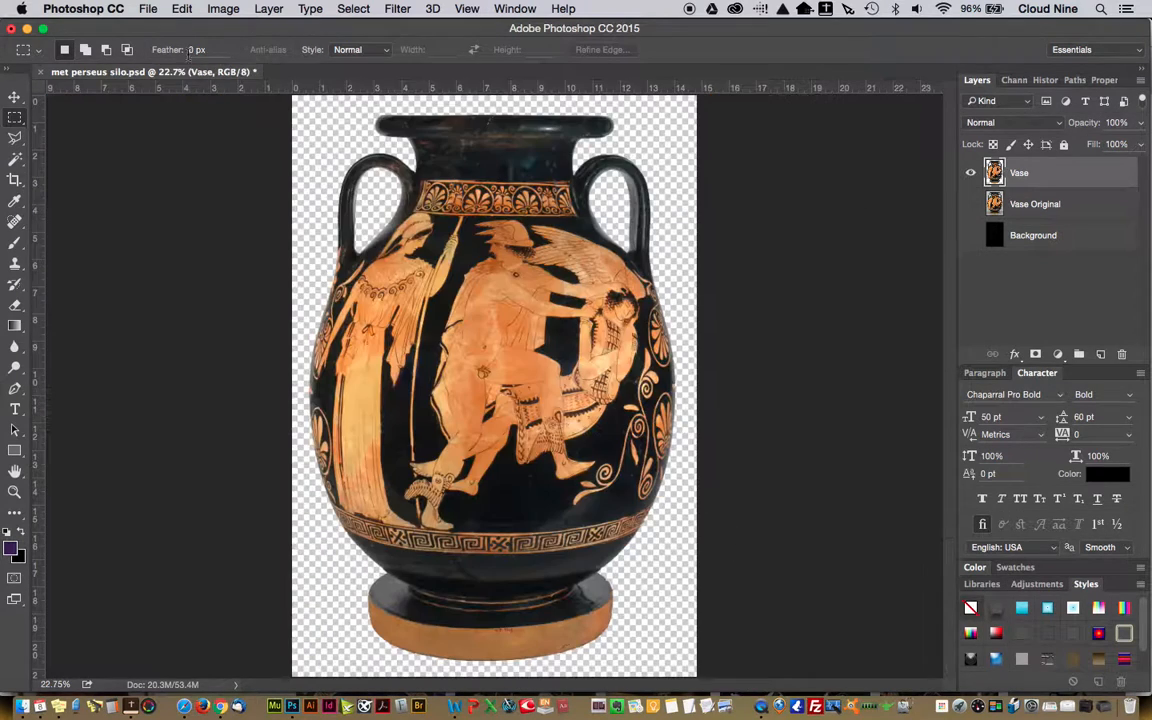
click(147, 8)
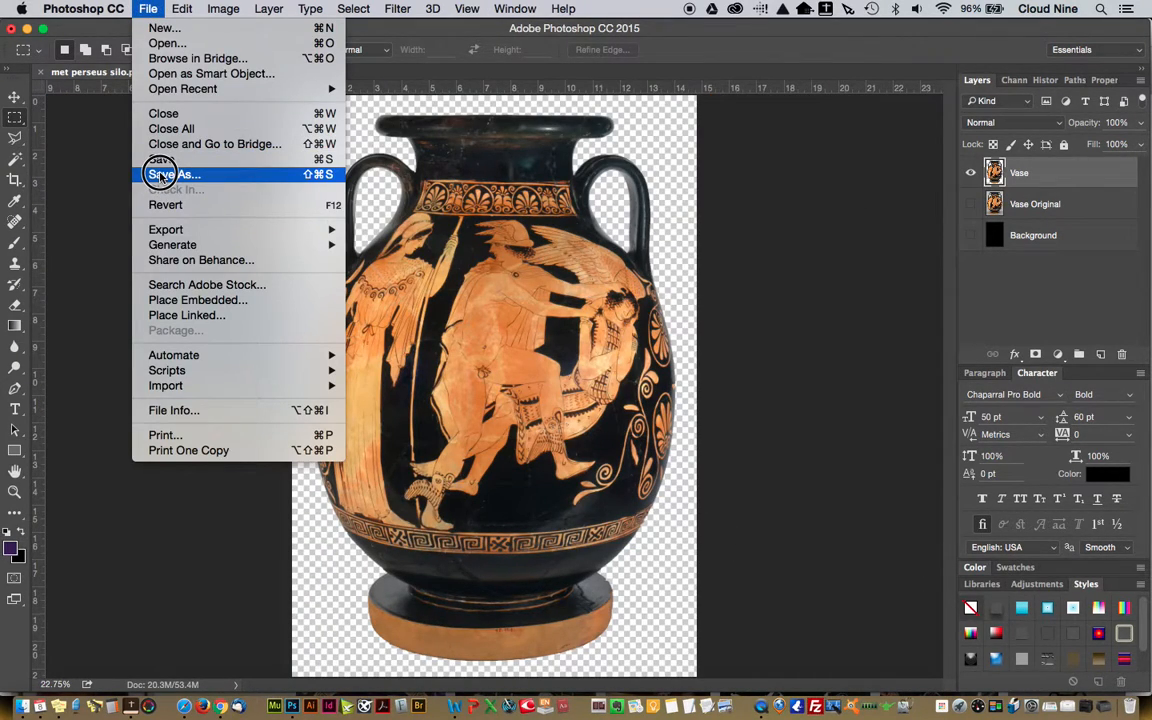
click(155, 159)
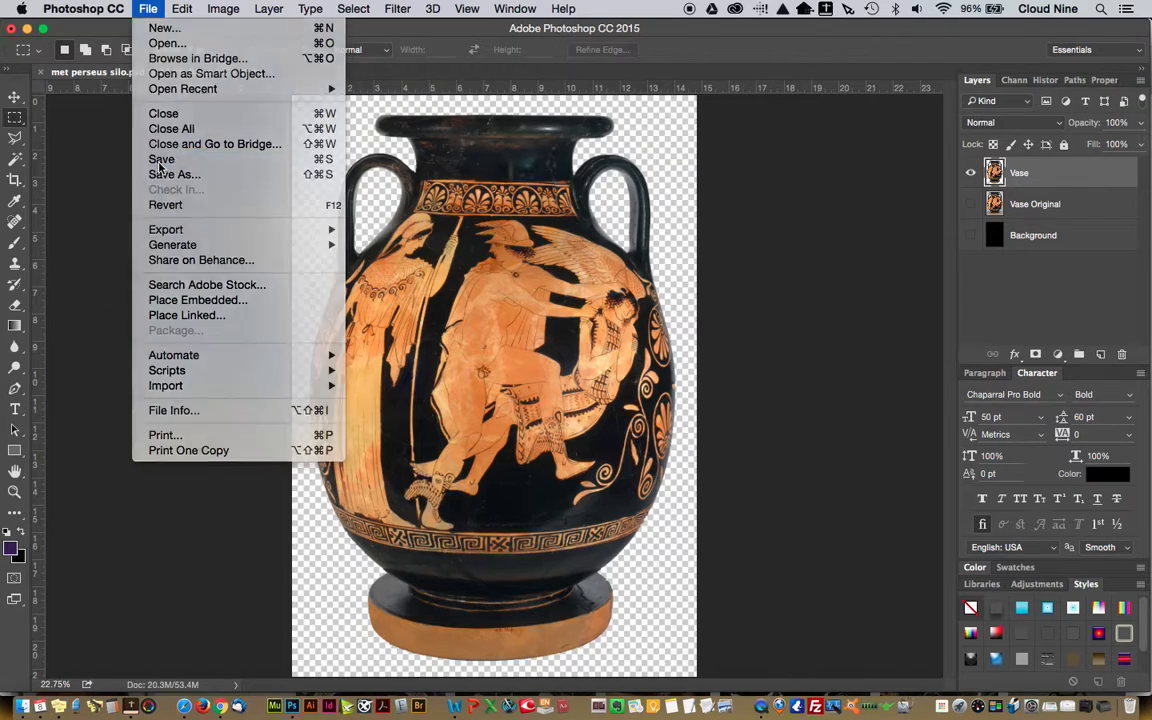
Save a PNG copy over met perseus silo.png in the IMAGES folder, with Smallest / Slow compression and no interlacing
click(147, 8)
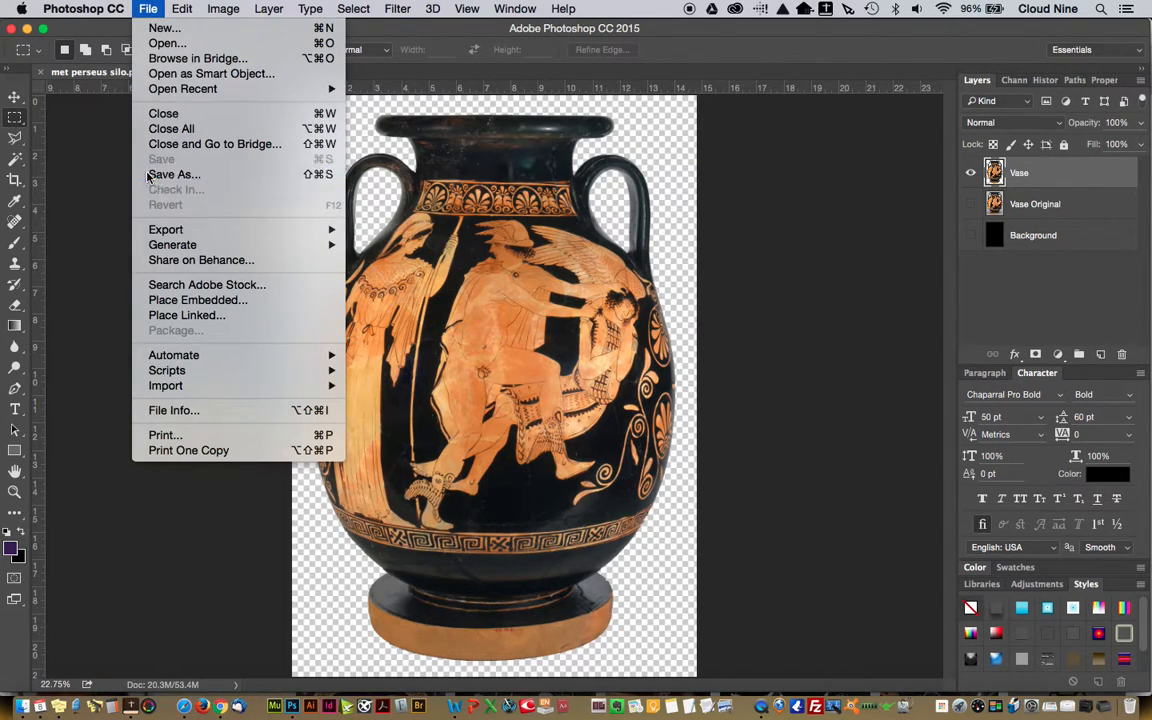
click(700, 268)
key(super+shift+s)
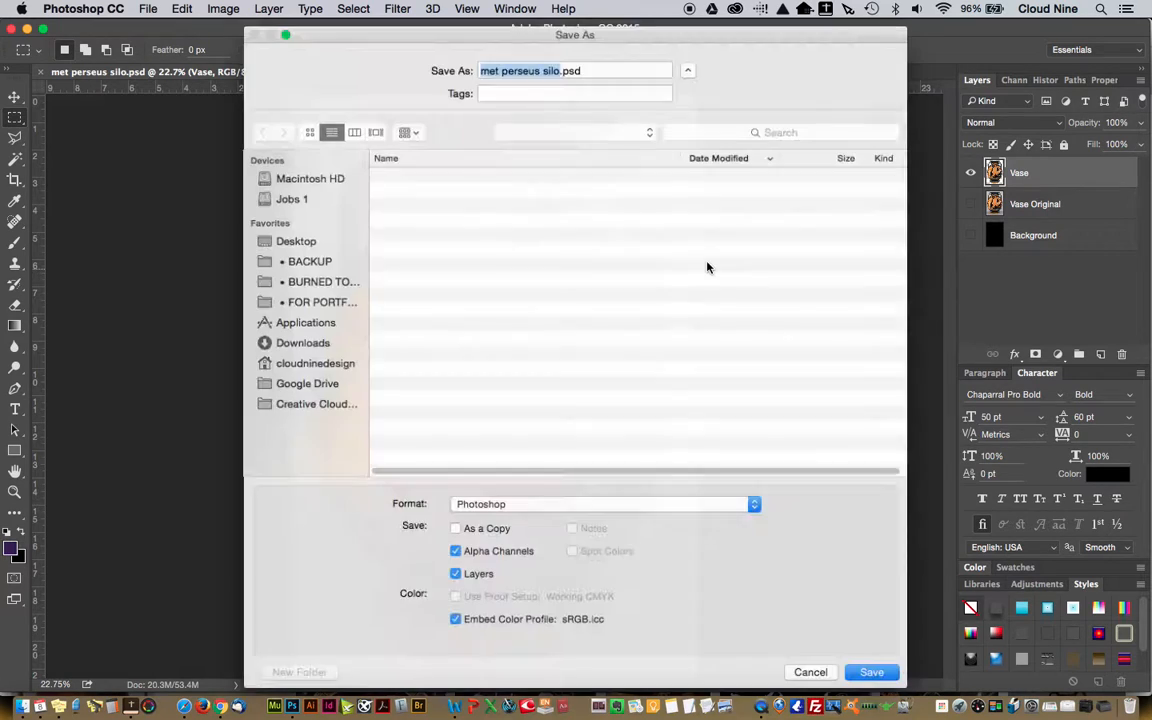
click(527, 507)
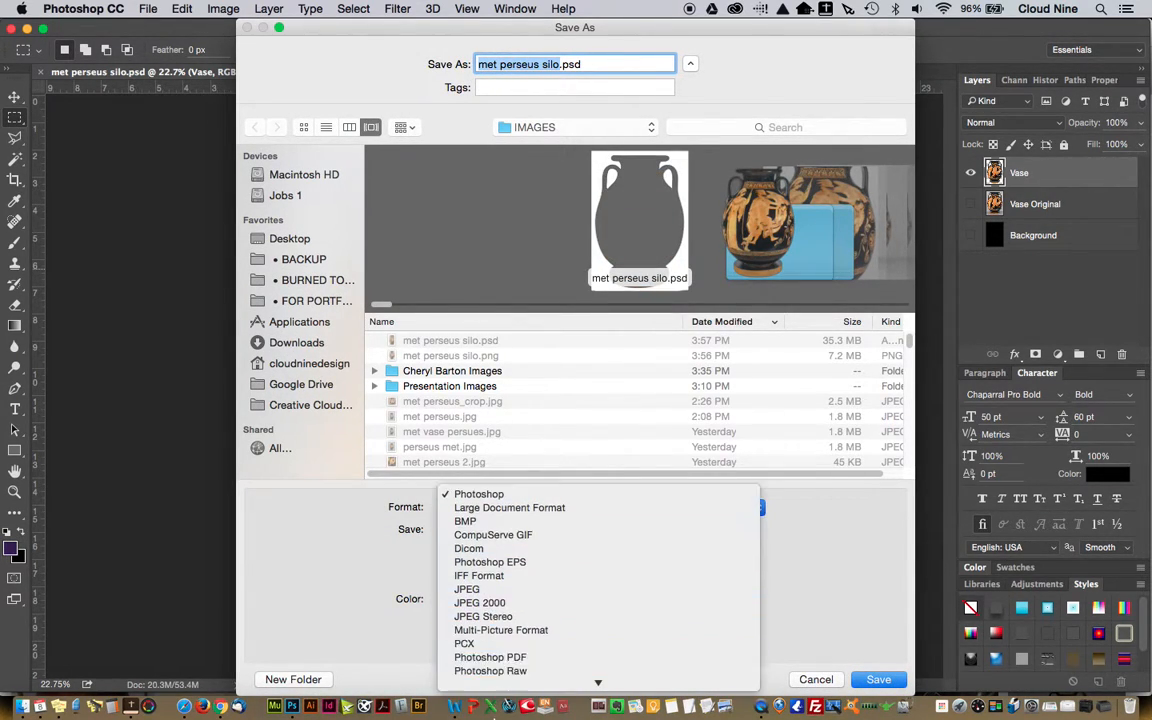
click(462, 597)
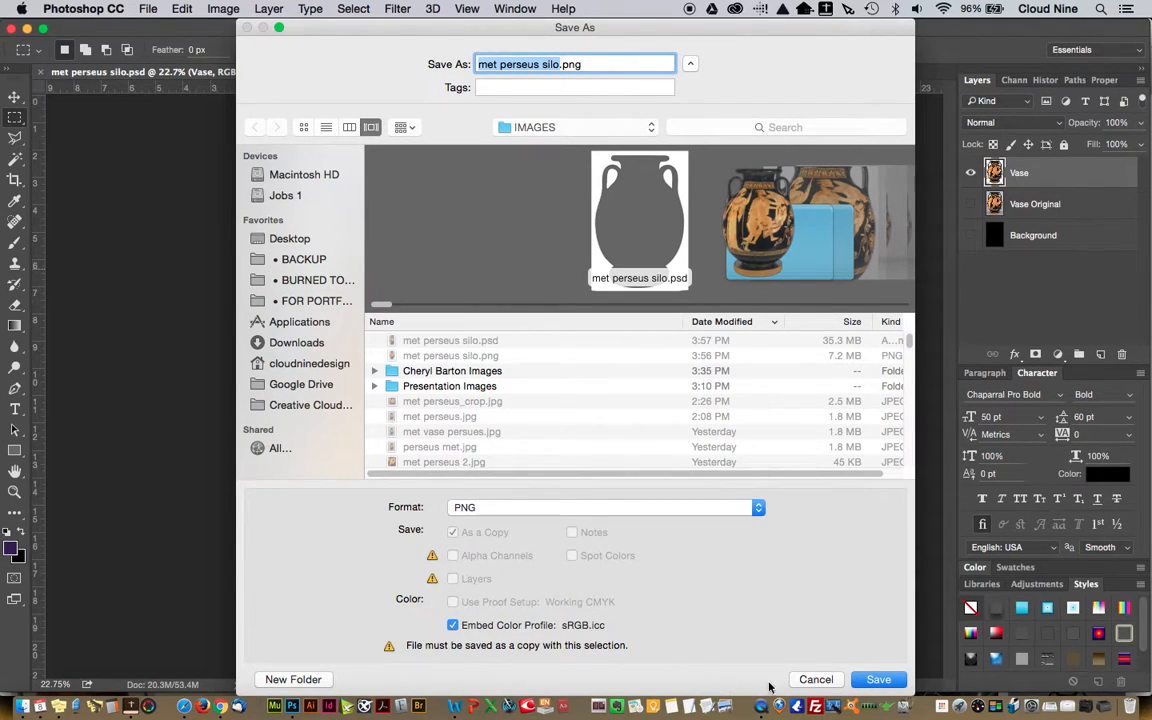
click(880, 681)
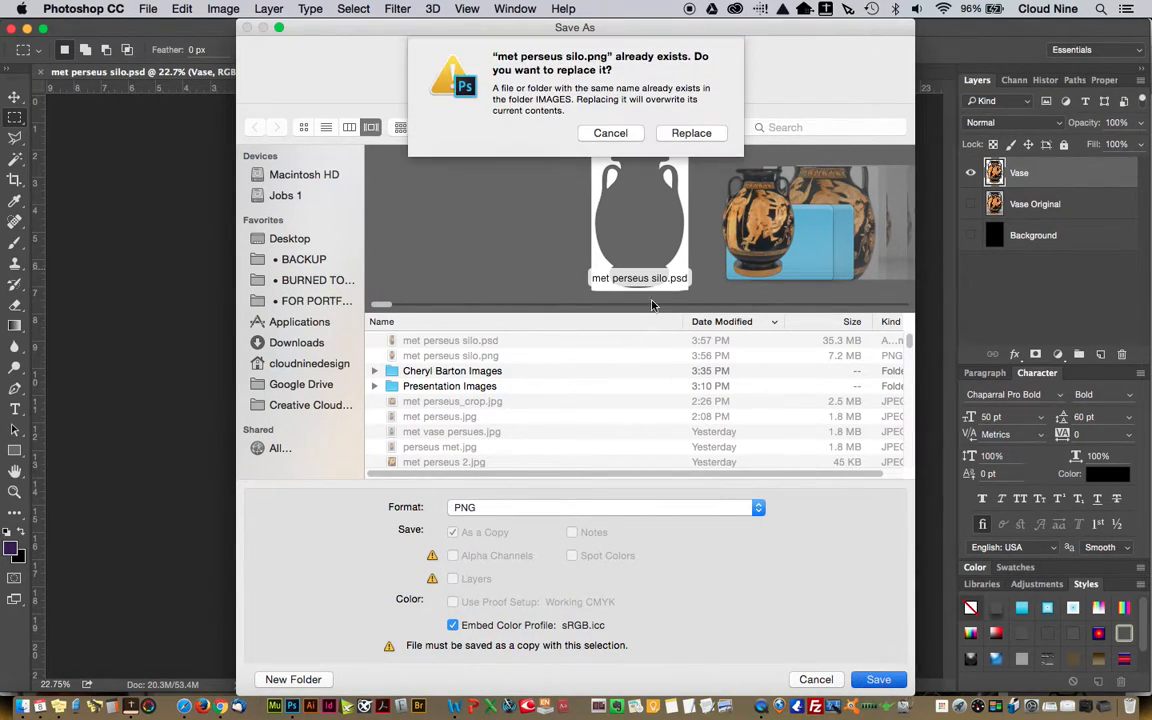
click(692, 134)
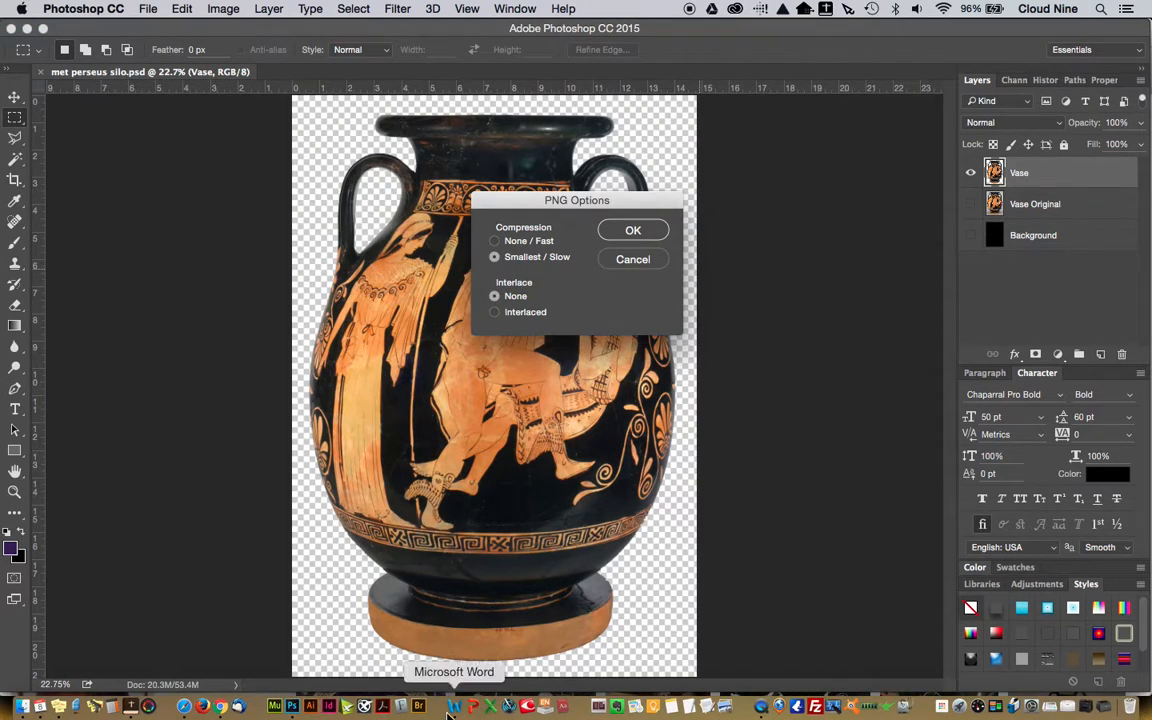
click(630, 233)
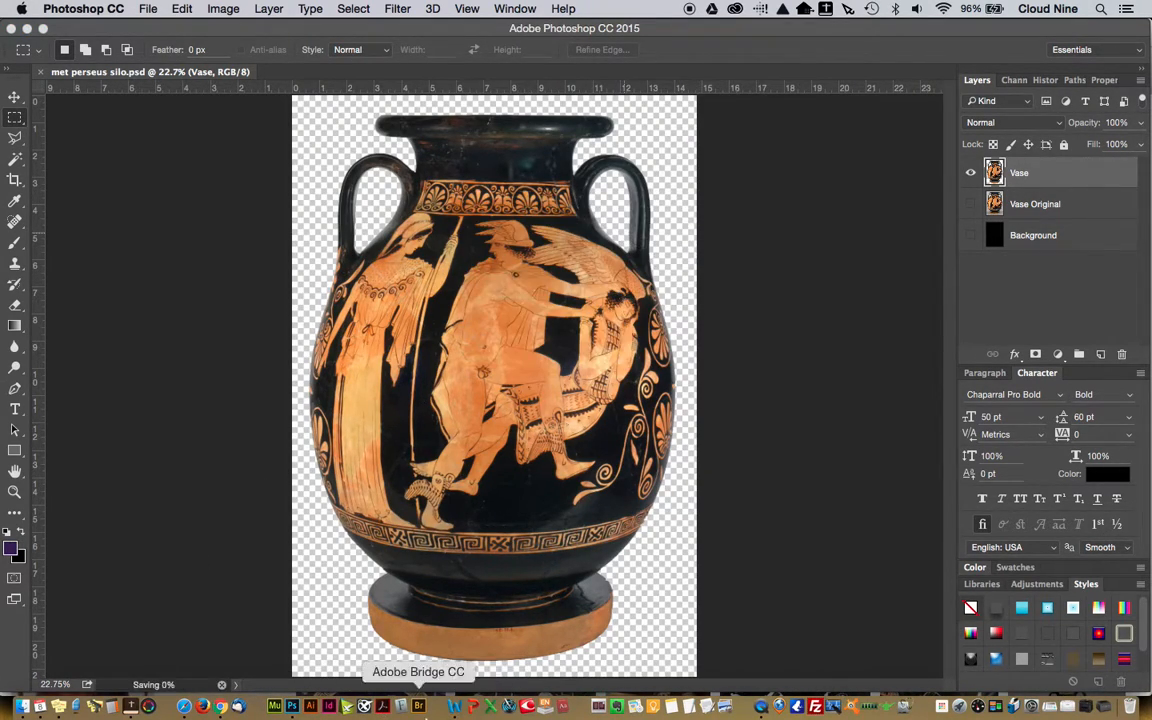
Switch to Word and insert the updated met perseus silo.png from the IMAGES folder after the existing vase picture
click(458, 706)
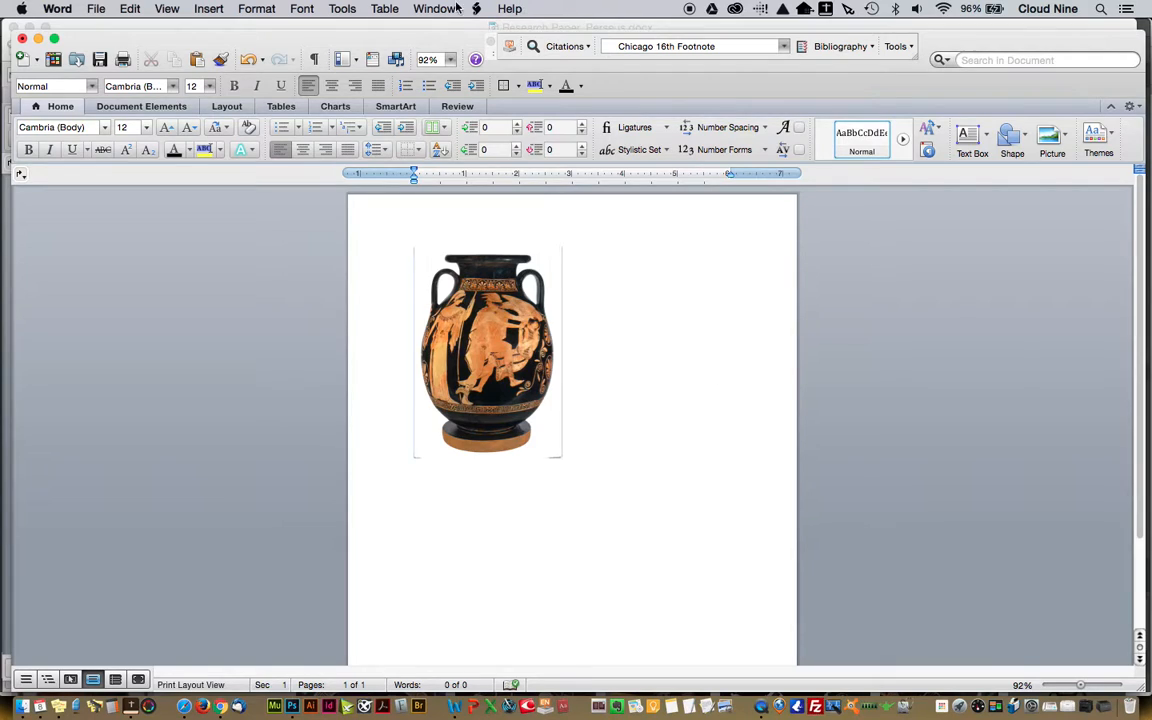
click(640, 455)
click(210, 8)
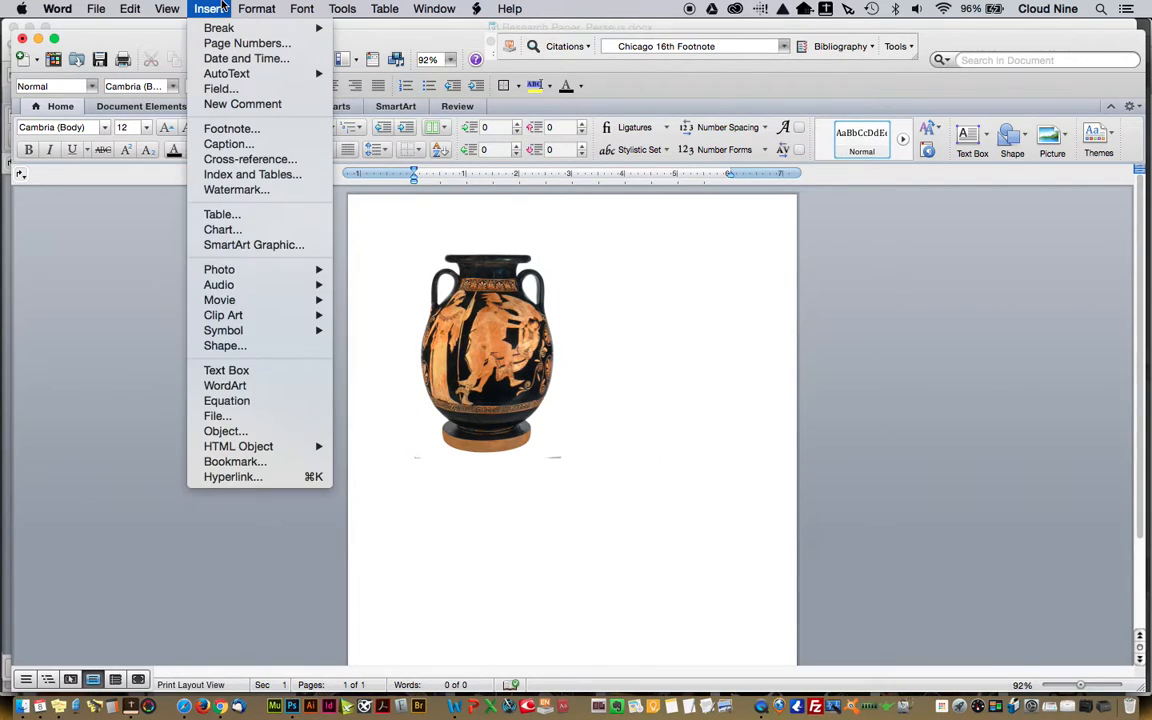
mouse_move(238, 271)
click(372, 286)
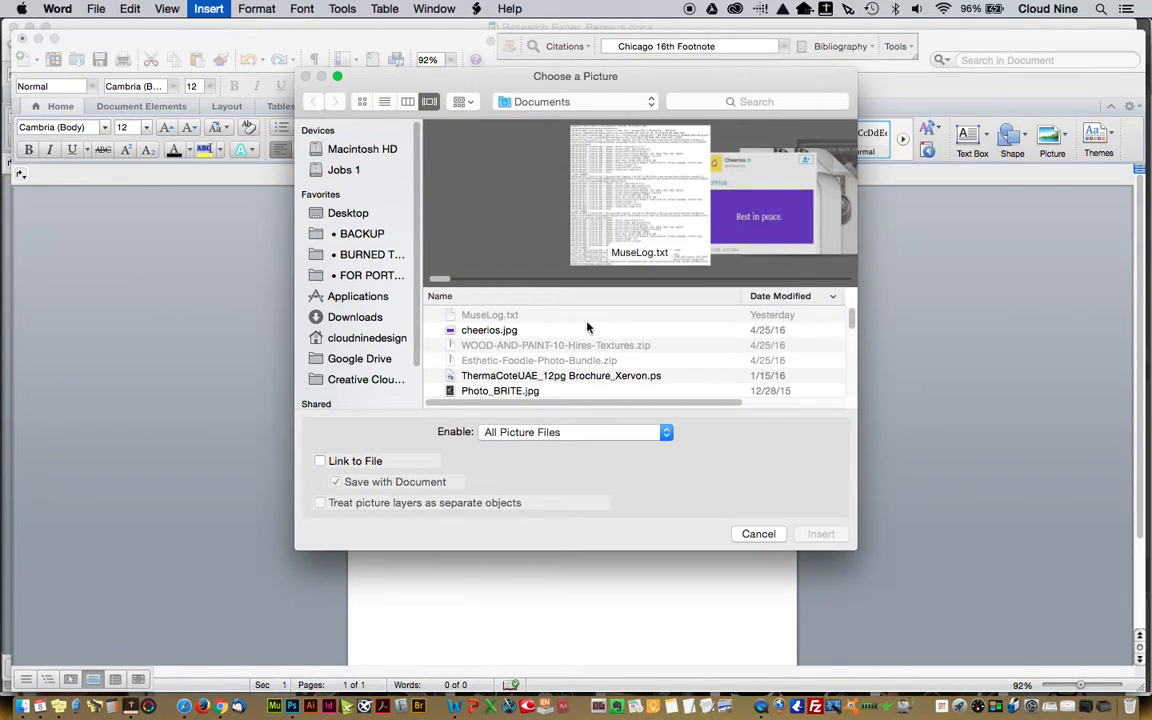
click(568, 95)
click(558, 208)
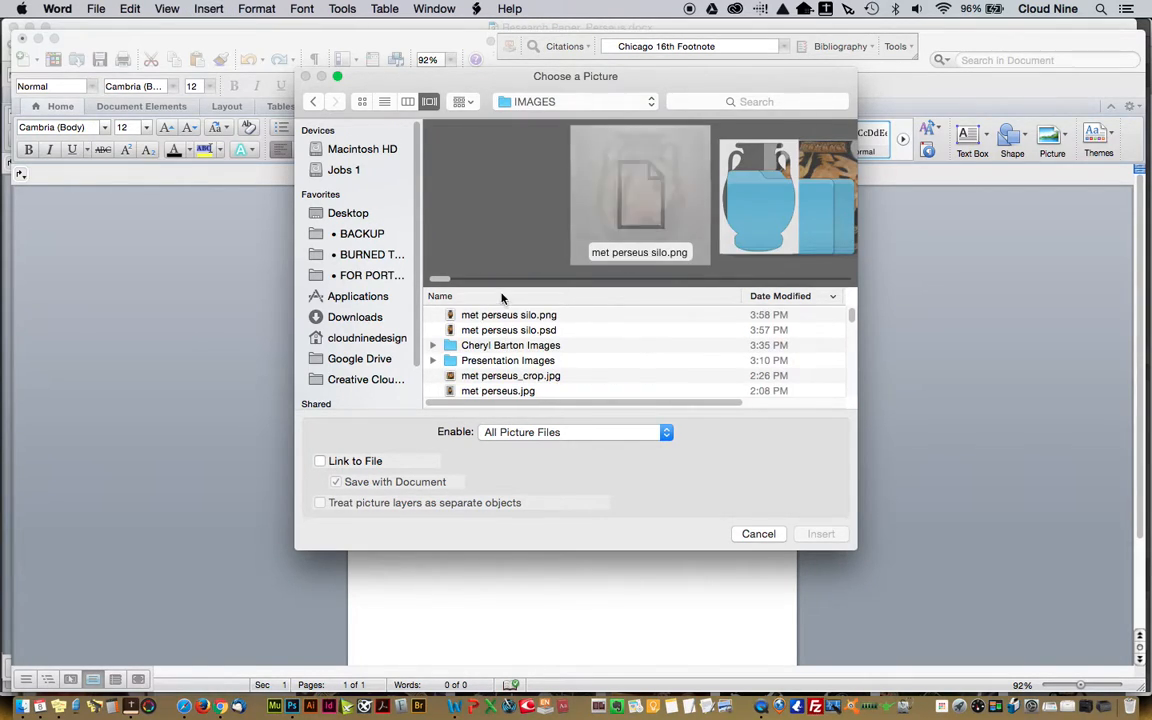
click(502, 316)
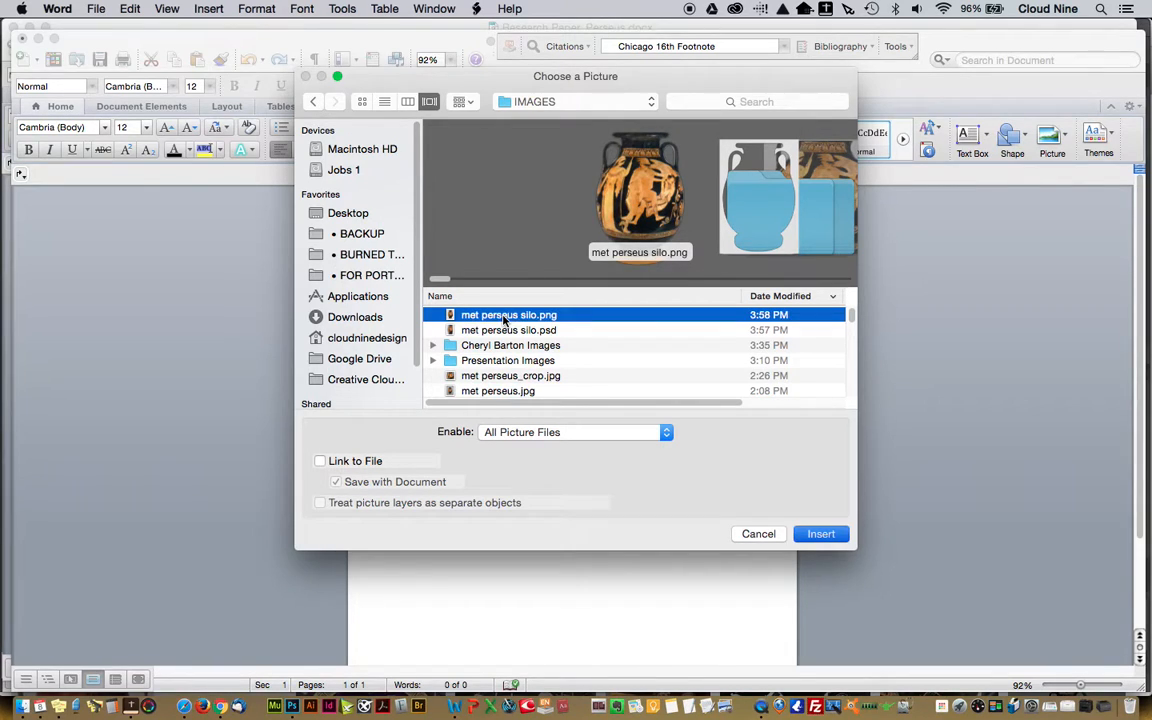
double_click(689, 323)
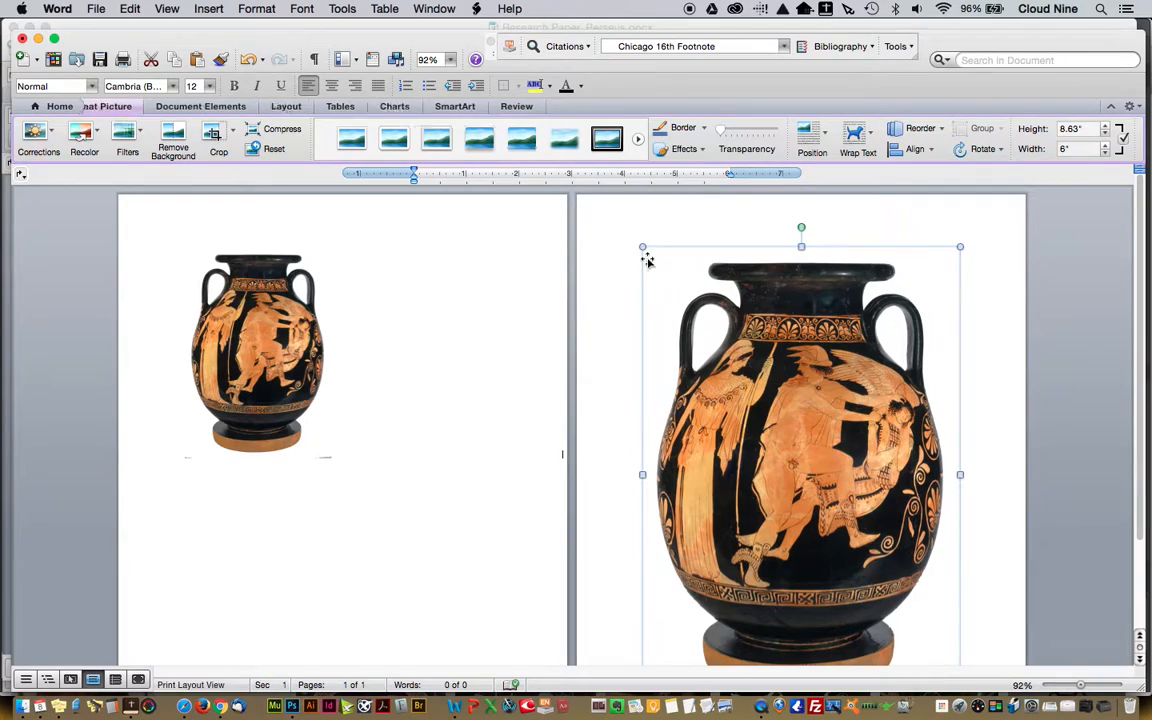
Scale the newly inserted vase picture down proportionally to about 4.26" high and 2.96" wide, and deselect it
drag(643, 247, 823, 477)
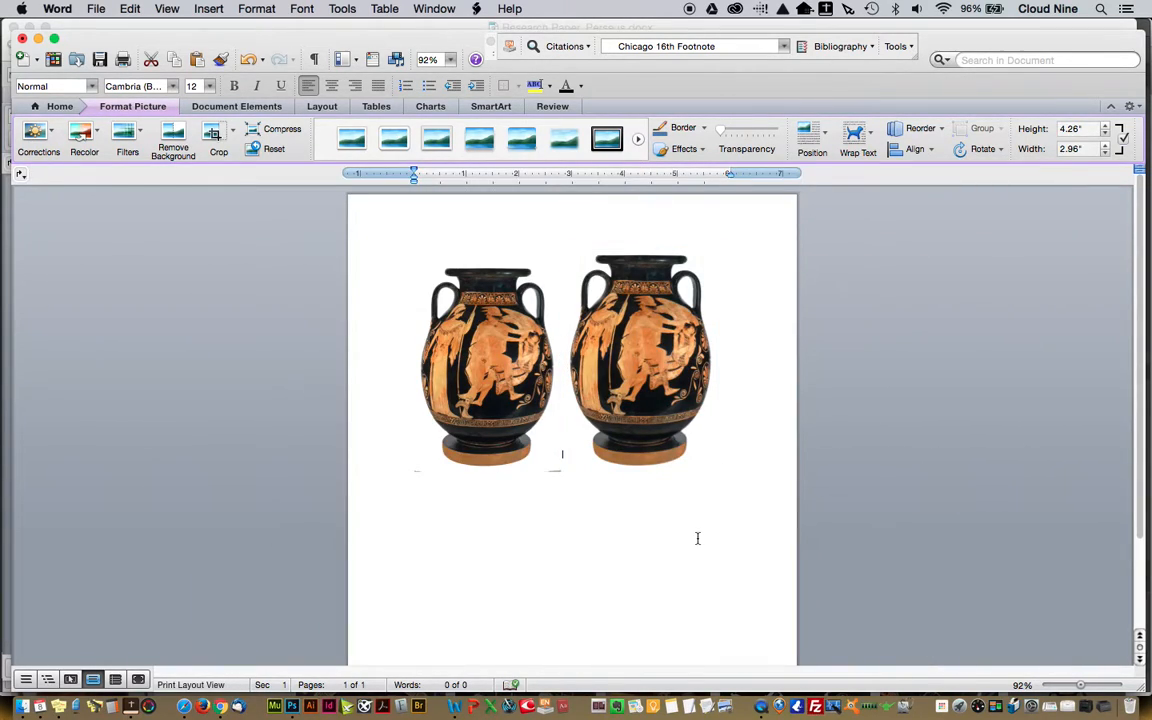
click(663, 532)
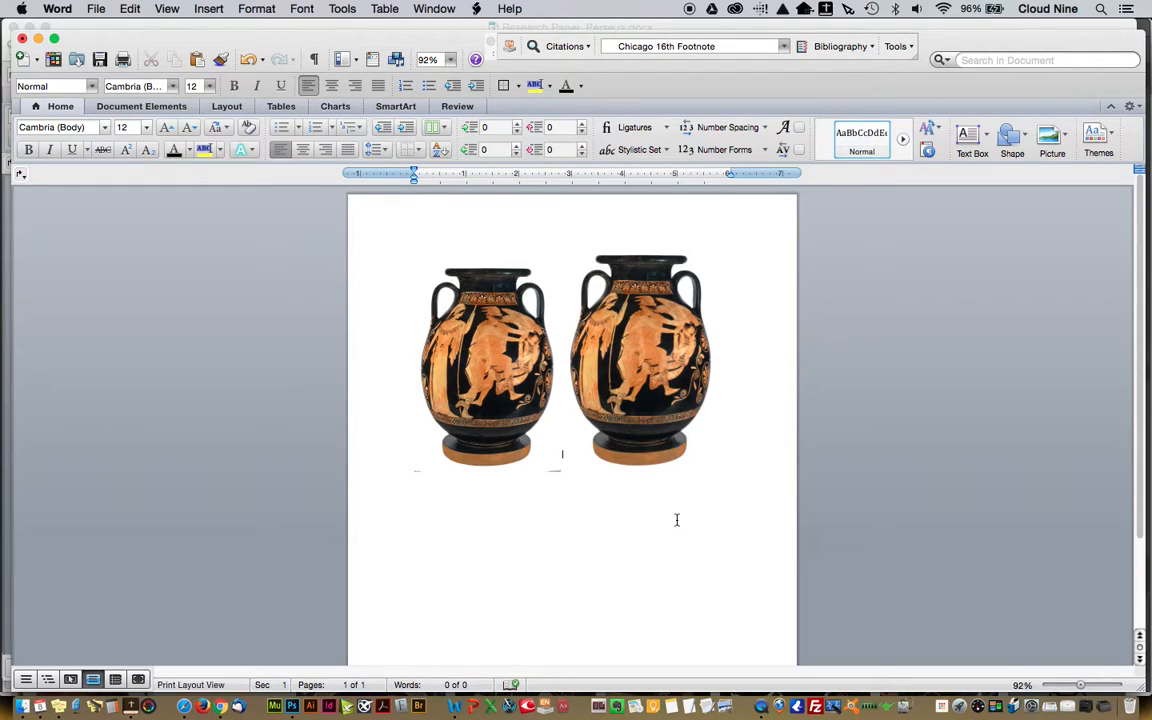
key(Return)
drag(308, 39, 297, 27)
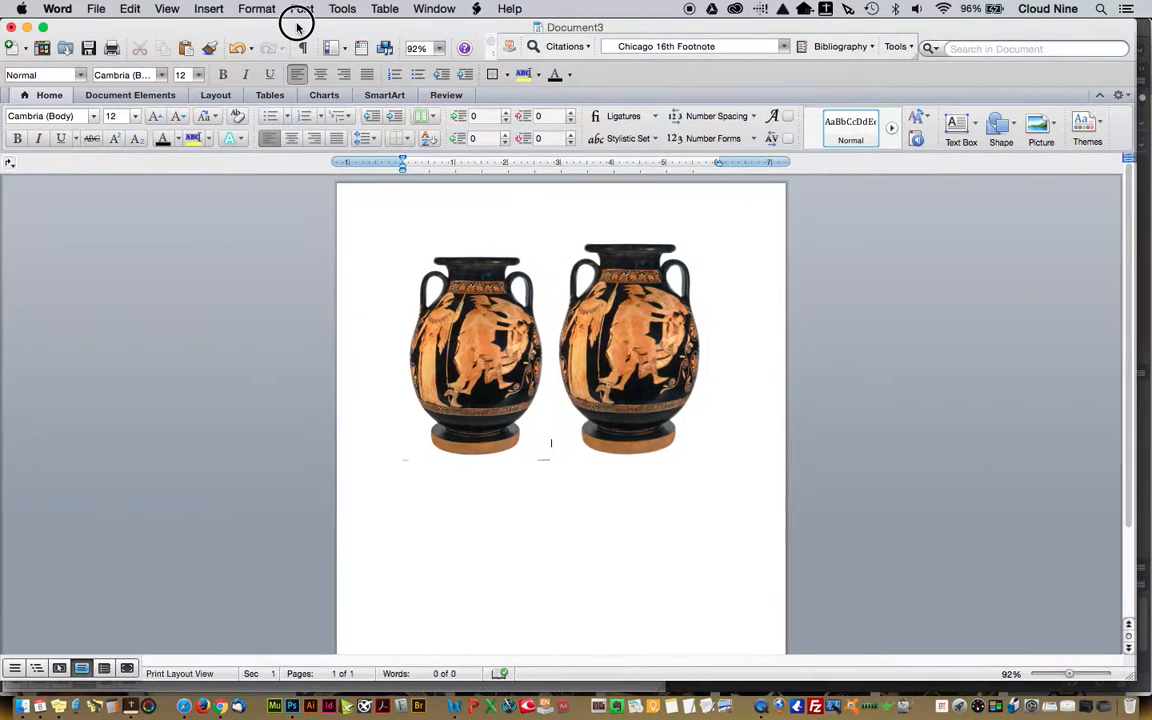